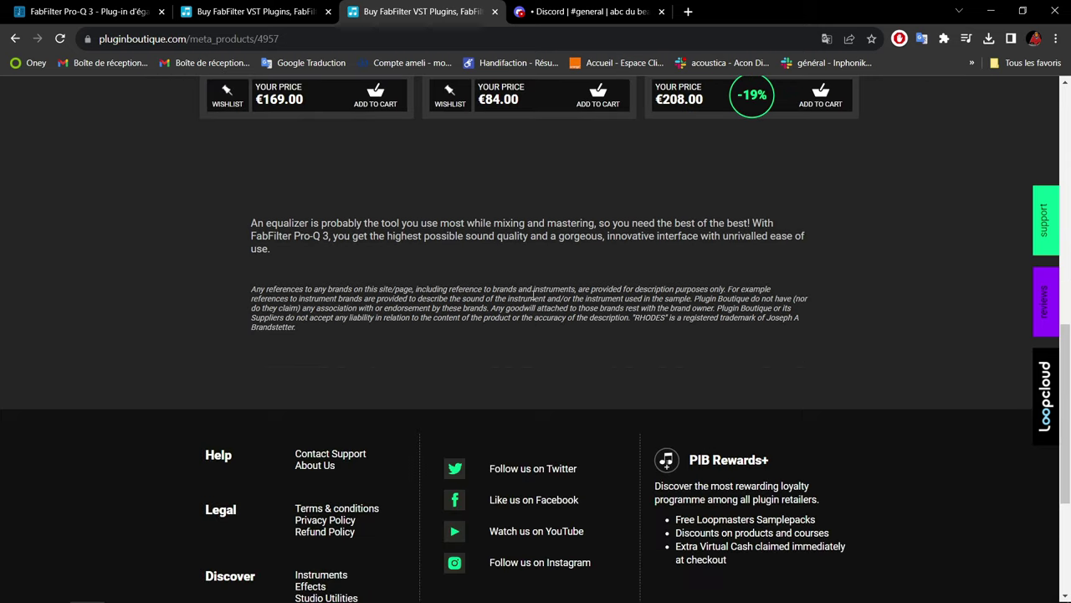
Step: Go to the Plugin Boutique home page and look through its Cyber Week and Black Friday offers
{"action": "scroll", "coordinate": [533, 295], "scroll_direction": "up", "scroll_amount": 5}
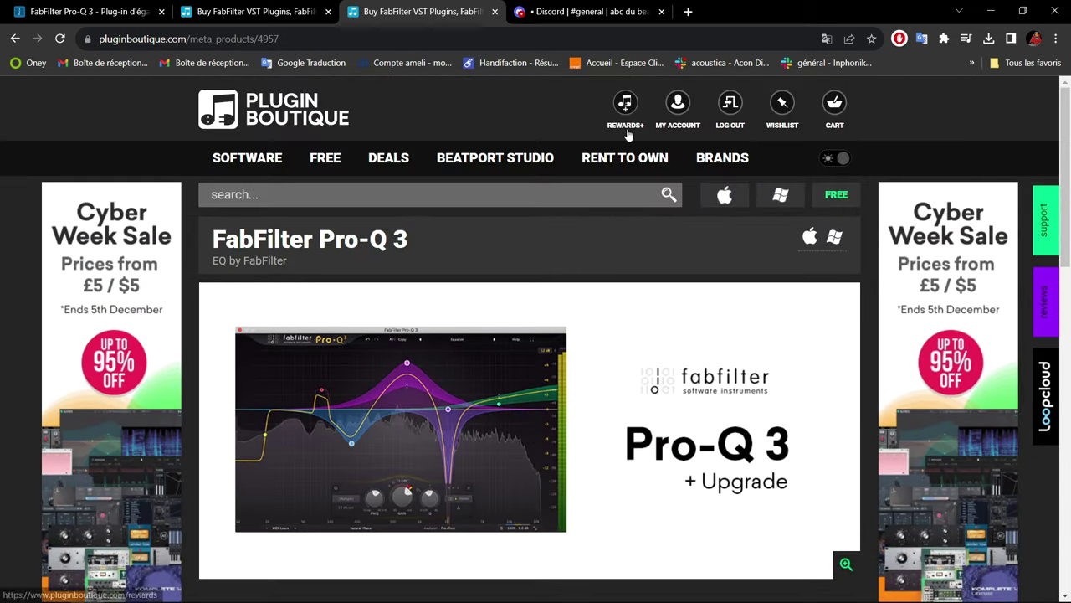
{"action": "left_click", "coordinate": [316, 113]}
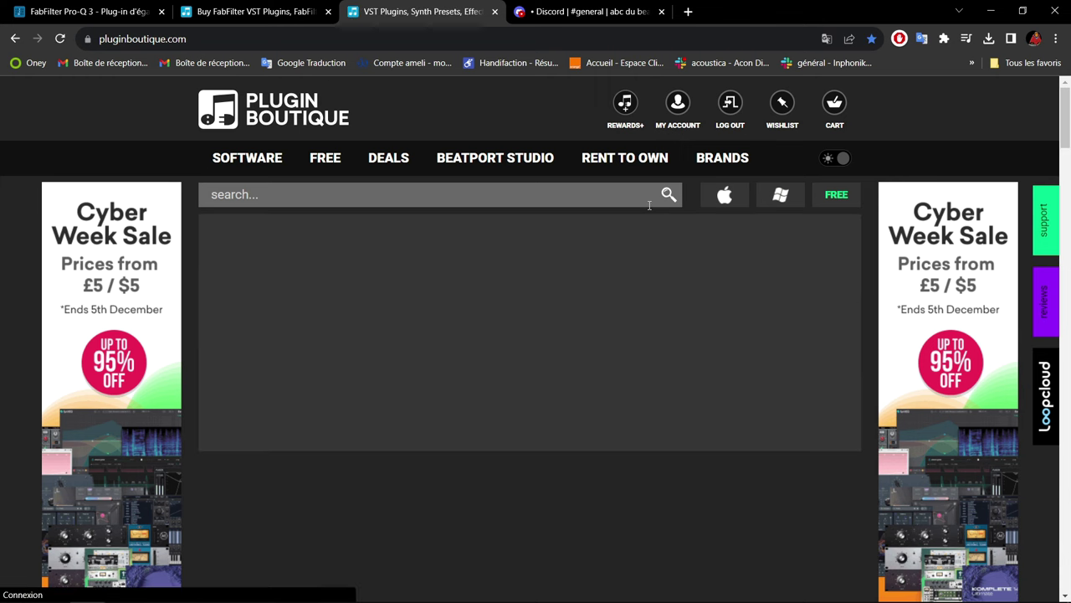
{"action": "scroll", "coordinate": [796, 356], "scroll_direction": "down", "scroll_amount": 2}
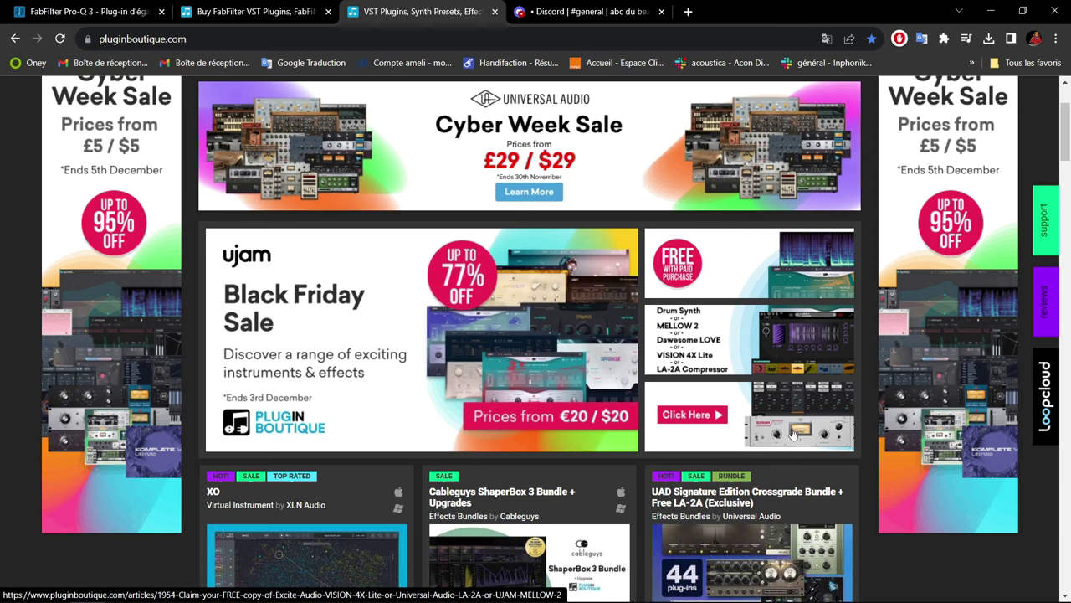
{"action": "scroll", "coordinate": [793, 433], "scroll_direction": "down", "scroll_amount": 1}
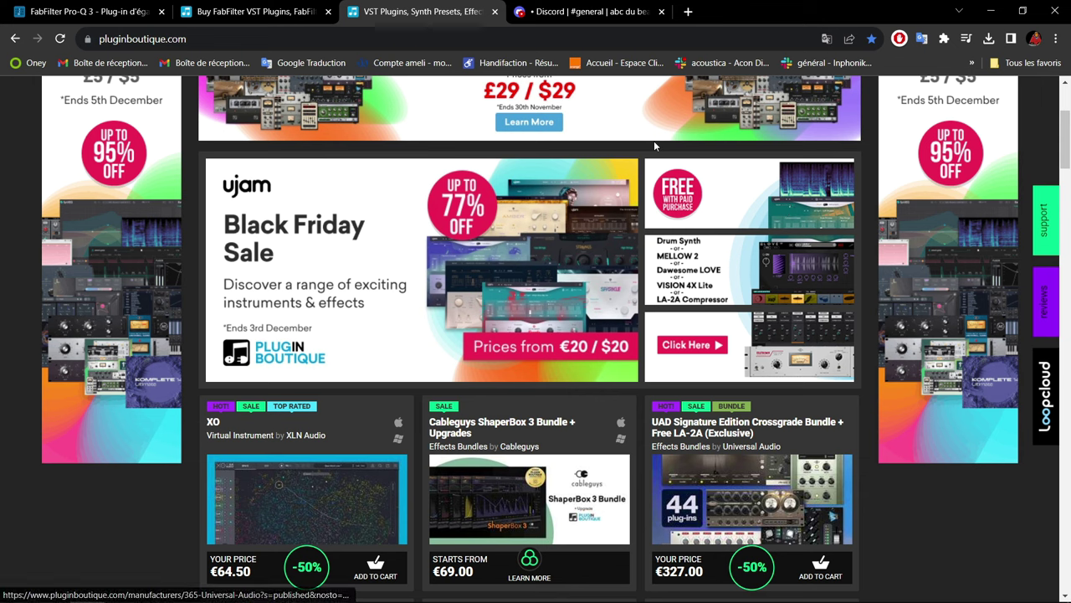
Step: Switch to Discord, look through the recent messages in the general channel, and return to the Plugin Boutique page
{"action": "left_click", "coordinate": [580, 13]}
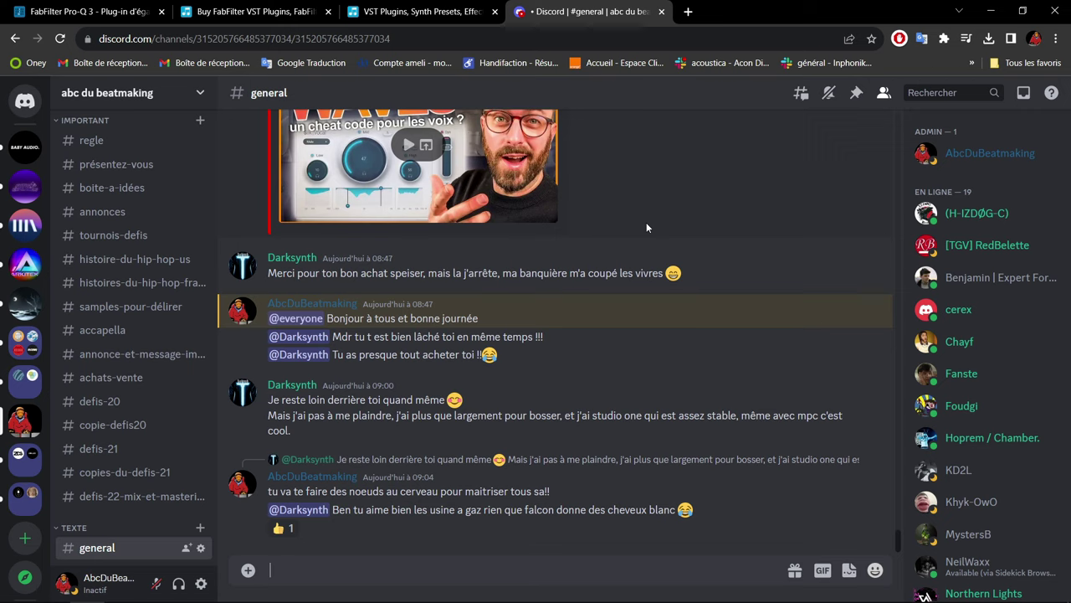
{"action": "scroll", "coordinate": [646, 224], "scroll_direction": "up", "scroll_amount": 5}
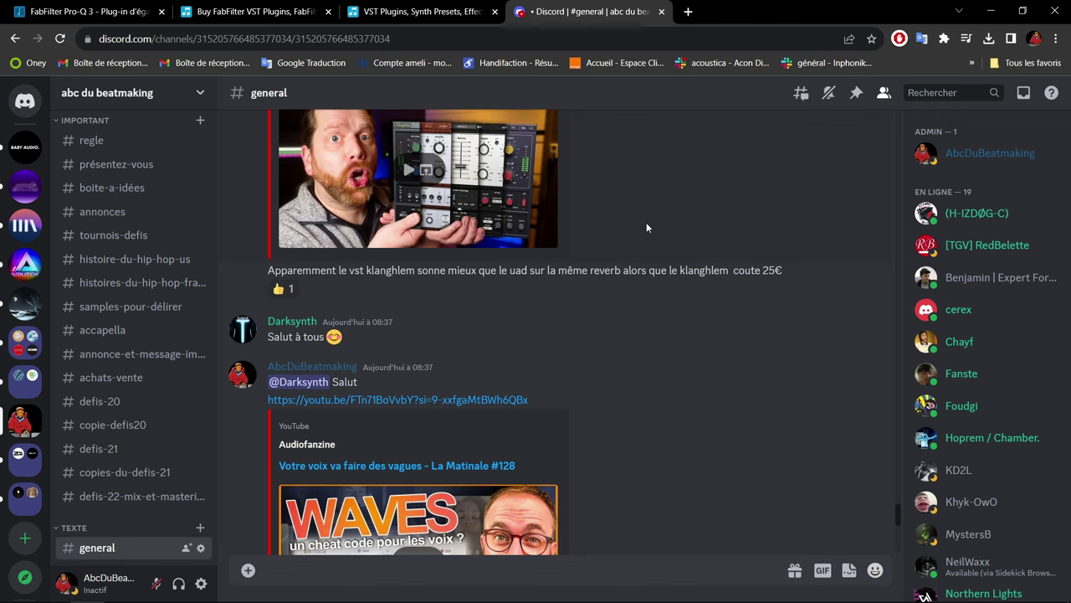
{"action": "scroll", "coordinate": [646, 224], "scroll_direction": "down", "scroll_amount": 5}
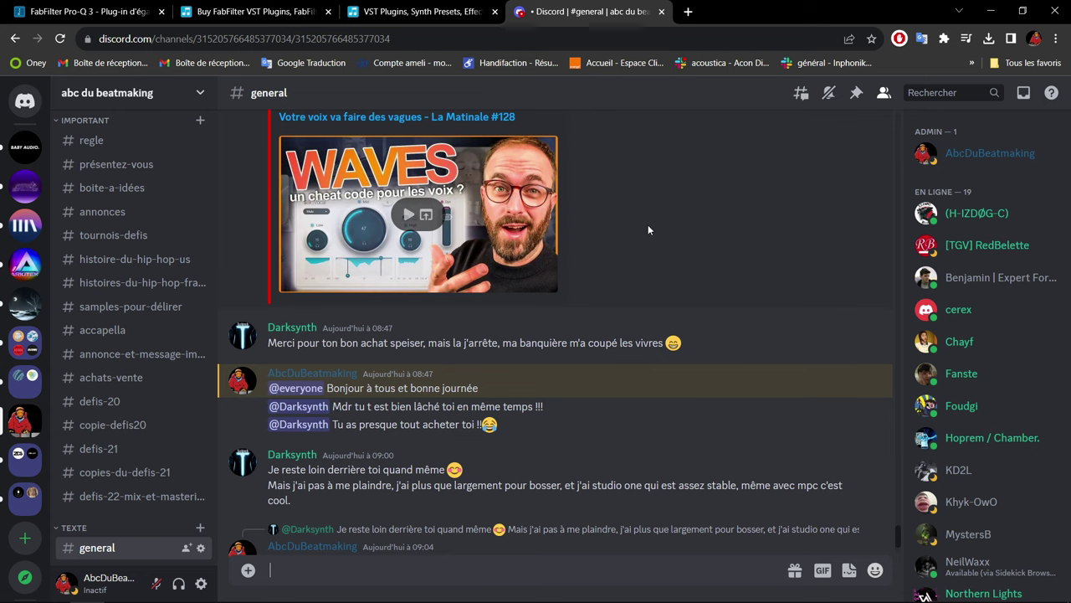
{"action": "left_click", "coordinate": [422, 12]}
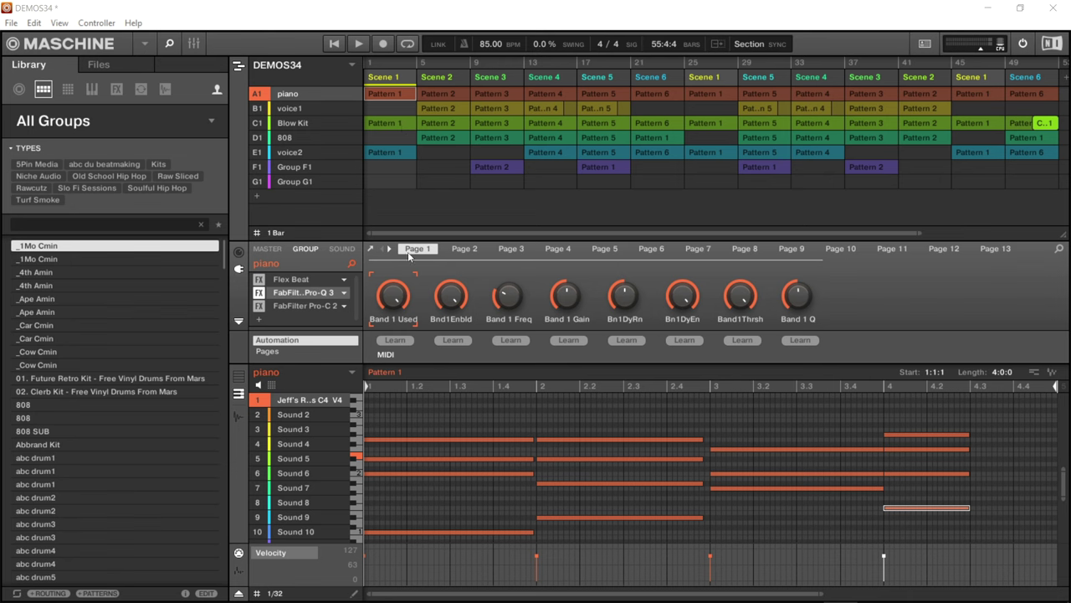
Step: Show the mixer view and inspect the FabFilter Pro-C 2 compressor on the piano group
{"action": "key", "text": "ctrl+m"}
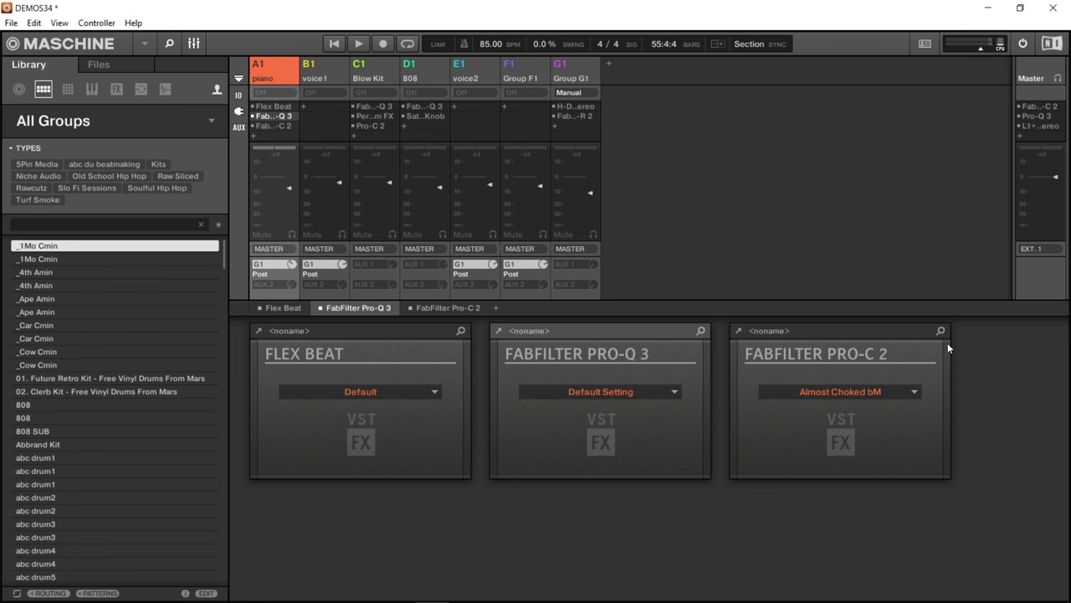
{"action": "left_click", "coordinate": [740, 330]}
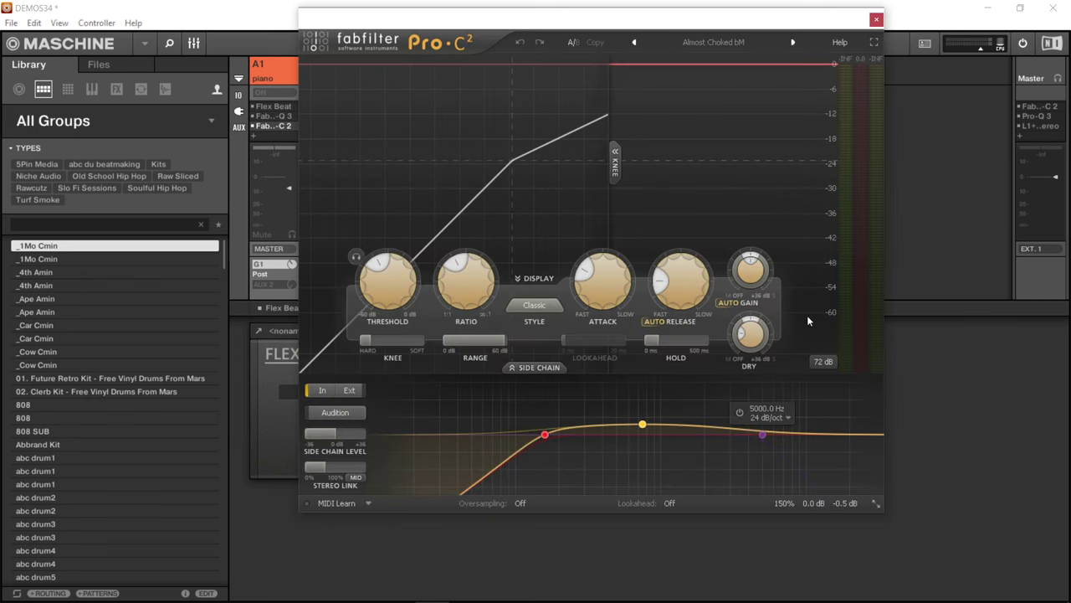
{"action": "key", "text": "Escape"}
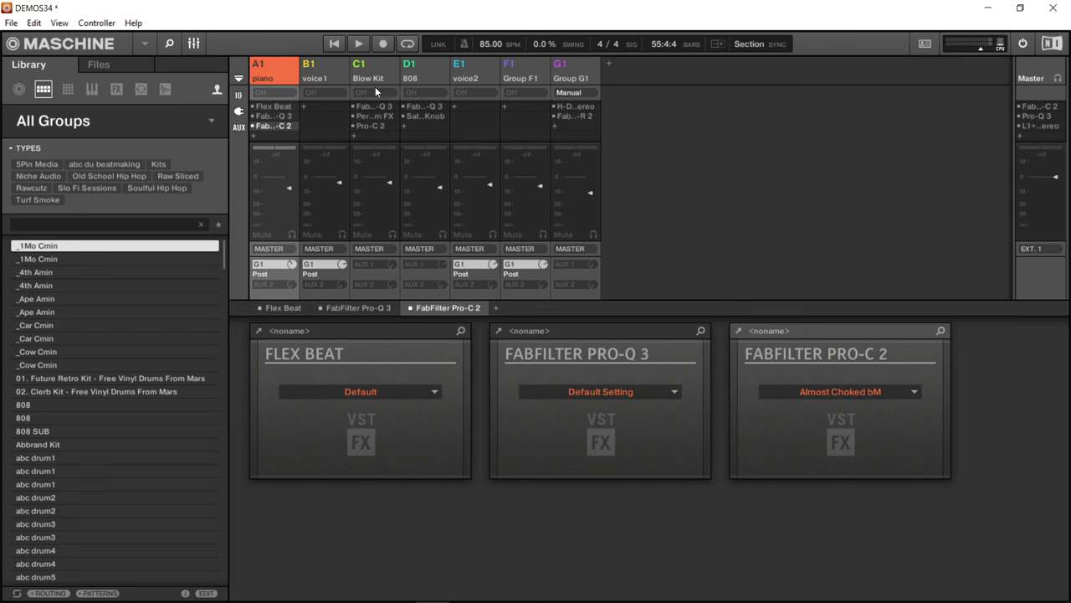
Step: Play the song from the start and inspect the arrangement and the piano group's FabFilter Pro-Q 3 curve
{"action": "left_click", "coordinate": [335, 45]}
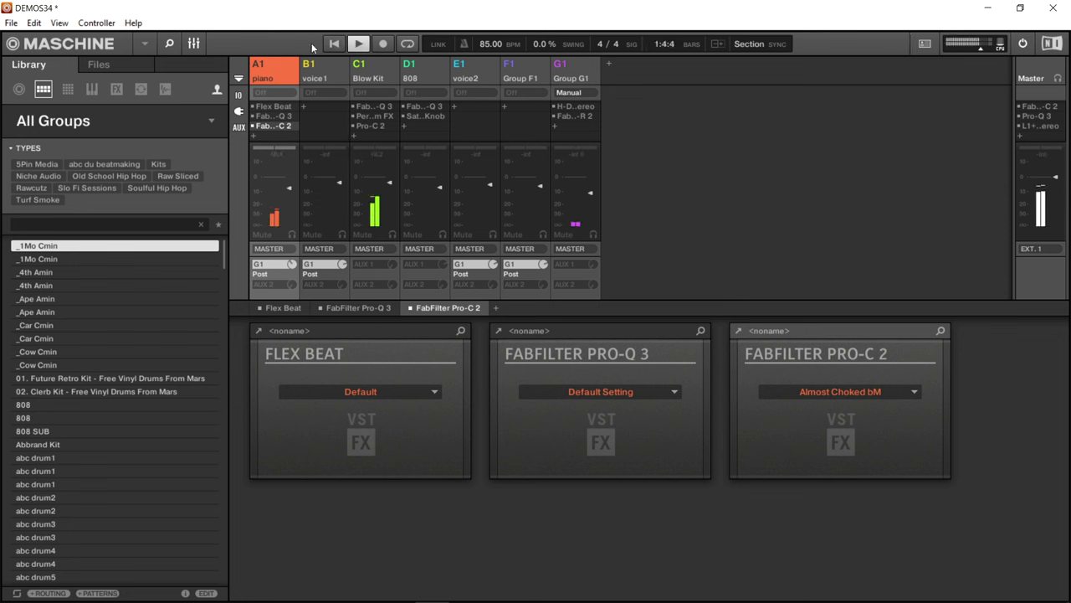
{"action": "left_click", "coordinate": [193, 44]}
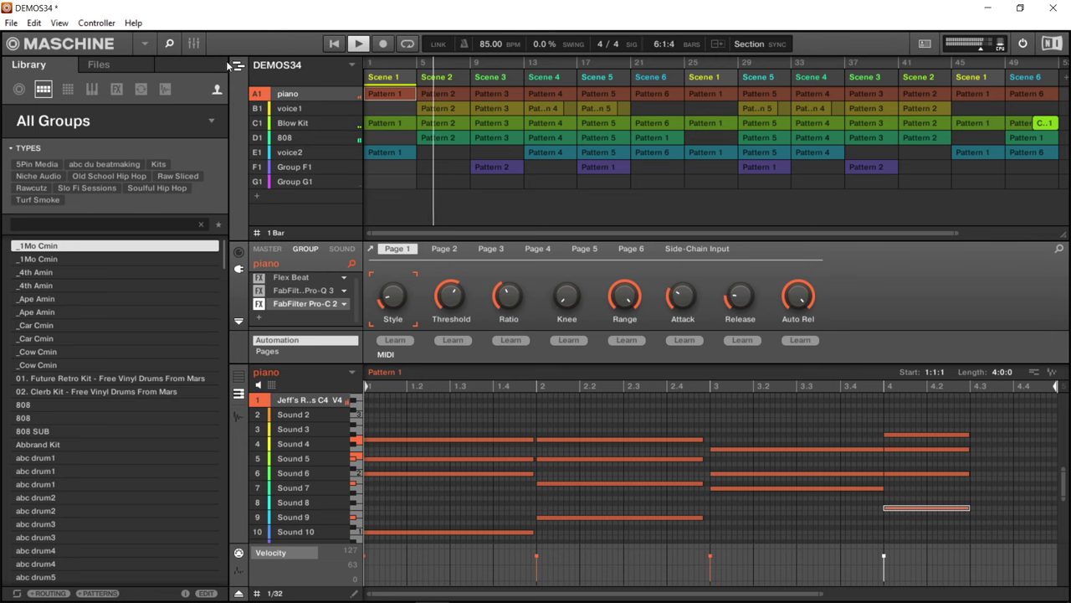
{"action": "left_click", "coordinate": [194, 44]}
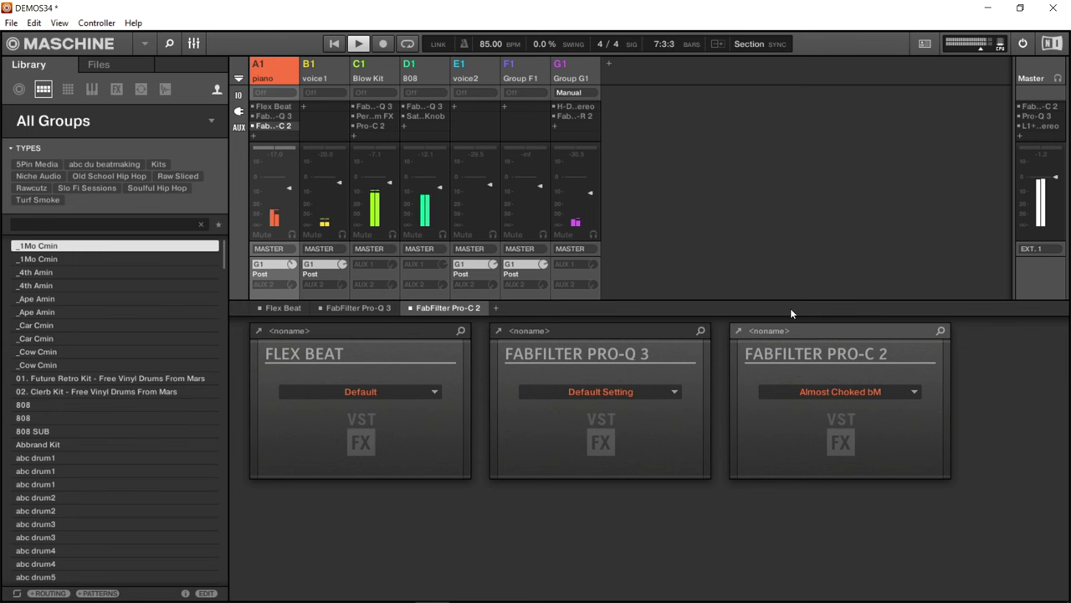
{"action": "left_click", "coordinate": [499, 330]}
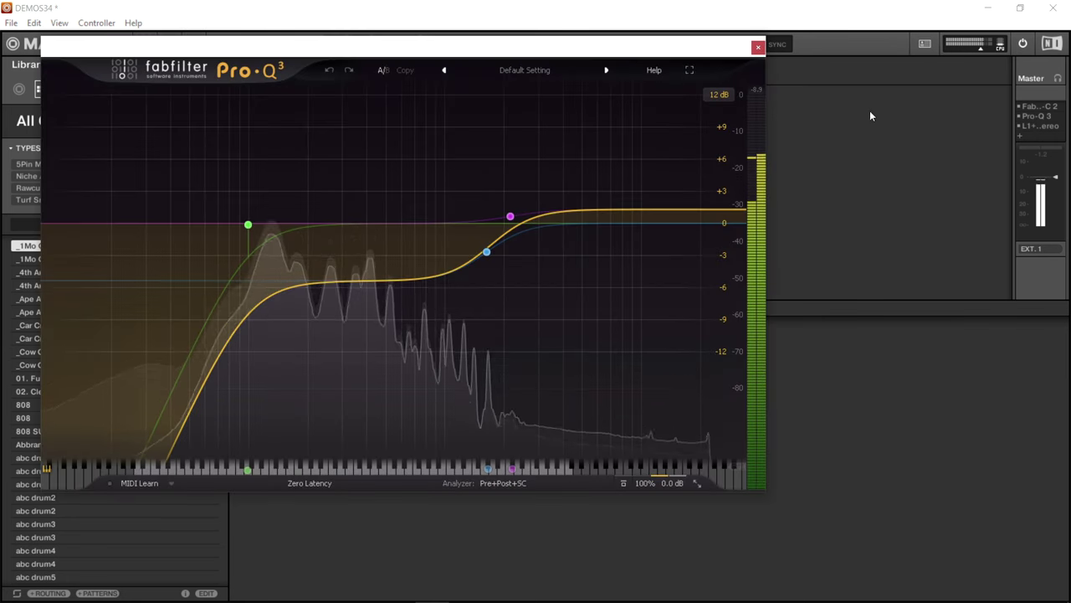
{"action": "left_click", "coordinate": [757, 48]}
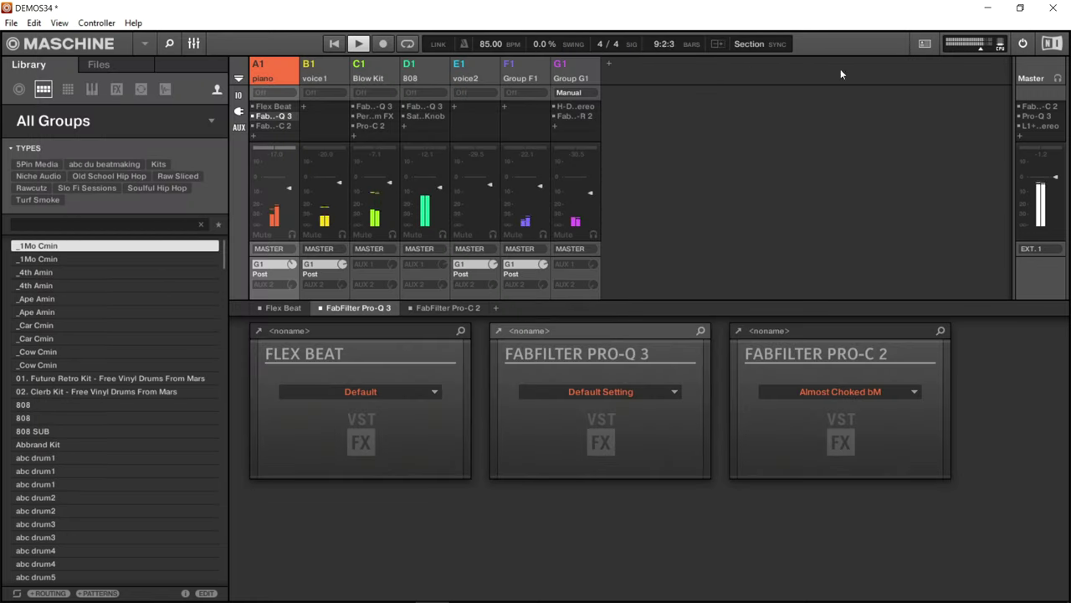
Step: Inspect the existing Pro-Q 3 equalizer on the Master channel and close its window
{"action": "left_click", "coordinate": [1029, 63]}
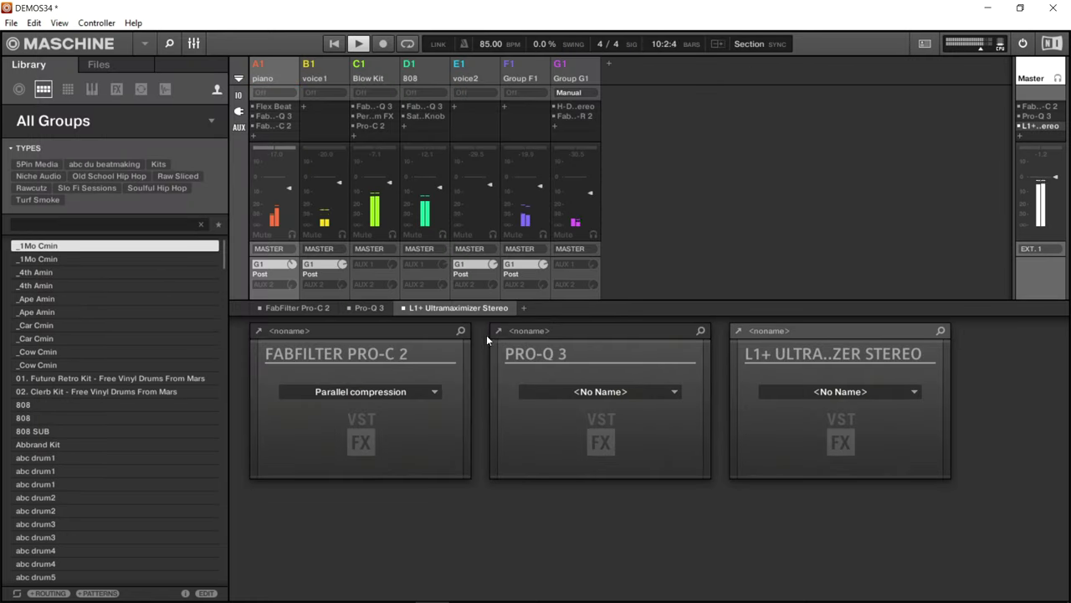
{"action": "left_click", "coordinate": [500, 331]}
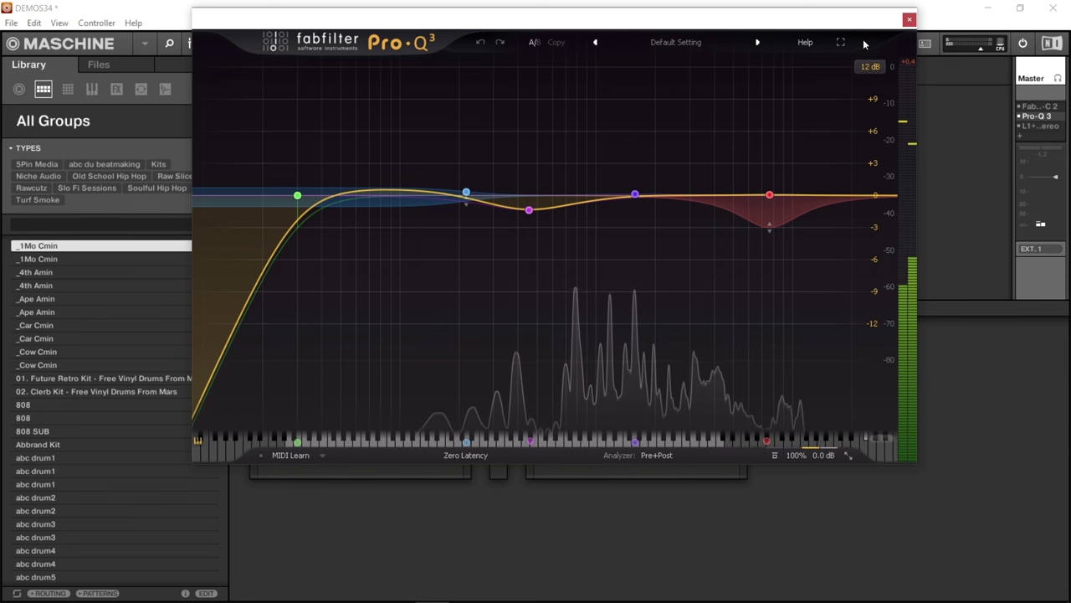
{"action": "left_click", "coordinate": [909, 18]}
Step: Add the VST3 FabFilter Pro-Q 3 after the L1+ Ultramaximizer on the Master channel and open its plug-in window
{"action": "left_click", "coordinate": [532, 335]}
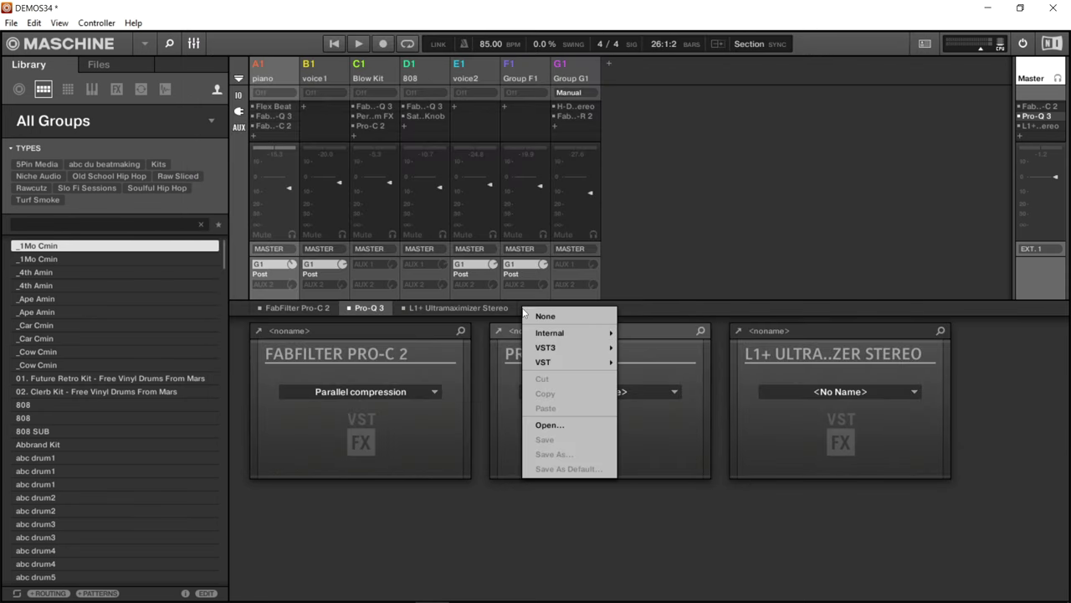
{"action": "mouse_move", "coordinate": [575, 365]}
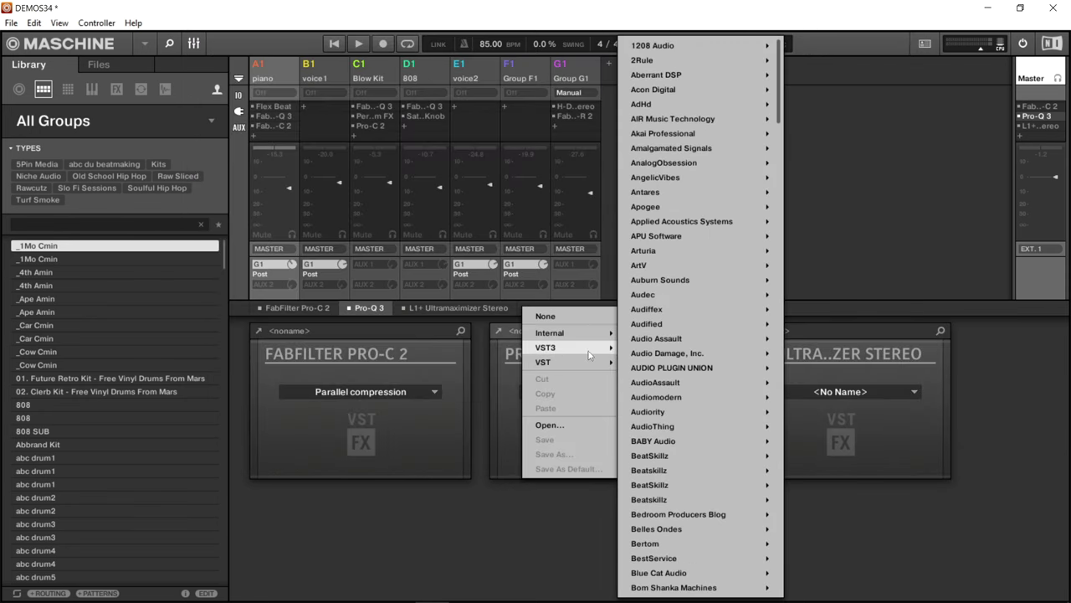
{"action": "scroll", "coordinate": [708, 262], "scroll_direction": "down", "scroll_amount": 2}
{"action": "scroll", "coordinate": [709, 262], "scroll_direction": "down", "scroll_amount": 10}
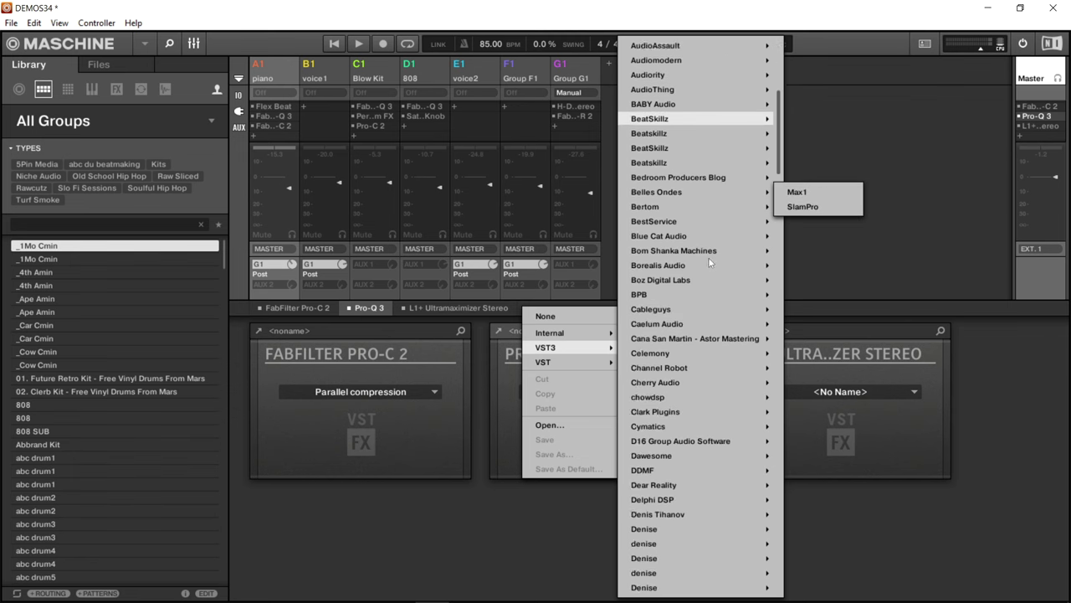
{"action": "scroll", "coordinate": [709, 263], "scroll_direction": "down", "scroll_amount": 8}
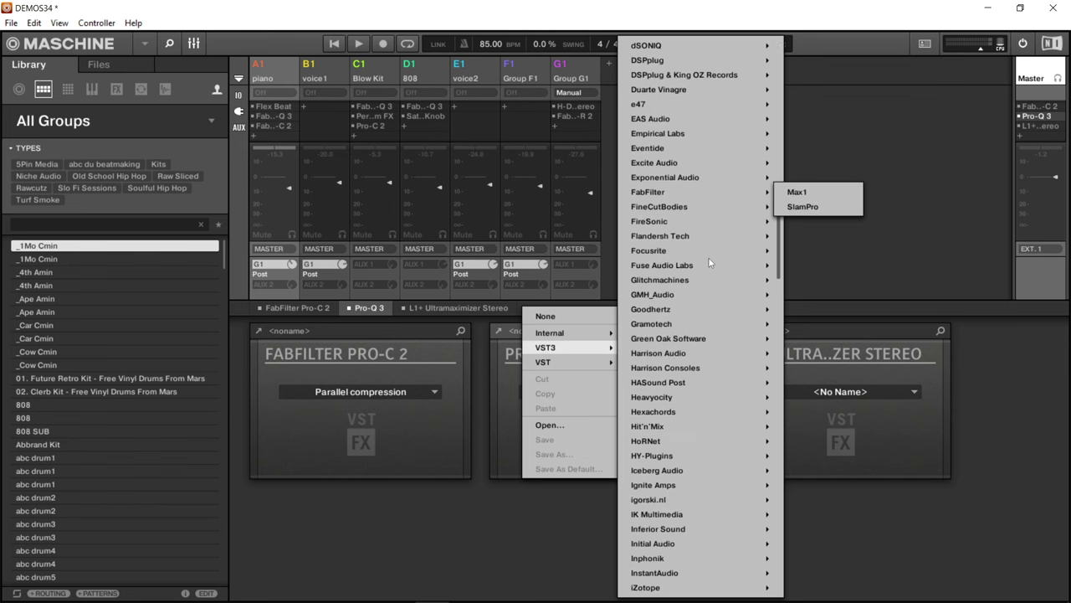
{"action": "mouse_move", "coordinate": [691, 198]}
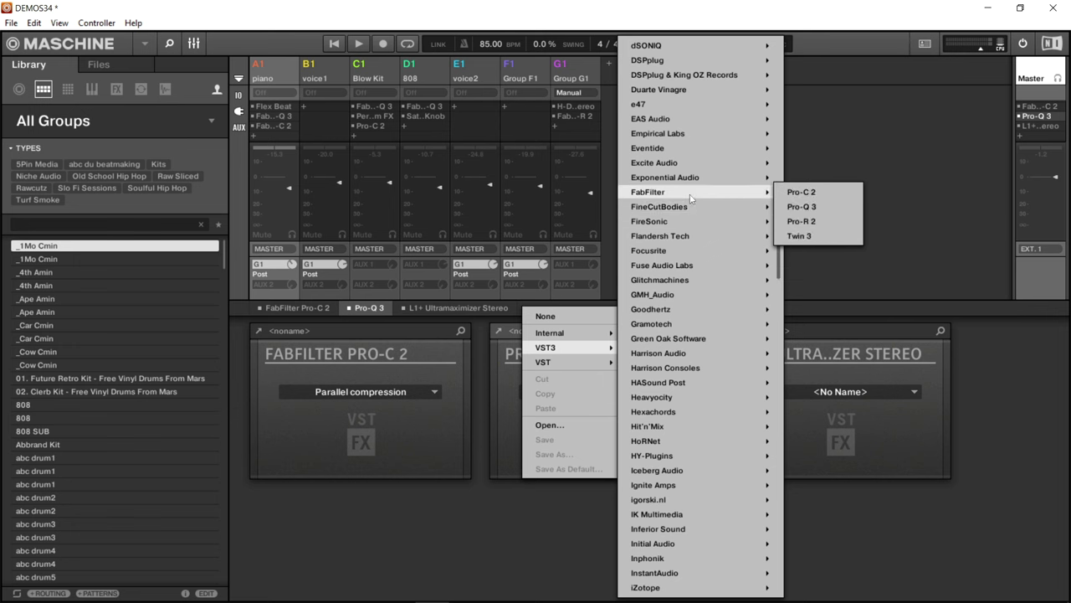
{"action": "left_click", "coordinate": [807, 209]}
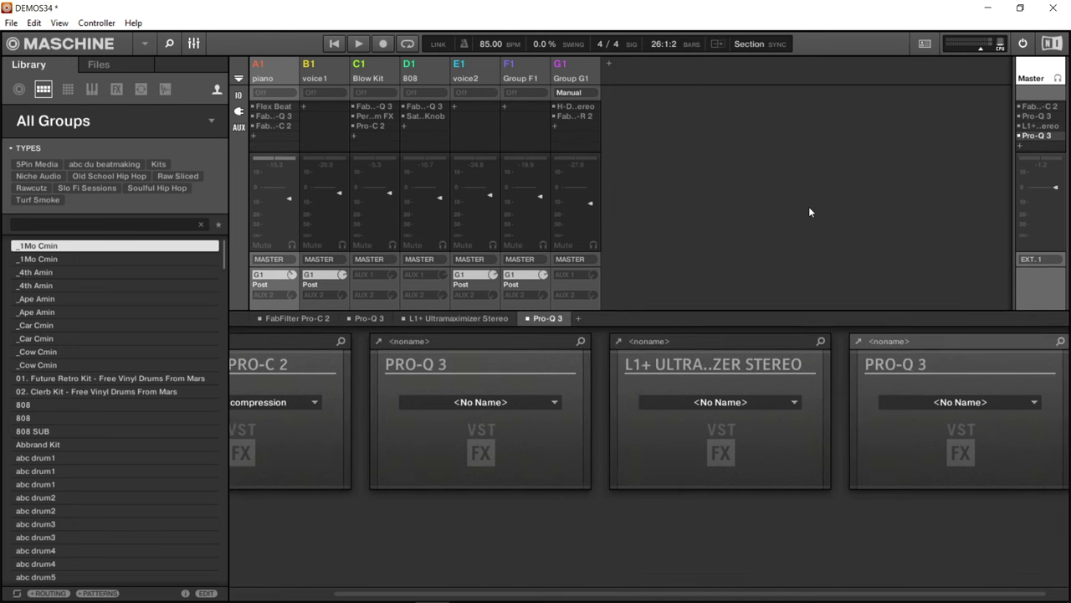
{"action": "left_click", "coordinate": [859, 340]}
{"action": "left_click_drag", "start_coordinate": [576, 44], "coordinate": [791, 55]}
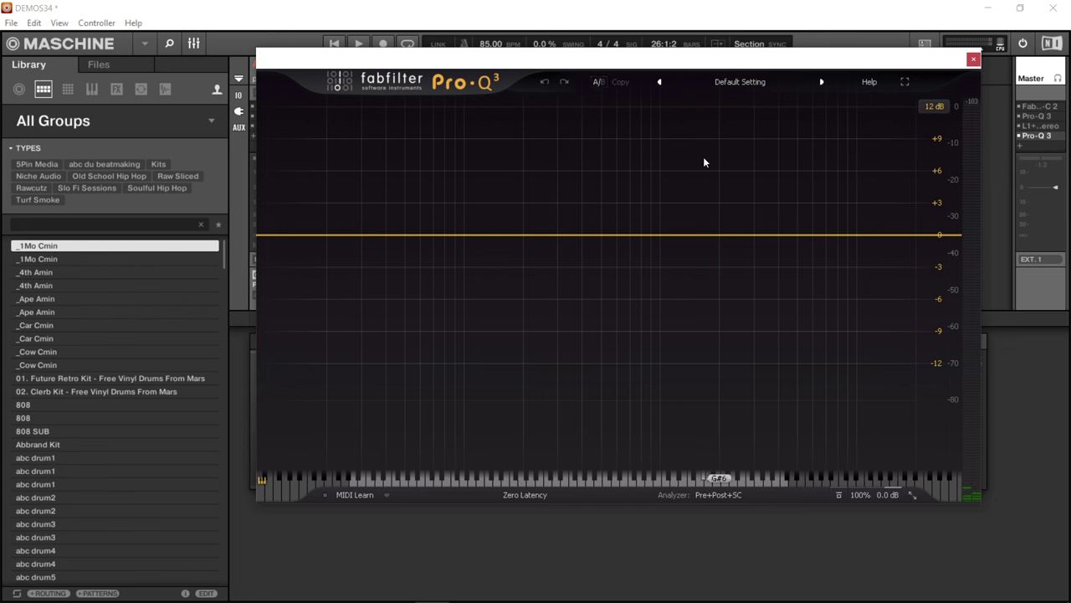
Step: Browse the Pro-Q 3 presets, including the Dynamic categories for EDM and Instruments, without loading one
{"action": "left_click", "coordinate": [738, 81]}
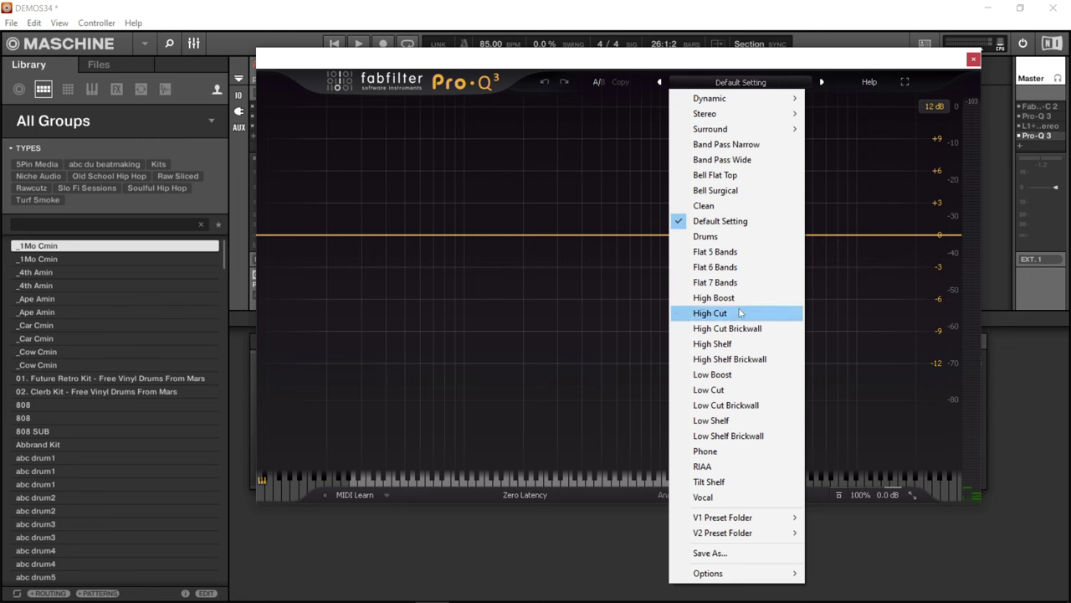
{"action": "mouse_move", "coordinate": [752, 105]}
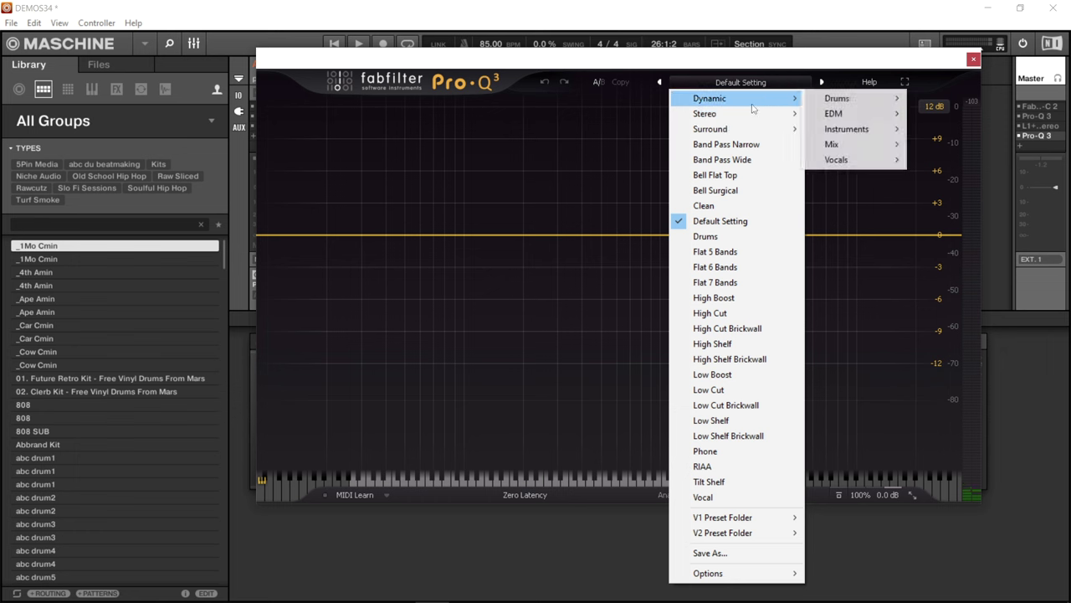
{"action": "mouse_move", "coordinate": [839, 99]}
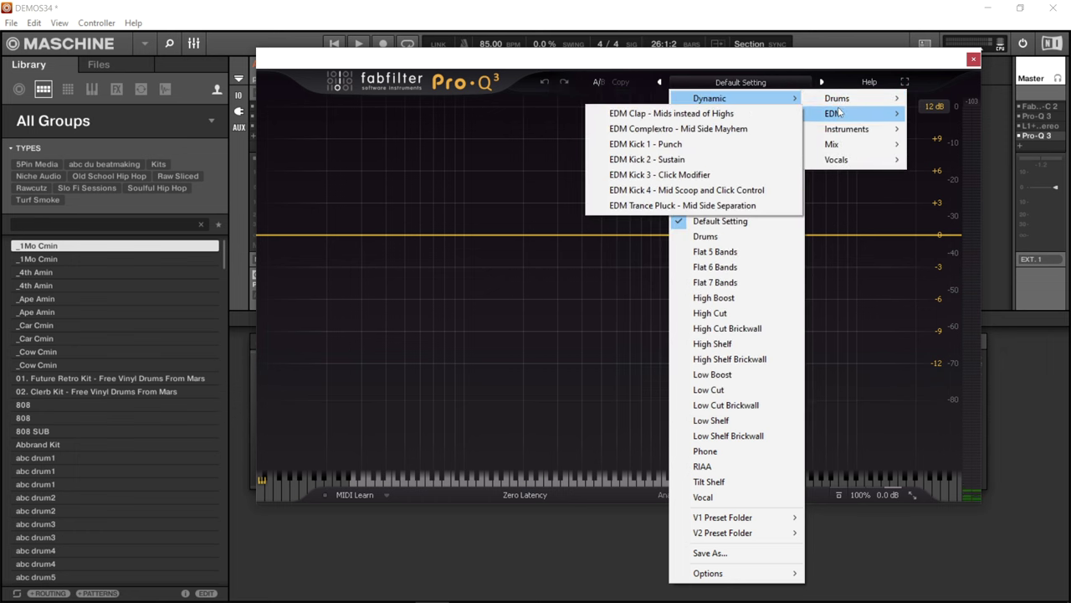
{"action": "mouse_move", "coordinate": [839, 132]}
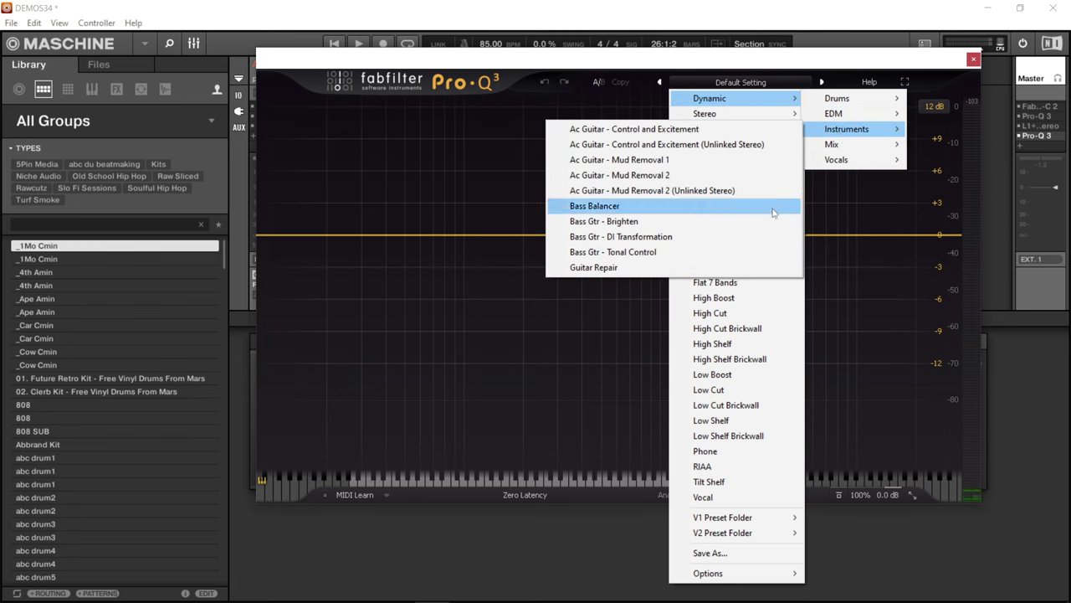
{"action": "mouse_move", "coordinate": [868, 154]}
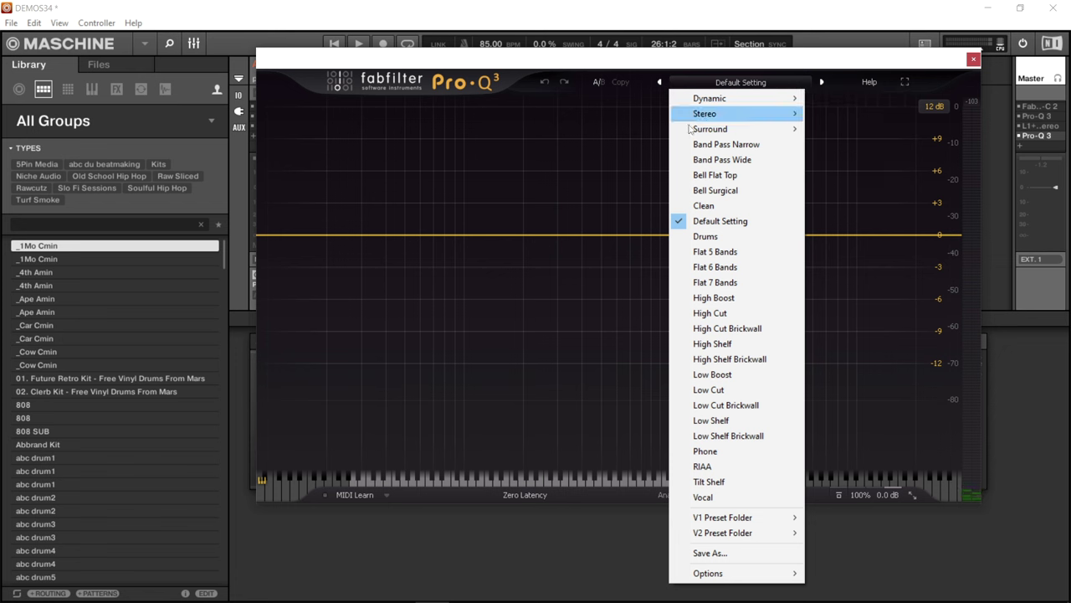
{"action": "left_click", "coordinate": [588, 187]}
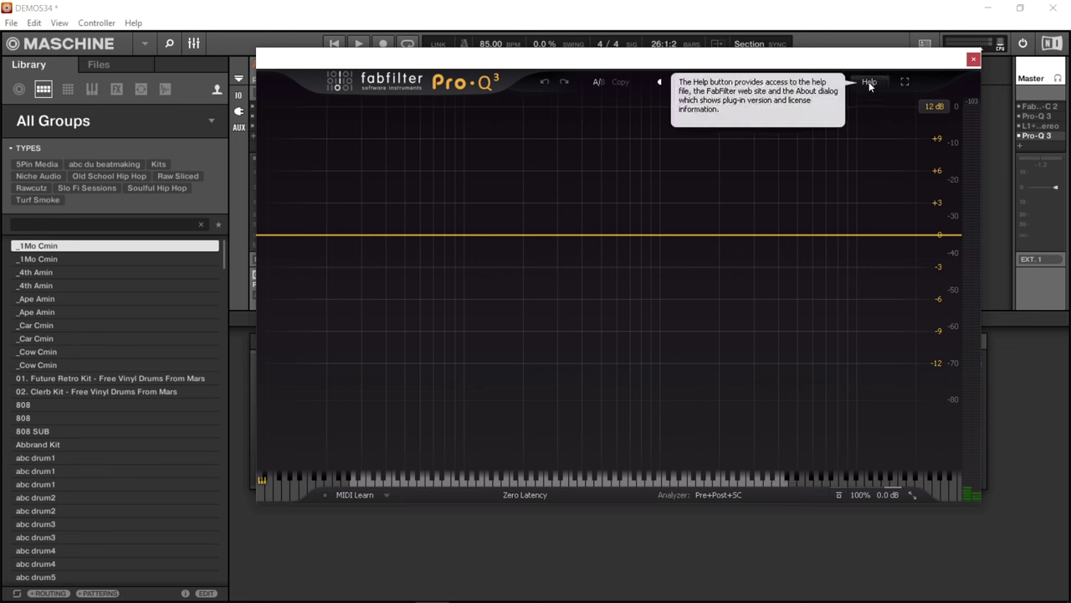
Step: Expand Pro-Q 3 to full screen and play the song to examine its frequency spectrum from lows to highs
{"action": "left_click", "coordinate": [905, 81]}
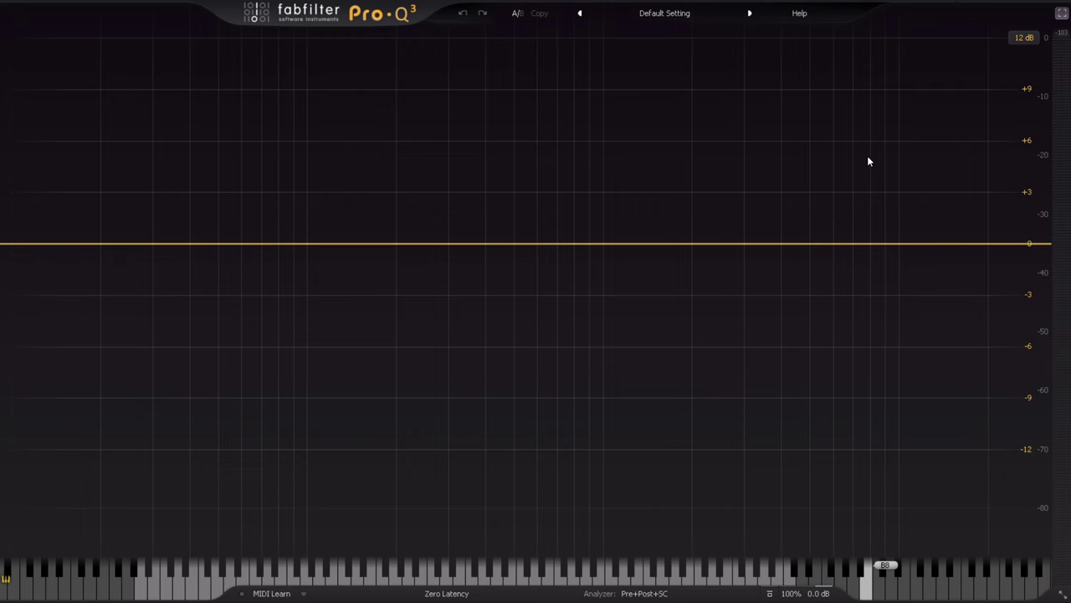
{"action": "key", "text": "space"}
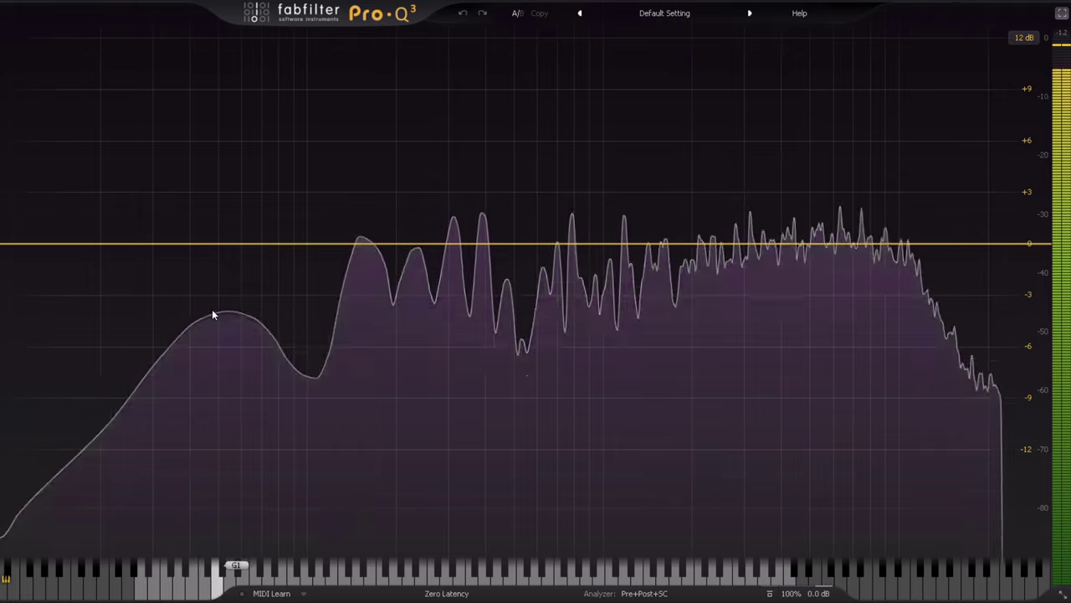
{"action": "mouse_move", "coordinate": [212, 314]}
{"action": "left_mouse_down"}
{"action": "mouse_move", "coordinate": [227, 263]}
{"action": "mouse_move", "coordinate": [203, 271]}
{"action": "mouse_move", "coordinate": [259, 330]}
{"action": "mouse_move", "coordinate": [265, 302]}
{"action": "mouse_move", "coordinate": [229, 311]}
{"action": "mouse_move", "coordinate": [239, 342]}
{"action": "mouse_move", "coordinate": [282, 271]}
{"action": "mouse_move", "coordinate": [268, 194]}
{"action": "mouse_move", "coordinate": [610, 193]}
{"action": "mouse_move", "coordinate": [865, 167]}
{"action": "mouse_move", "coordinate": [761, 180]}
{"action": "mouse_move", "coordinate": [758, 323]}
{"action": "mouse_move", "coordinate": [761, 199]}
{"action": "left_mouse_up"}
{"action": "left_click_drag", "start_coordinate": [755, 316], "coordinate": [753, 337]}
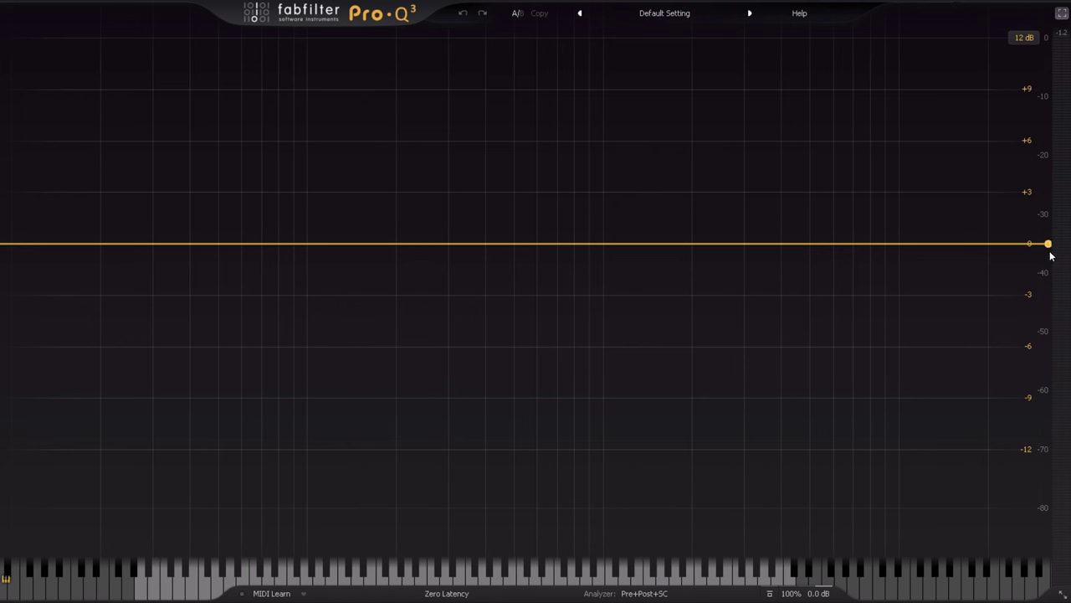
{"action": "mouse_move", "coordinate": [803, 534]}
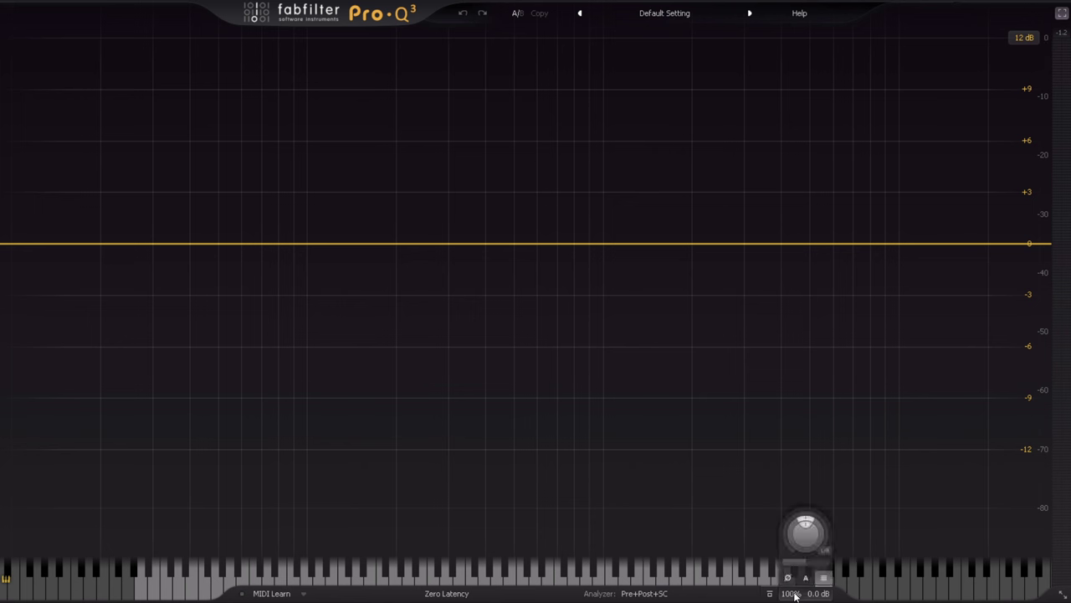
Step: Open the Output Level value for editing and close it without entering anything
{"action": "double_click", "coordinate": [804, 540]}
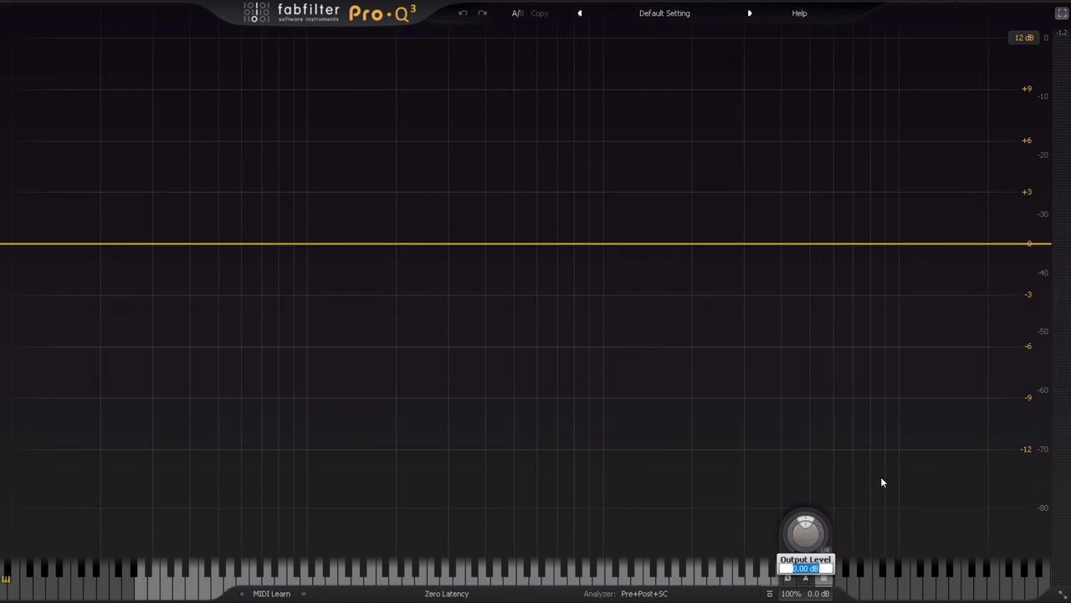
{"action": "key", "text": "Escape"}
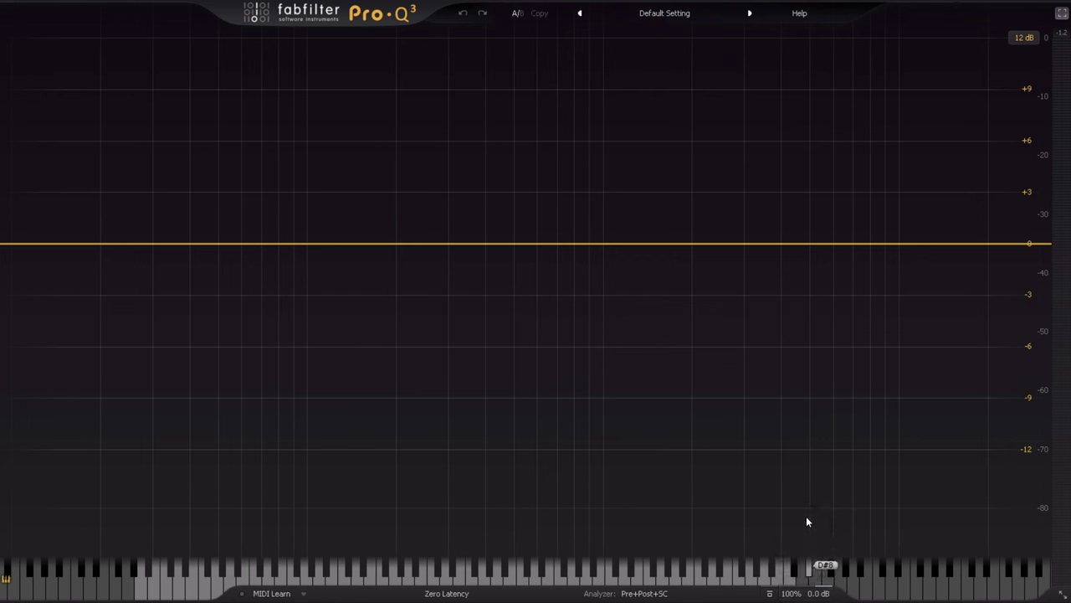
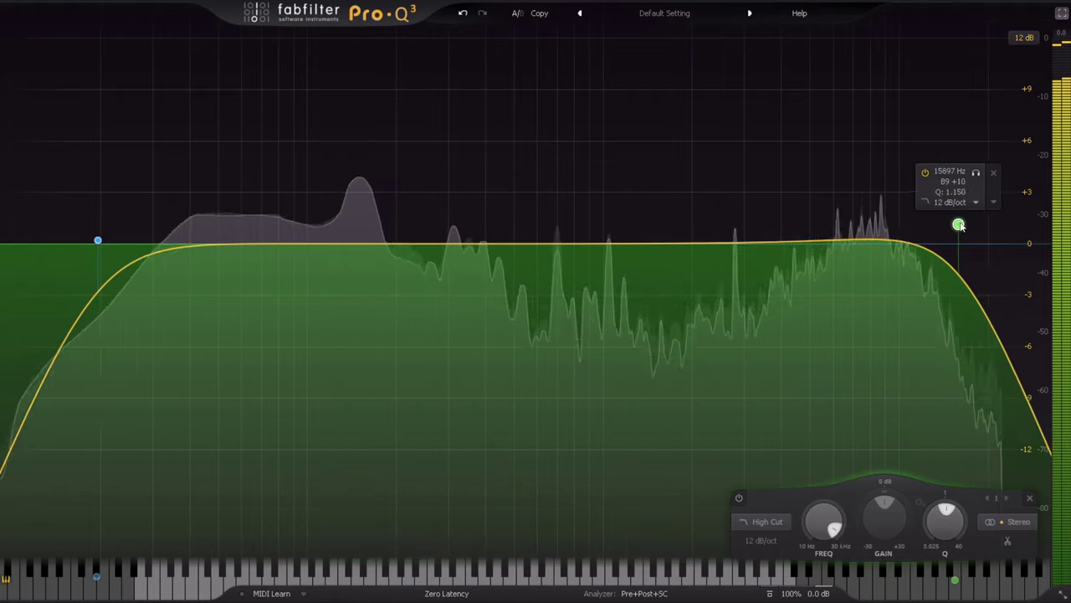
Step: Sweep the low-cut band up into the mid frequencies, and open and close the analyzer settings
{"action": "left_click_drag", "start_coordinate": [98, 241], "coordinate": [606, 217]}
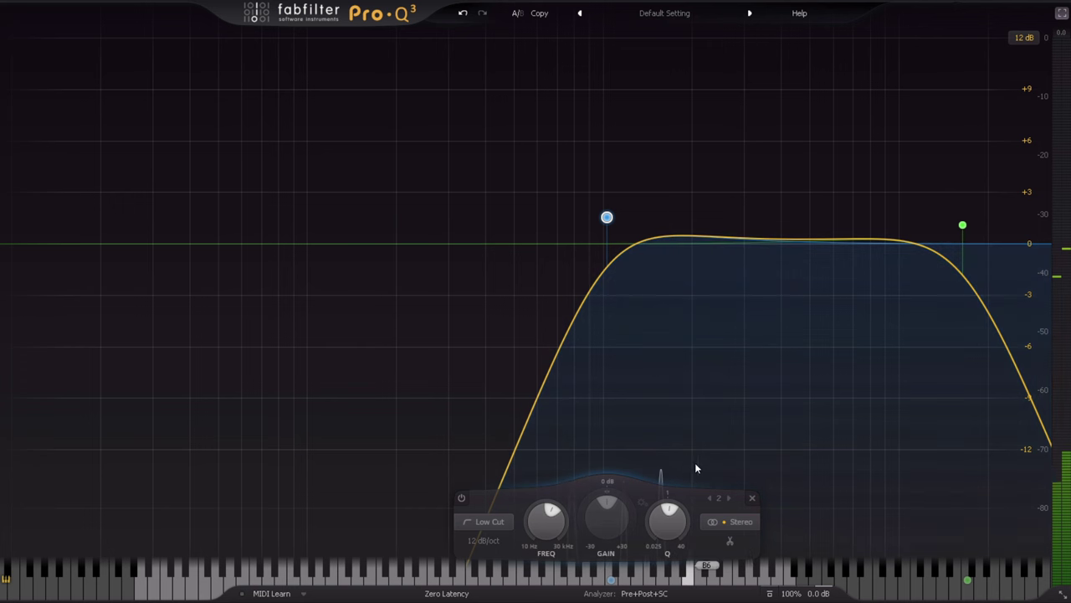
{"action": "left_click", "coordinate": [640, 593]}
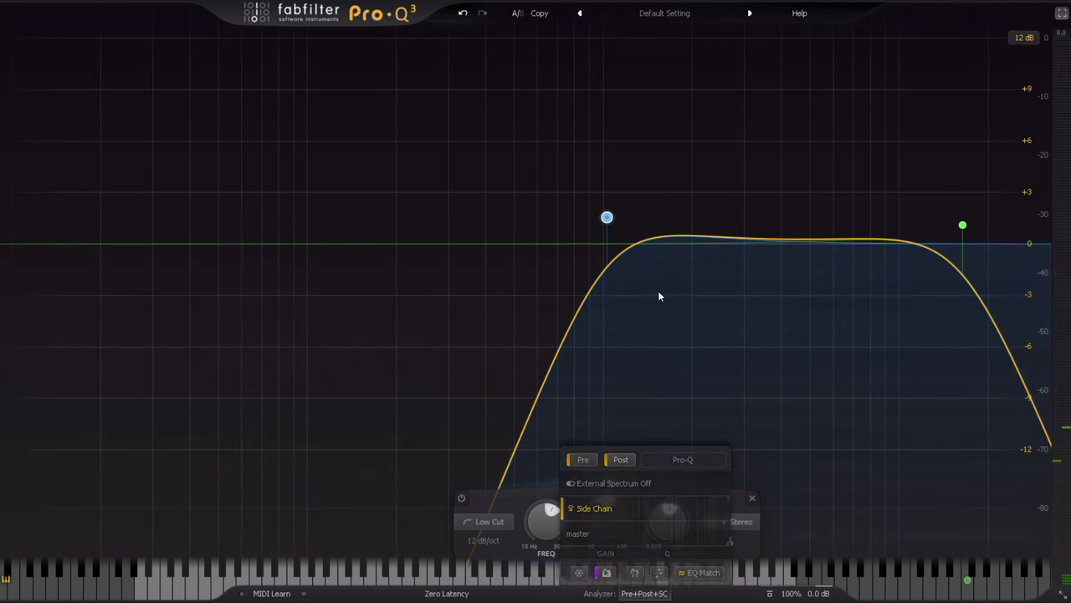
{"action": "left_click", "coordinate": [607, 217]}
Step: Bring the low-cut band back down to the lows and set its frequency to 30 Hz
{"action": "left_click_drag", "start_coordinate": [606, 217], "coordinate": [132, 225]}
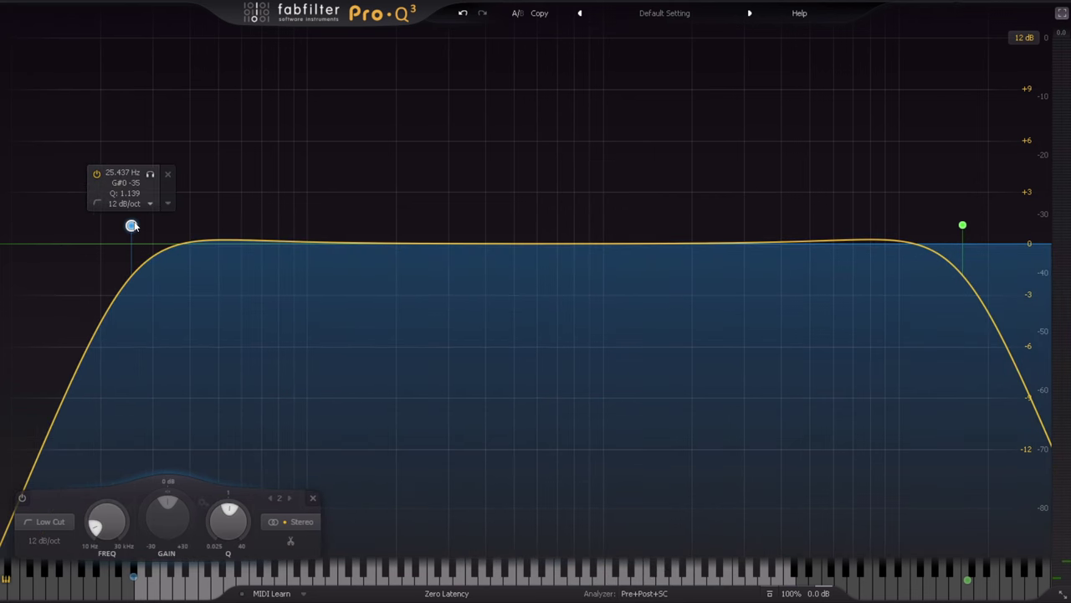
{"action": "double_click", "coordinate": [115, 174]}
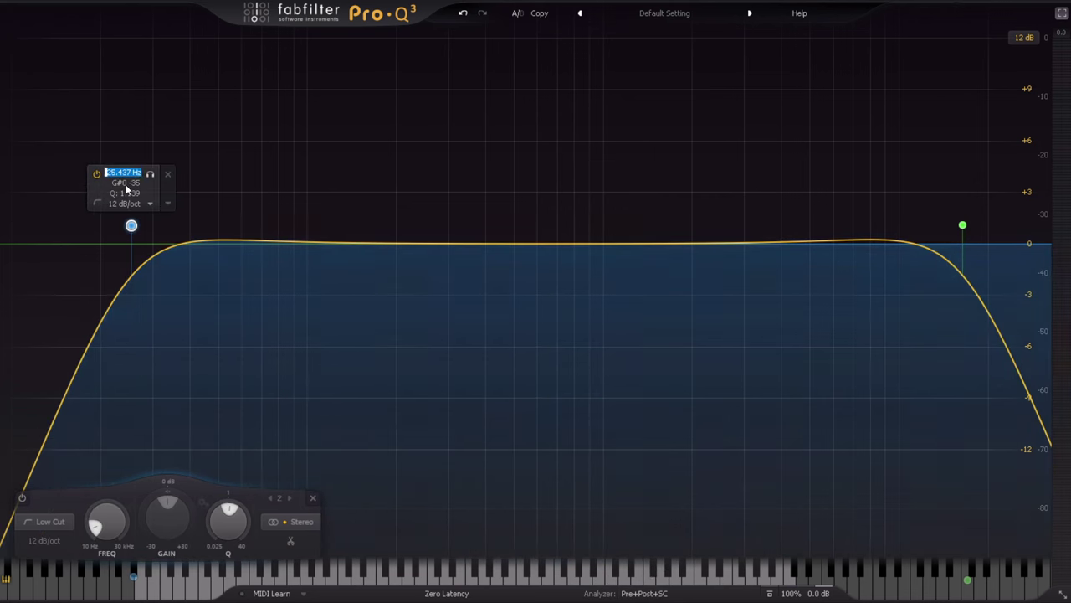
{"action": "type", "text": "3"}
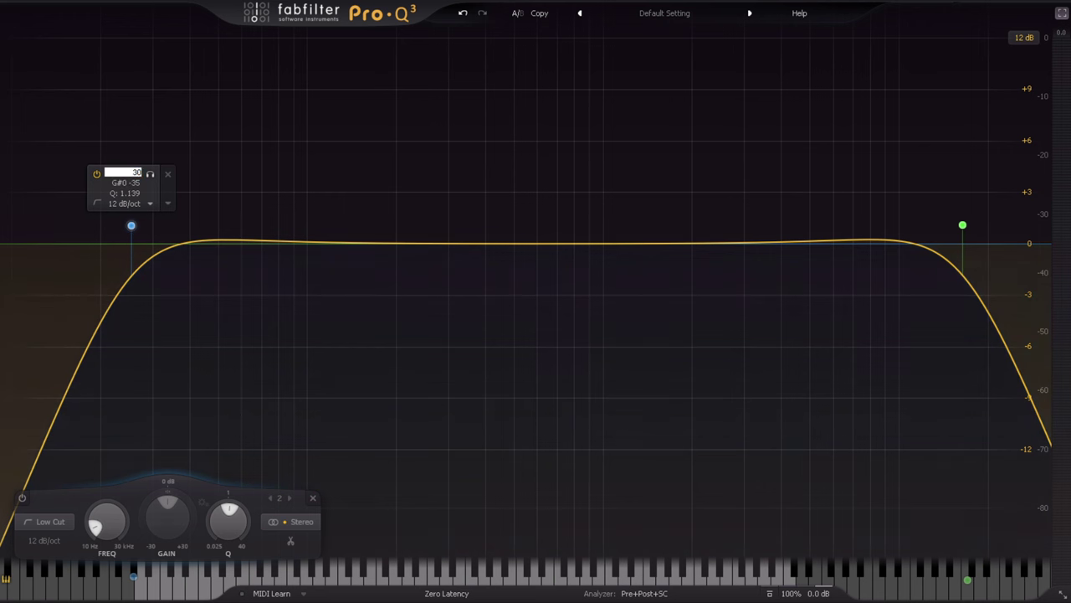
{"action": "type", "text": "0"}
{"action": "key", "text": "Return"}
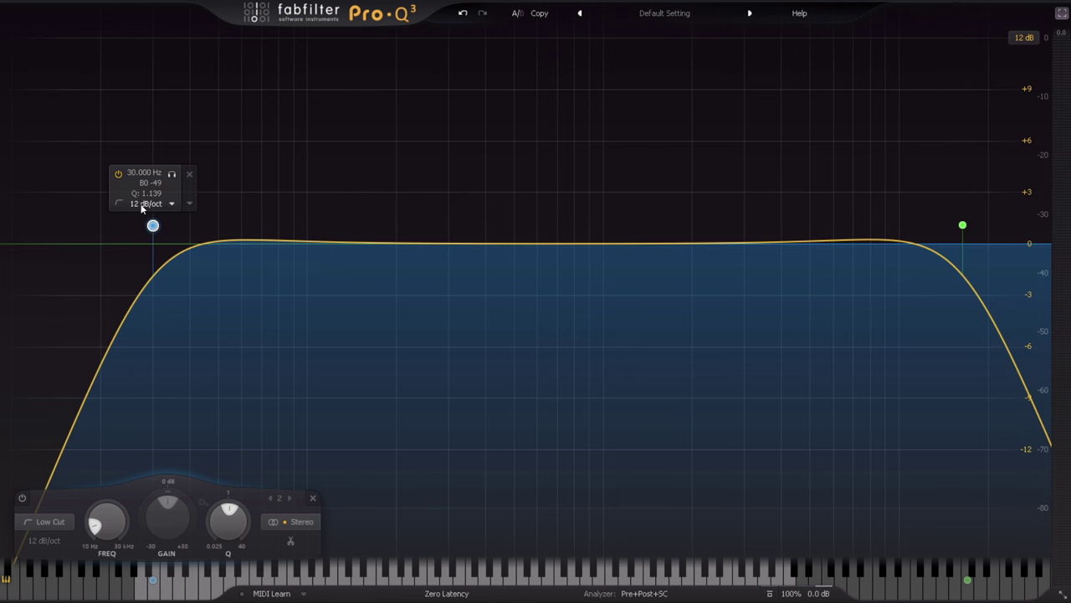
Step: Try slopes of 36, 24, 18, 12 and 6 dB/oct on the low-cut band and return it to 12 dB/oct
{"action": "mouse_move", "coordinate": [142, 208]}
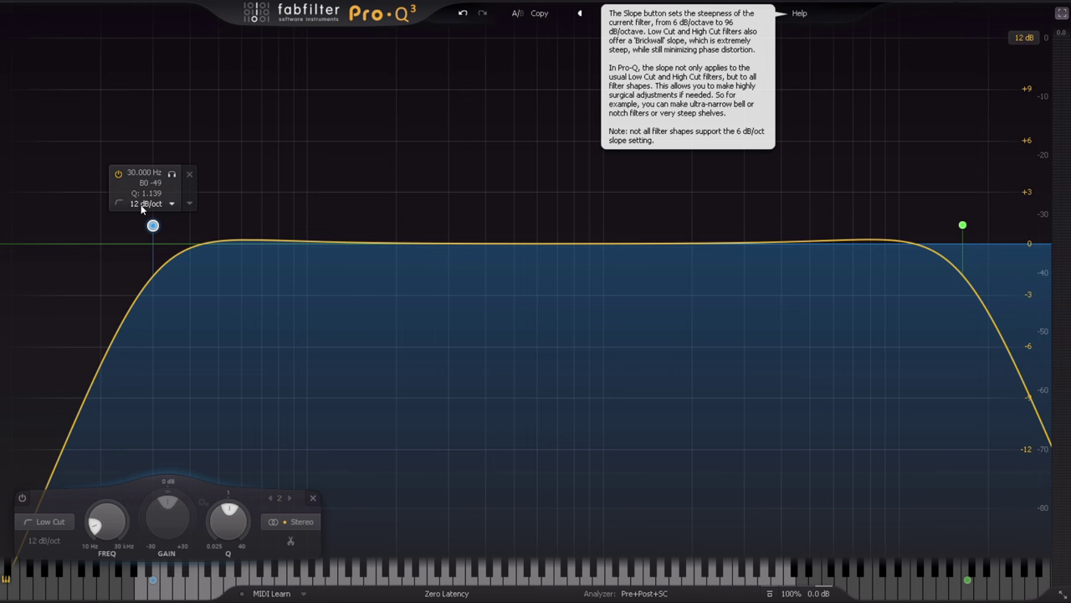
{"action": "left_click", "coordinate": [141, 204]}
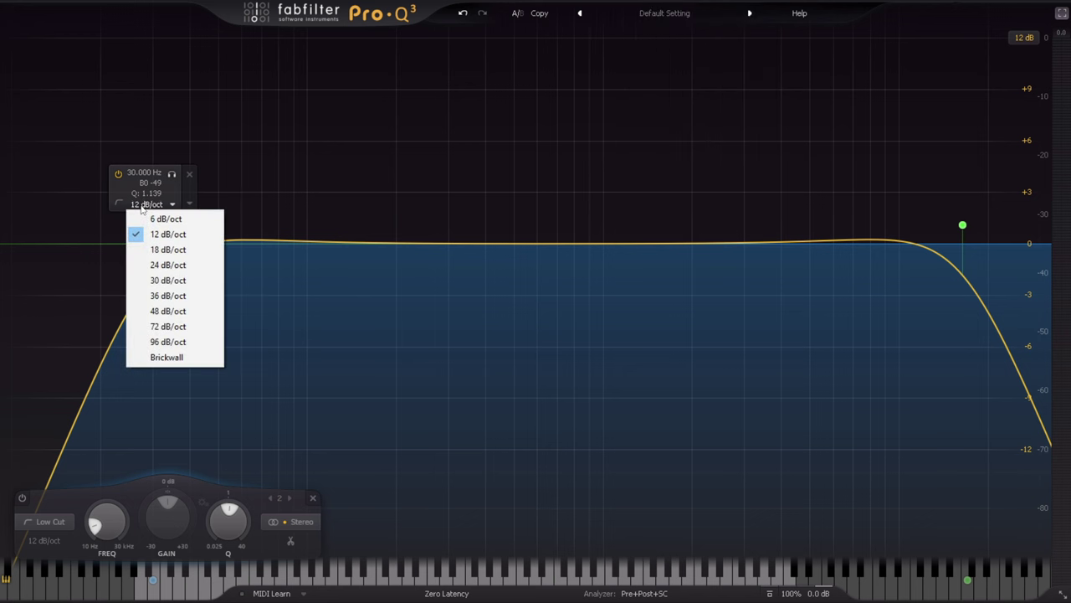
{"action": "left_click", "coordinate": [175, 295]}
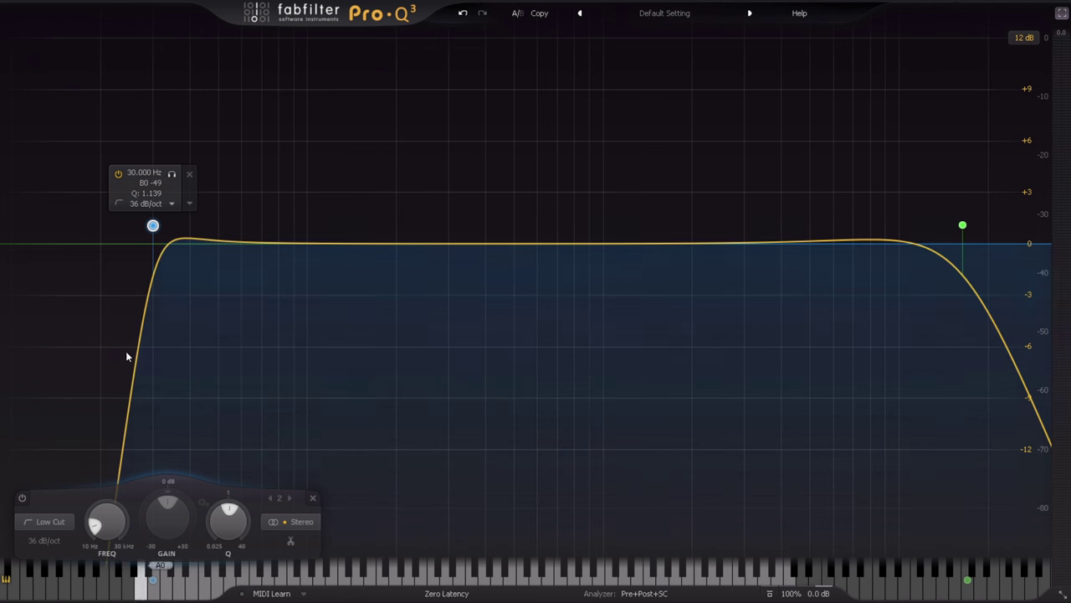
{"action": "left_click", "coordinate": [165, 202]}
{"action": "left_click", "coordinate": [166, 265]}
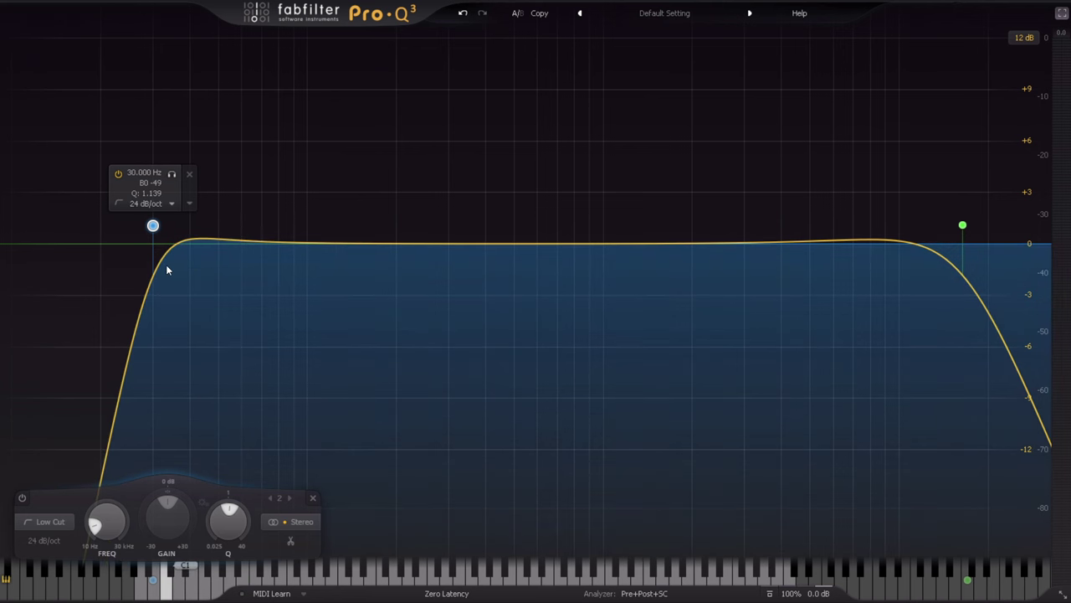
{"action": "left_click", "coordinate": [174, 204]}
{"action": "left_click", "coordinate": [176, 249]}
{"action": "left_click", "coordinate": [171, 205]}
{"action": "left_click", "coordinate": [171, 235]}
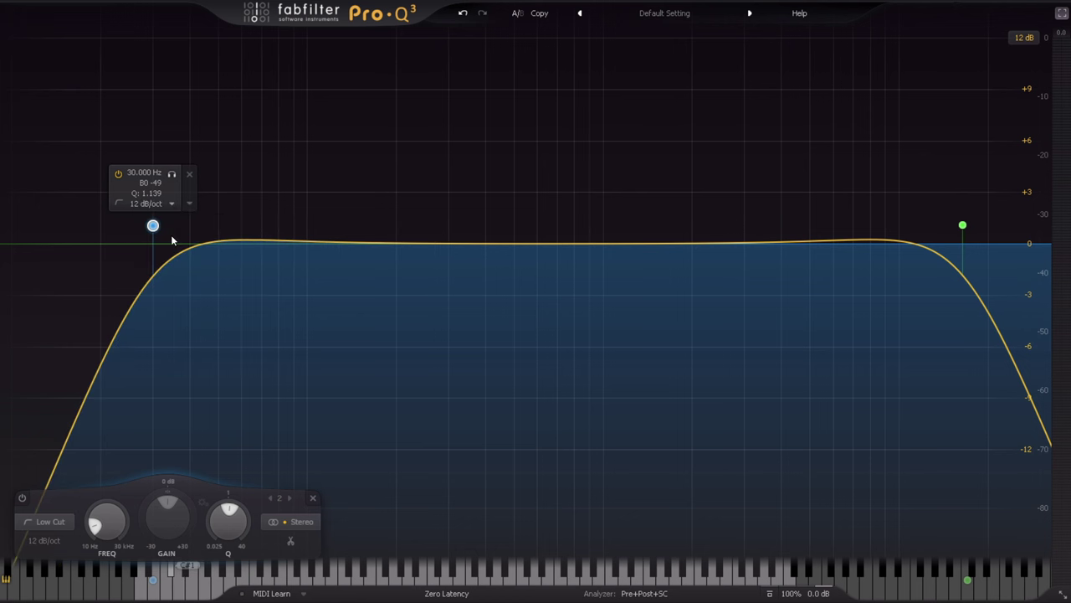
{"action": "left_click", "coordinate": [168, 203]}
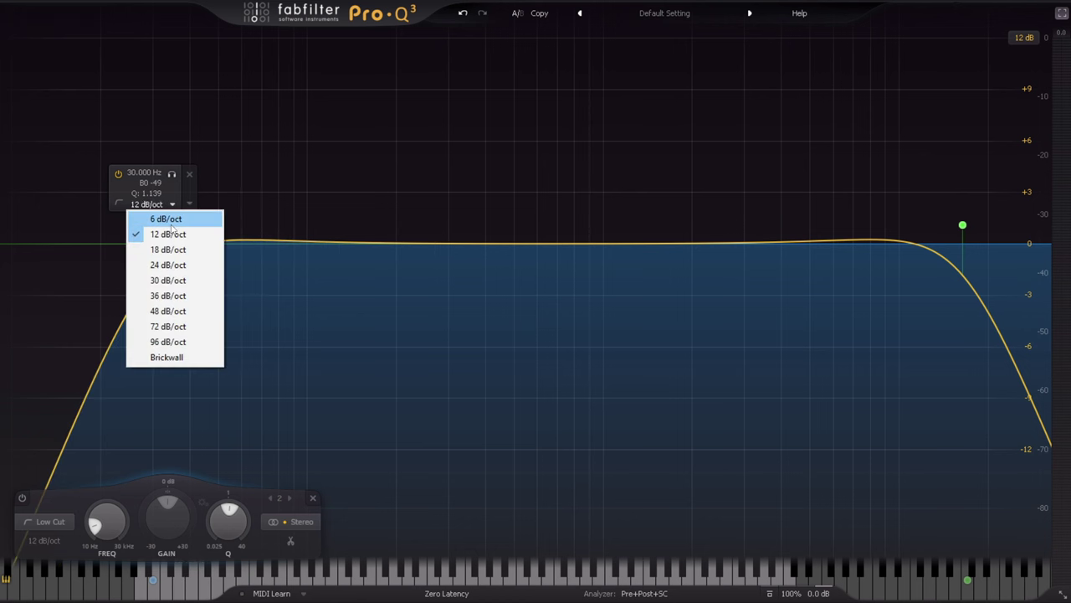
{"action": "left_click", "coordinate": [171, 221]}
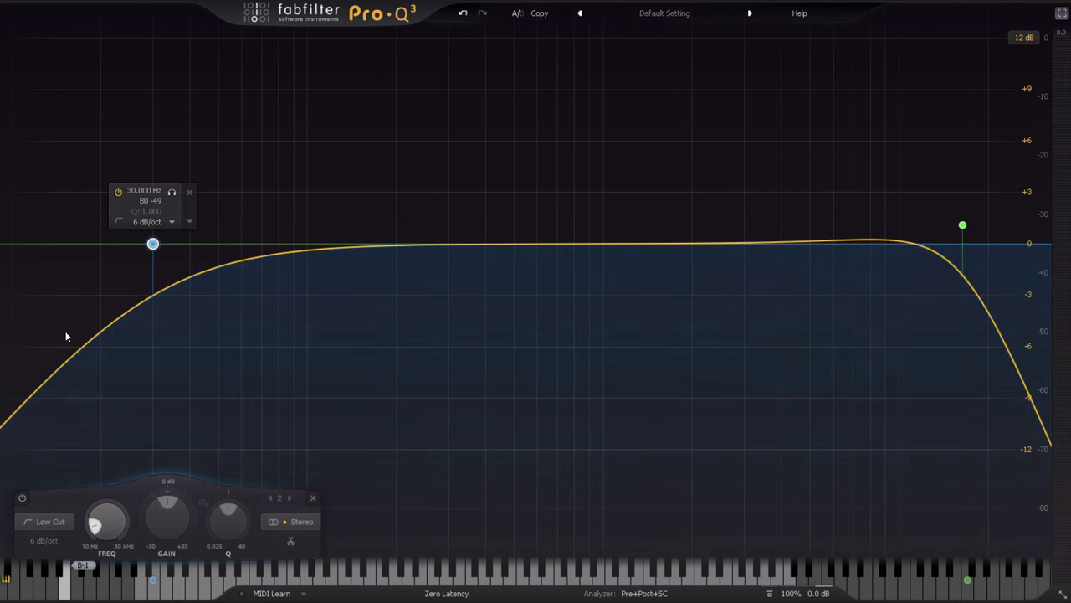
{"action": "left_click", "coordinate": [170, 223]}
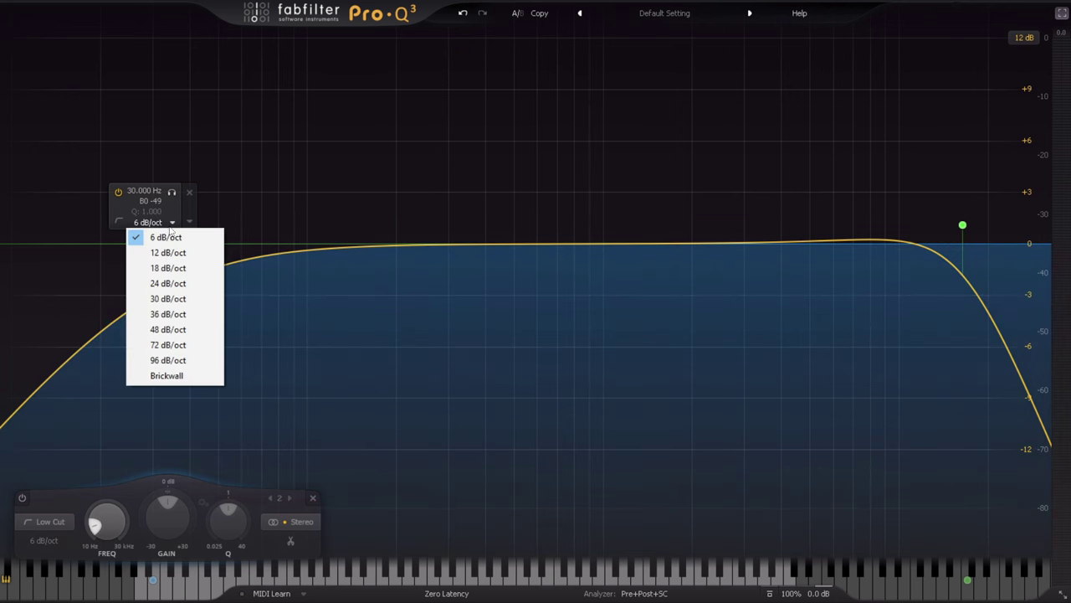
{"action": "left_click", "coordinate": [172, 252]}
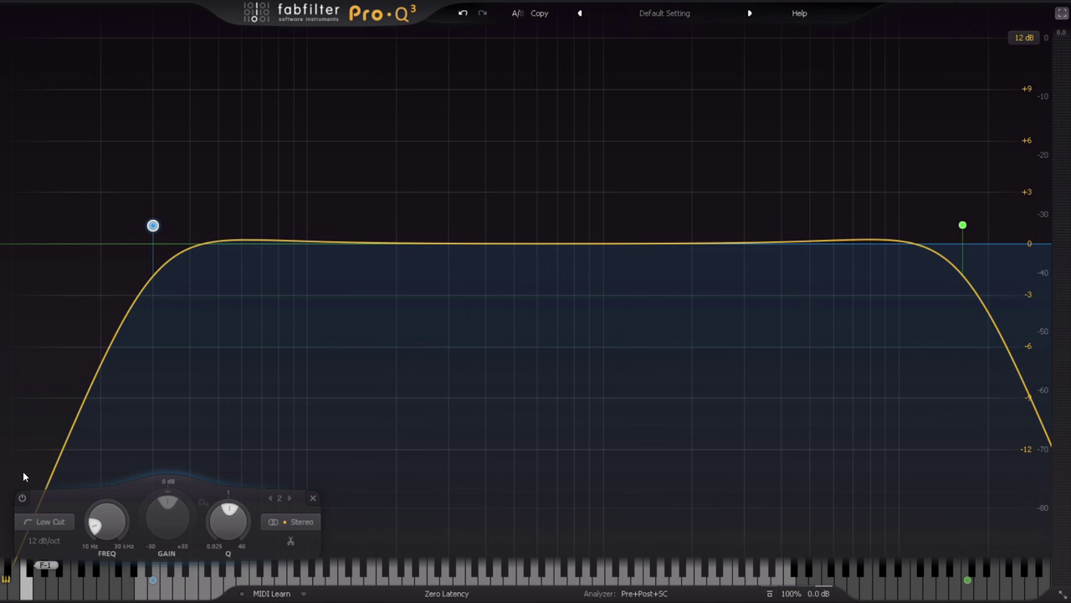
Step: Add a Bell band on the EQ curve at about 99 Hz with about +0.12 dB gain
{"action": "left_click", "coordinate": [303, 243]}
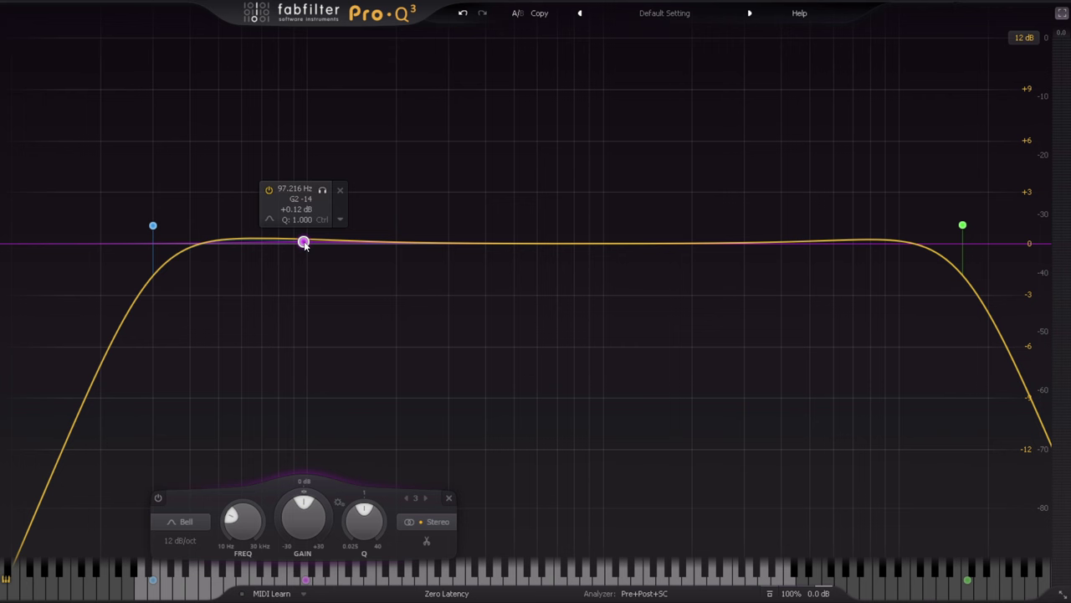
{"action": "mouse_move", "coordinate": [303, 242]}
{"action": "left_mouse_down"}
{"action": "mouse_move", "coordinate": [323, 241]}
{"action": "mouse_move", "coordinate": [297, 241]}
{"action": "mouse_move", "coordinate": [307, 243]}
{"action": "left_mouse_up"}
Step: Try the low-cut band as a Band Pass at about 78 Hz and as a Tilt Shelf at about 648 Hz with +3.6 dB
{"action": "mouse_move", "coordinate": [153, 225]}
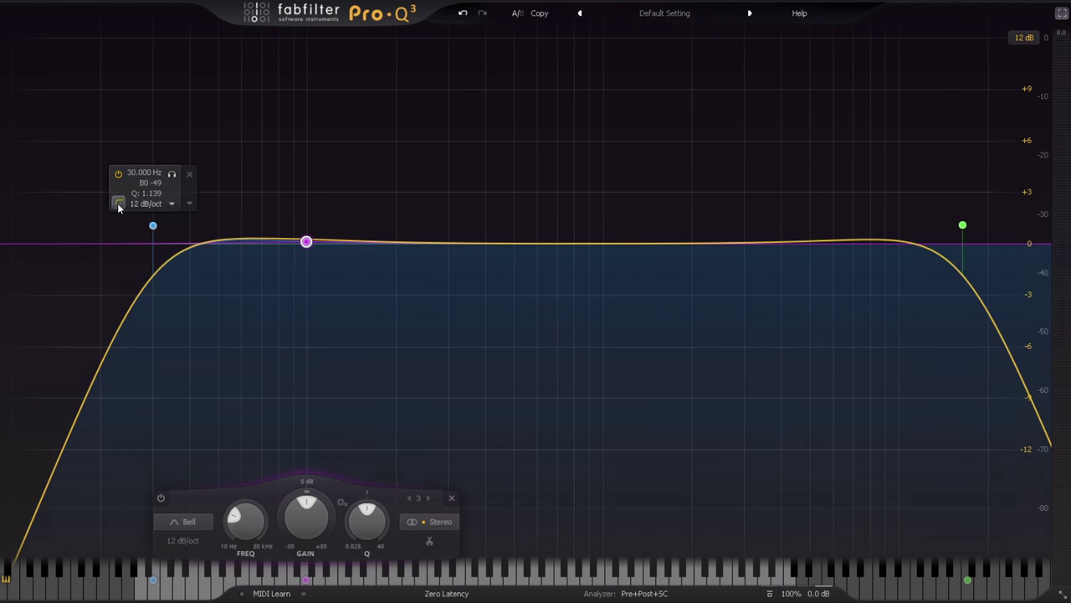
{"action": "mouse_move", "coordinate": [119, 209]}
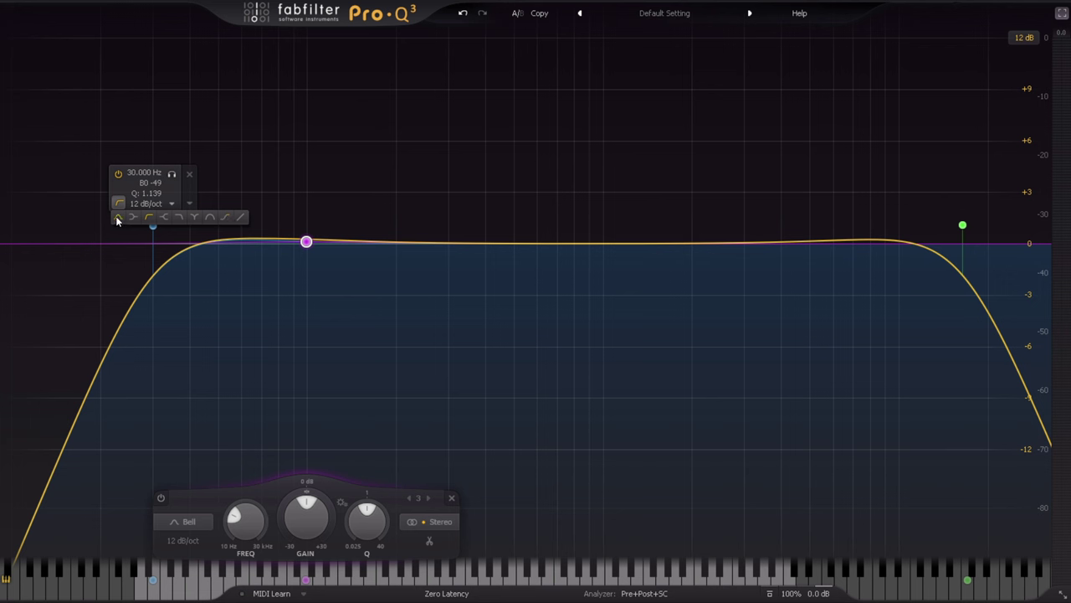
{"action": "left_click", "coordinate": [211, 221]}
{"action": "left_click", "coordinate": [272, 221]}
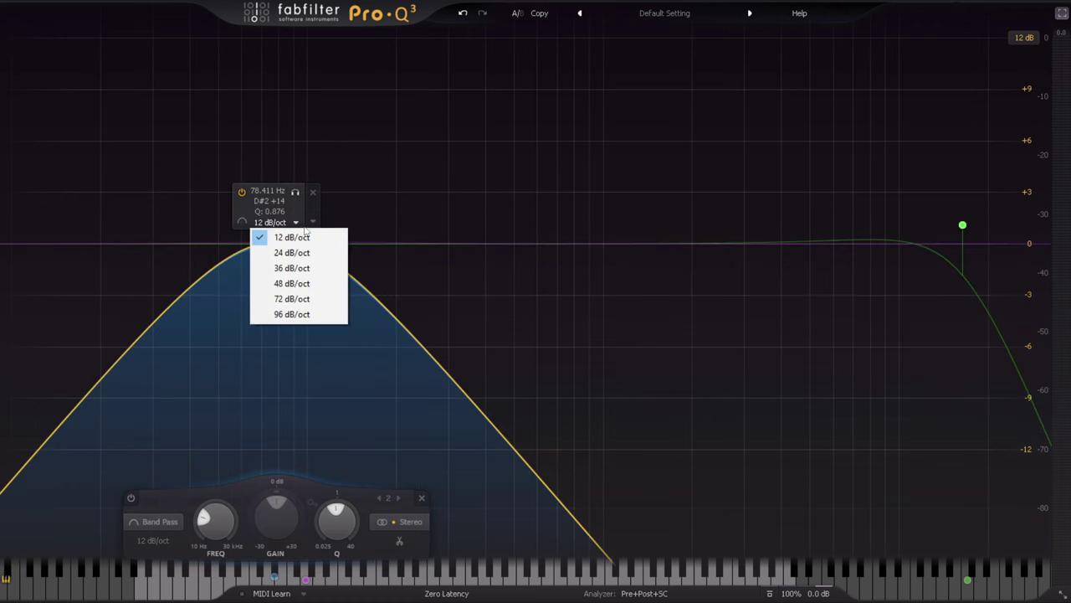
{"action": "left_click", "coordinate": [350, 236]}
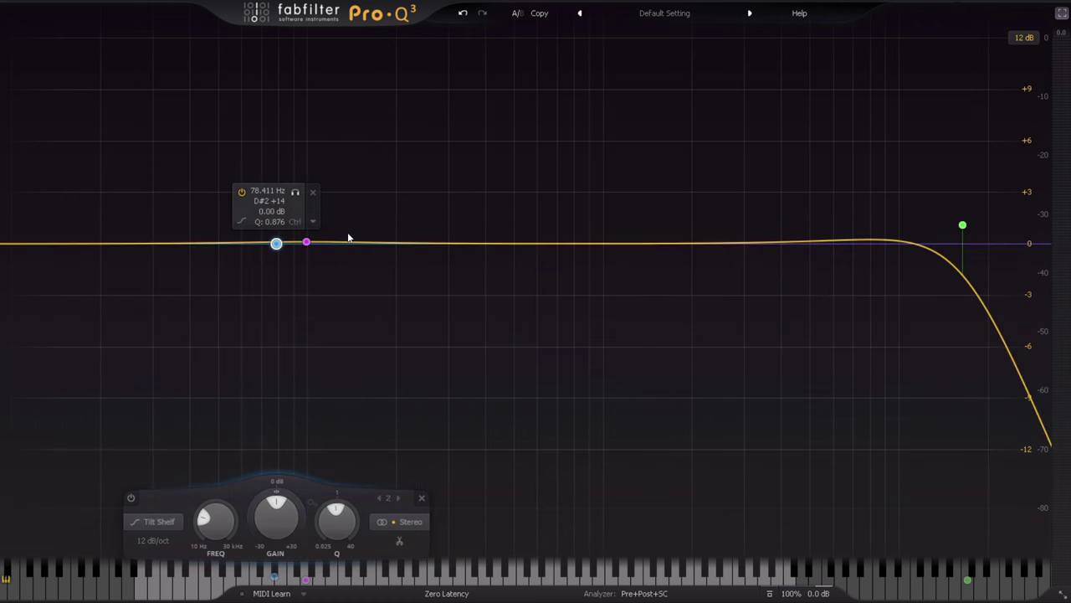
{"action": "left_click_drag", "start_coordinate": [276, 243], "coordinate": [546, 186]}
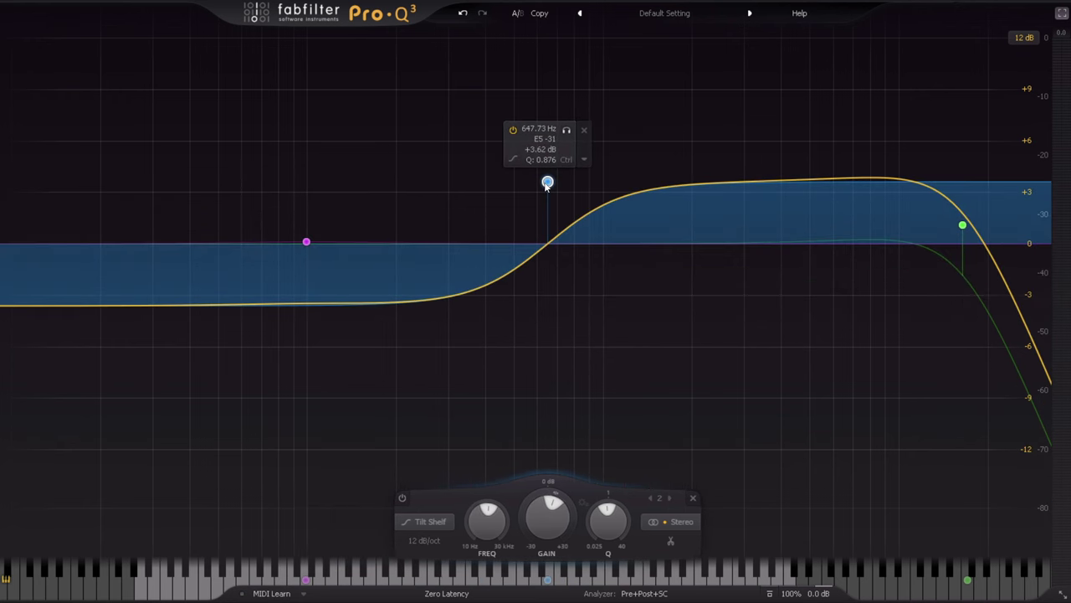
Step: Change the Tilt Shelf band to Flat Tilt and try gains of about -1.8 dB and +1 dB with the song playing
{"action": "left_click", "coordinate": [514, 159]}
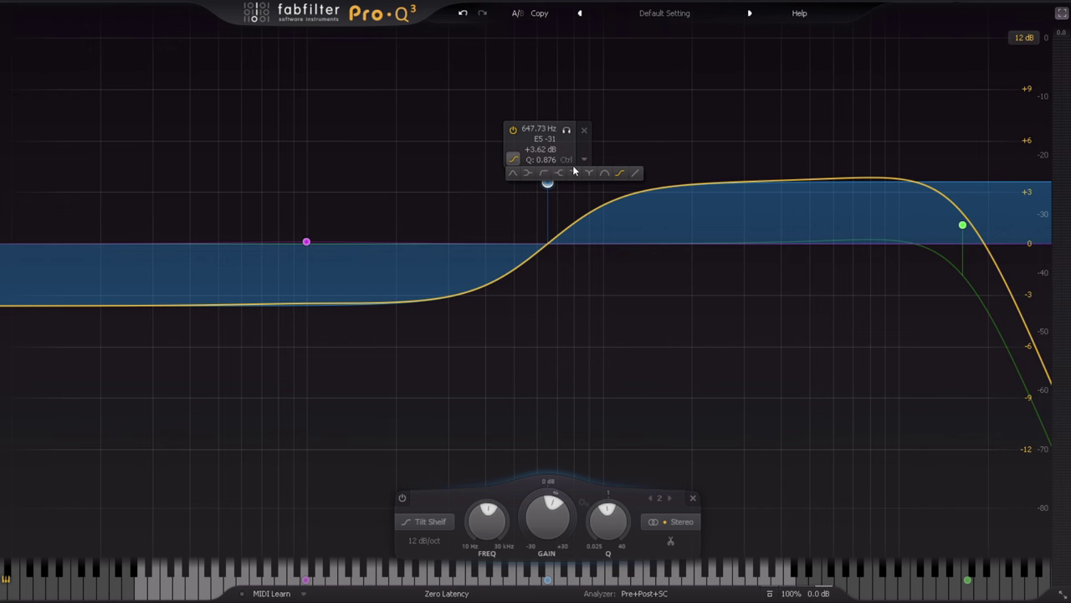
{"action": "left_click", "coordinate": [638, 174]}
{"action": "left_click_drag", "start_coordinate": [549, 183], "coordinate": [549, 276]}
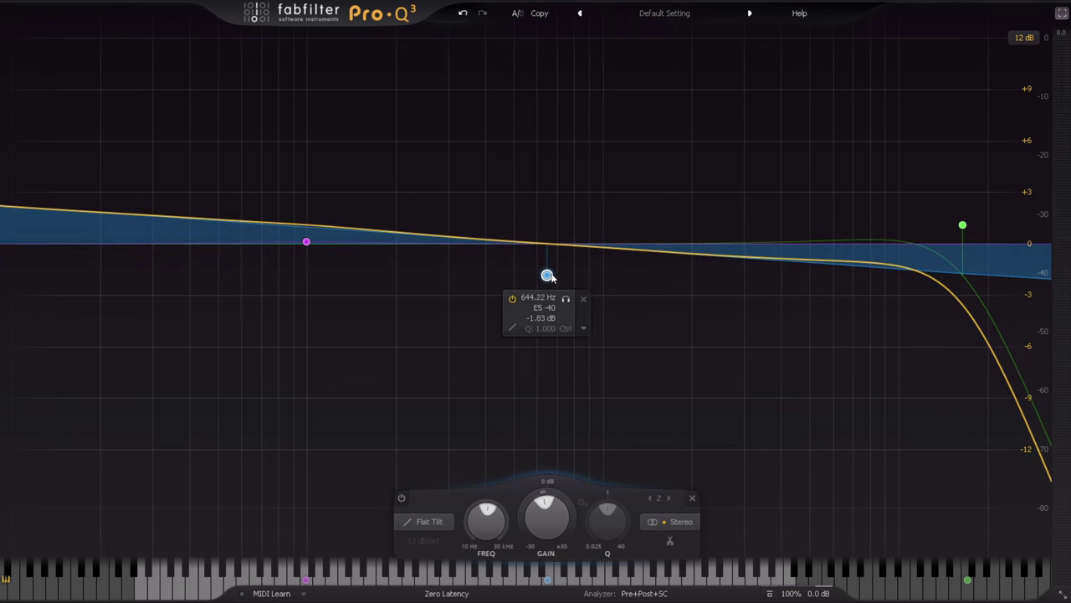
{"action": "key", "text": "space"}
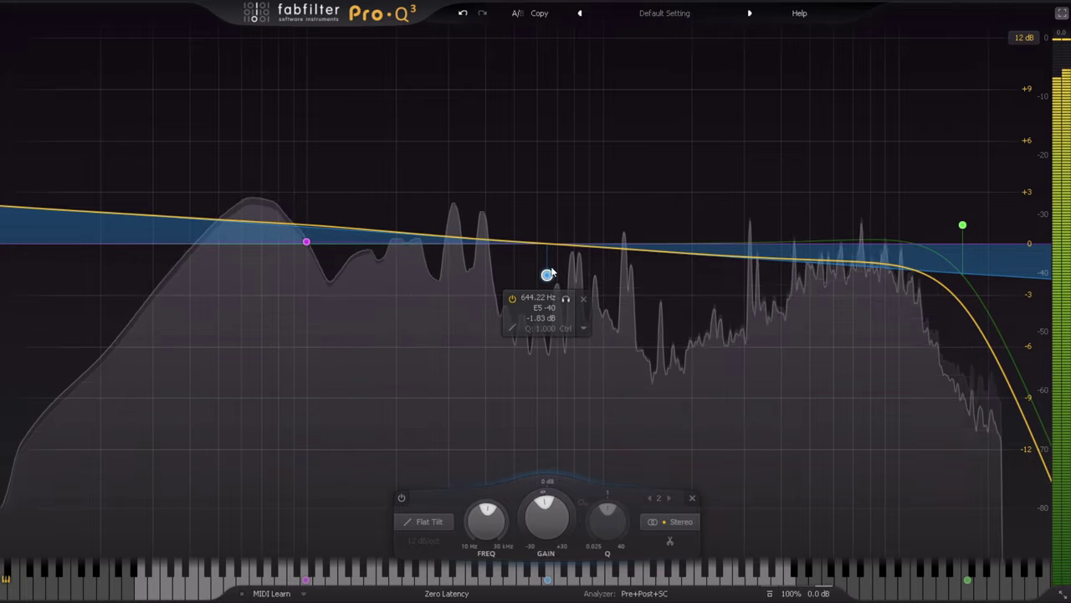
{"action": "left_click_drag", "start_coordinate": [549, 275], "coordinate": [540, 229]}
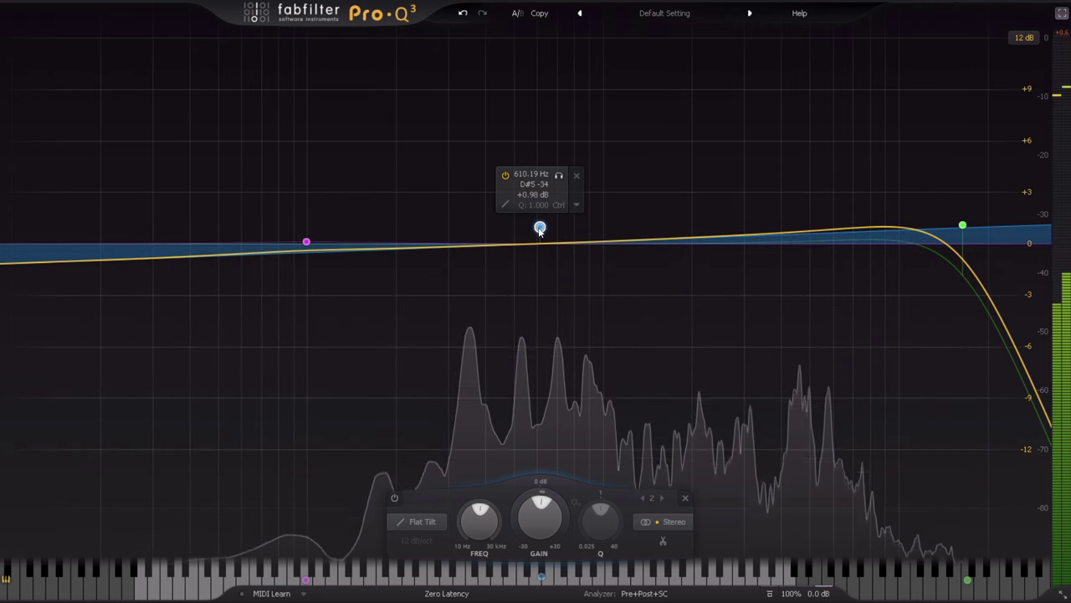
Step: Change the Flat Tilt band back to Low Cut and move it down to the lowest frequencies
{"action": "mouse_move", "coordinate": [507, 206]}
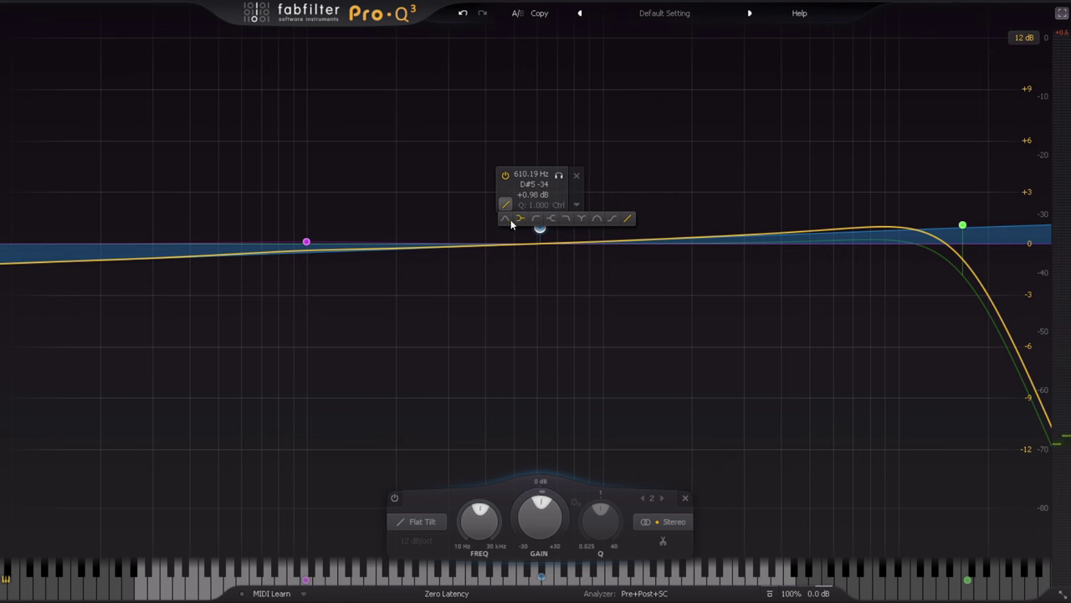
{"action": "left_click", "coordinate": [536, 217]}
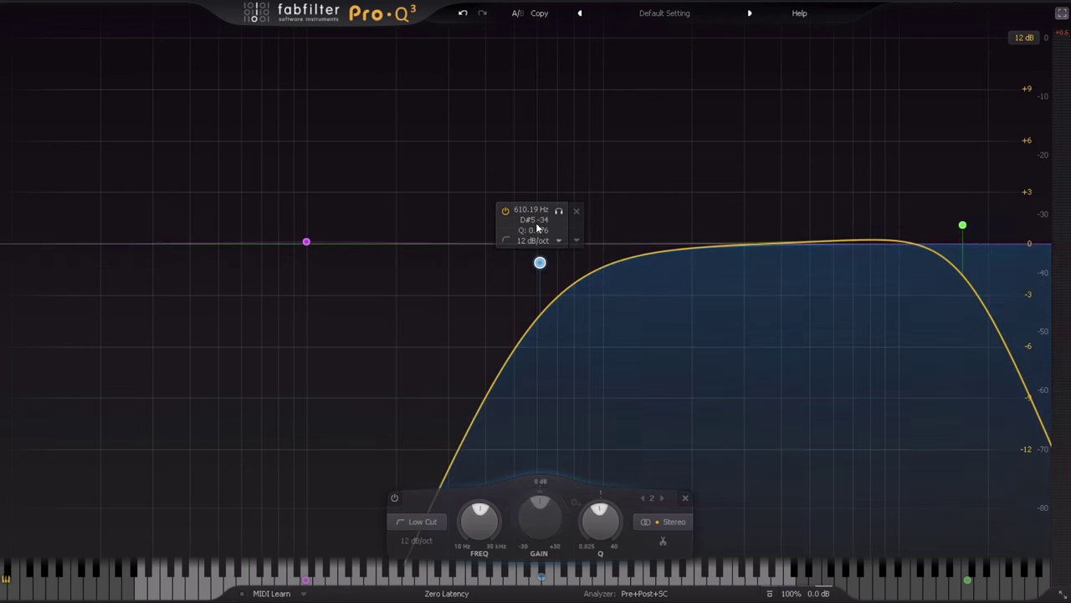
{"action": "left_click_drag", "start_coordinate": [542, 262], "coordinate": [91, 236]}
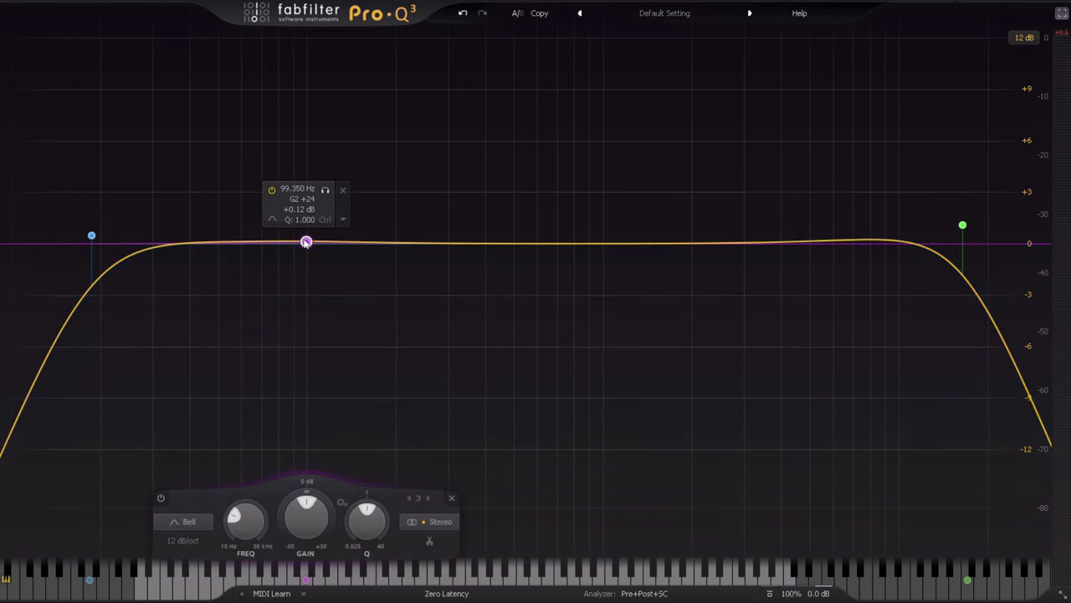
Step: Move the Bell band to about 155 Hz at about 0 dB gain and make it dynamic
{"action": "left_click_drag", "start_coordinate": [306, 242], "coordinate": [364, 244]}
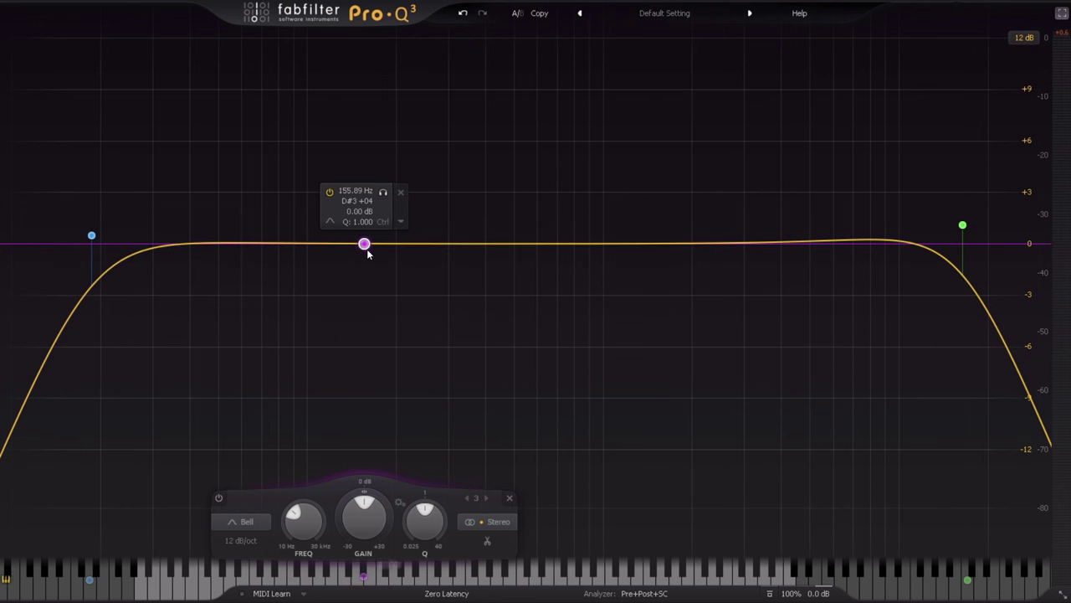
{"action": "left_click_drag", "start_coordinate": [364, 244], "coordinate": [364, 246]}
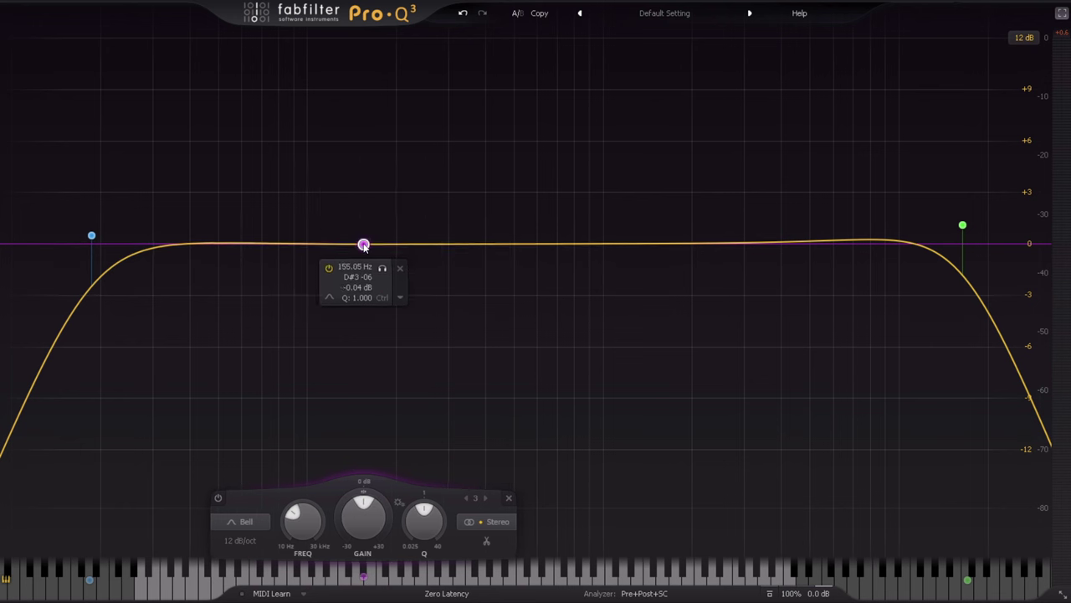
{"action": "left_click", "coordinate": [400, 299]}
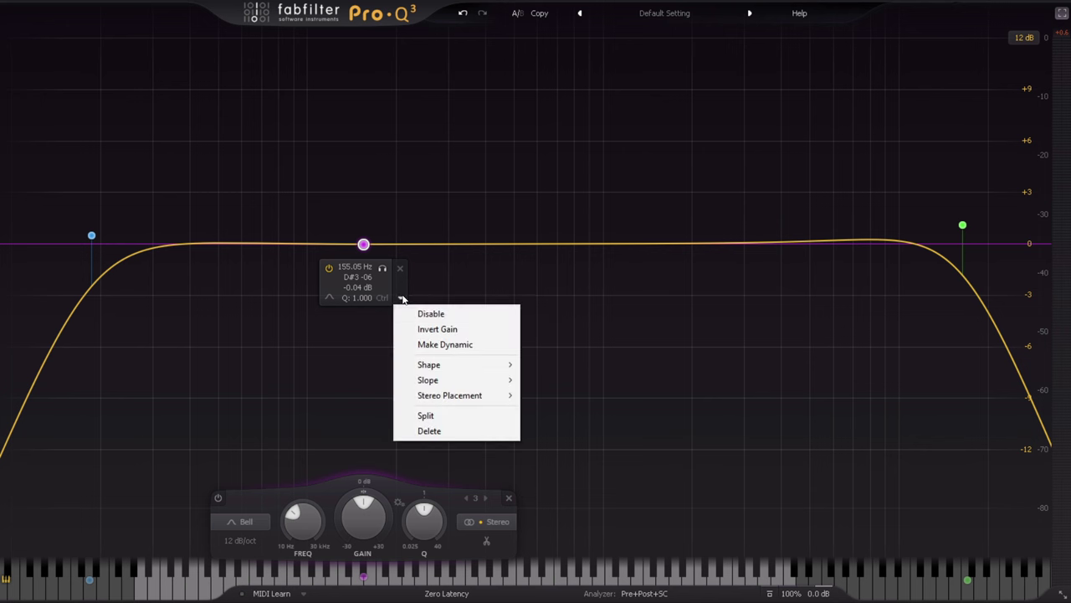
{"action": "left_click", "coordinate": [438, 345]}
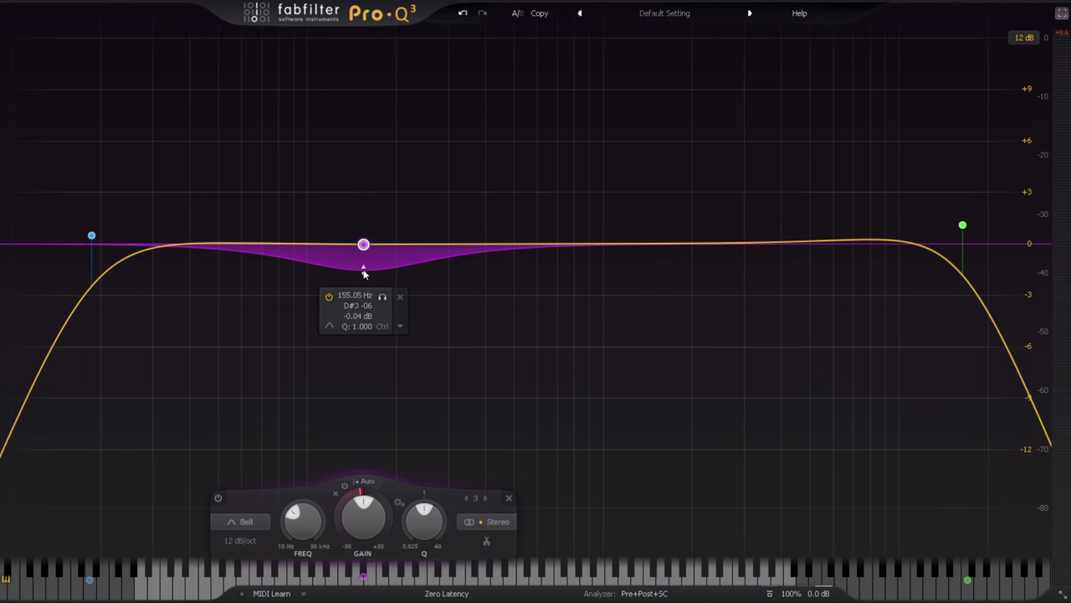
Step: Try very narrow and very wide Q settings on the dynamic Bell band, settling on Q 0.482 with a dynamic cut of about 2 dB
{"action": "mouse_move", "coordinate": [364, 272]}
{"action": "left_mouse_down"}
{"action": "mouse_move", "coordinate": [365, 331]}
{"action": "mouse_move", "coordinate": [371, 165]}
{"action": "mouse_move", "coordinate": [376, 275]}
{"action": "left_mouse_up"}
{"action": "scroll", "coordinate": [376, 275], "scroll_direction": "up", "scroll_amount": 10}
{"action": "scroll", "coordinate": [375, 272], "scroll_direction": "down", "scroll_amount": 15}
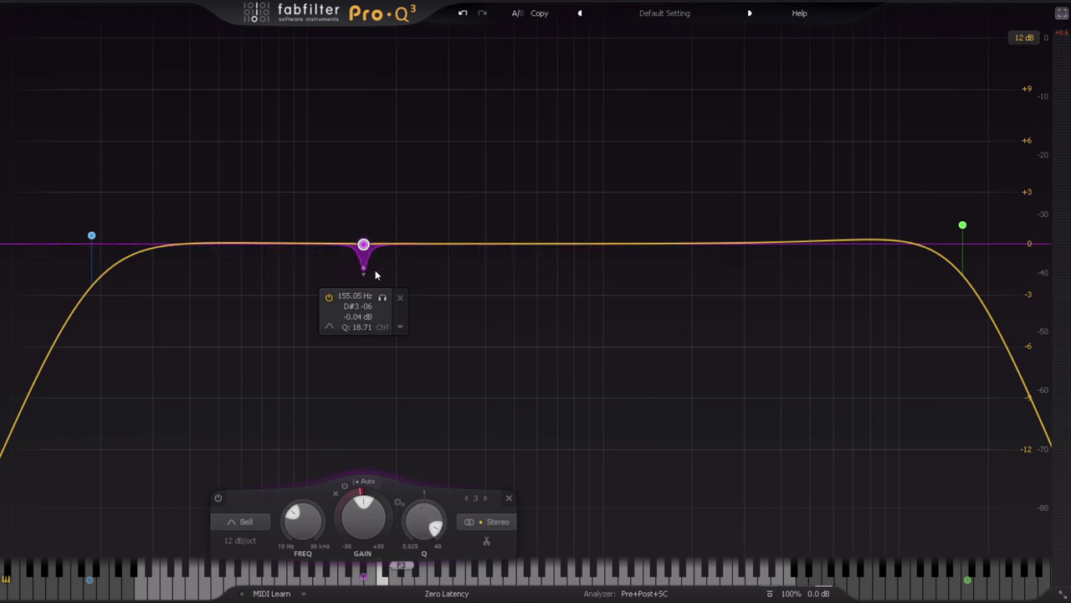
{"action": "scroll", "coordinate": [375, 272], "scroll_direction": "up", "scroll_amount": 7}
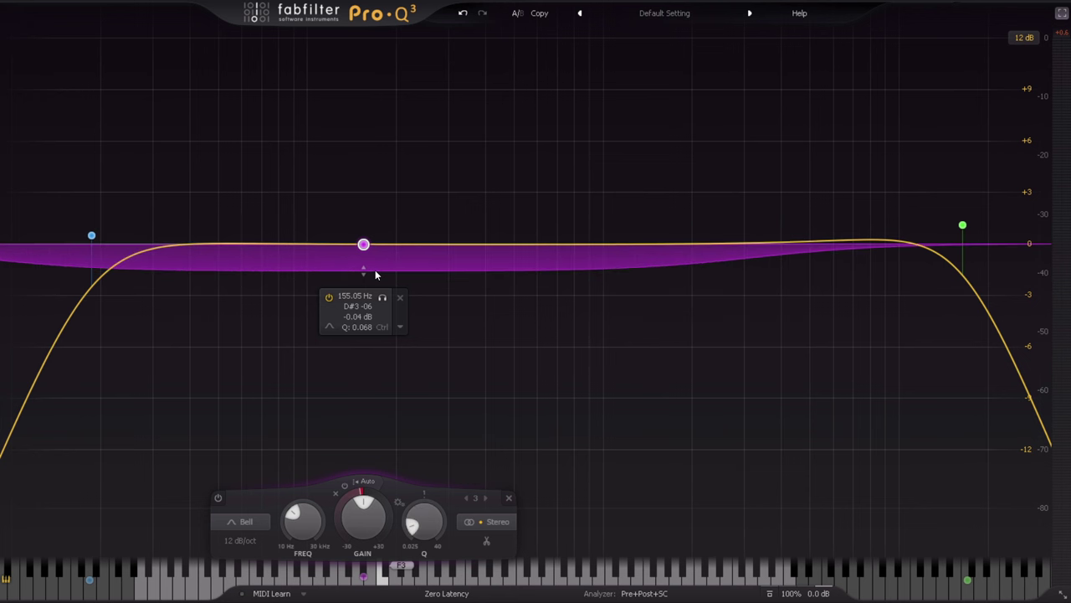
{"action": "scroll", "coordinate": [375, 275], "scroll_direction": "down", "scroll_amount": 4}
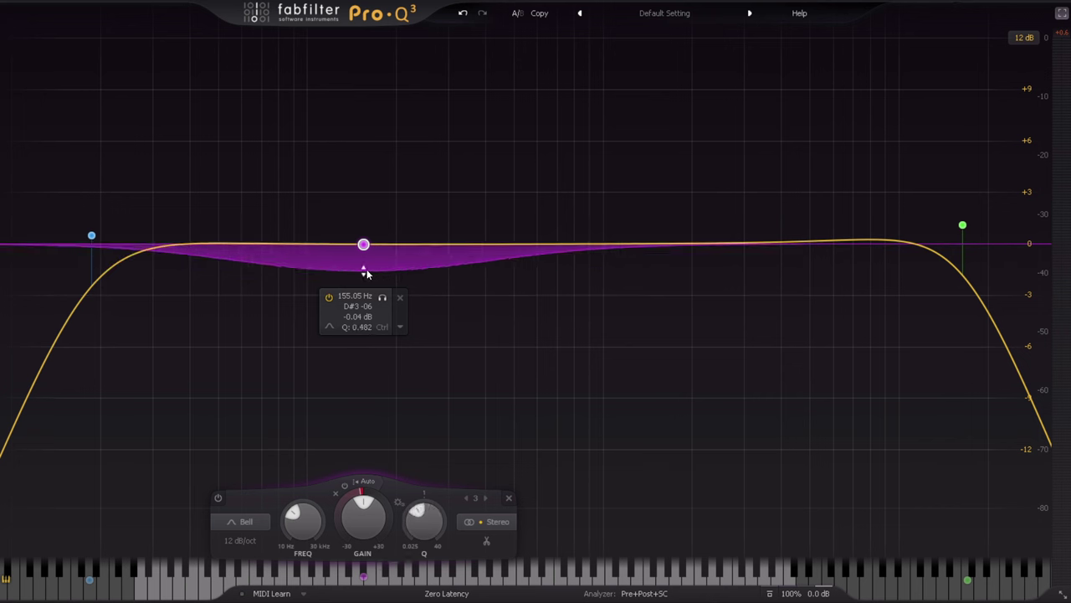
{"action": "left_click_drag", "start_coordinate": [366, 273], "coordinate": [367, 281]}
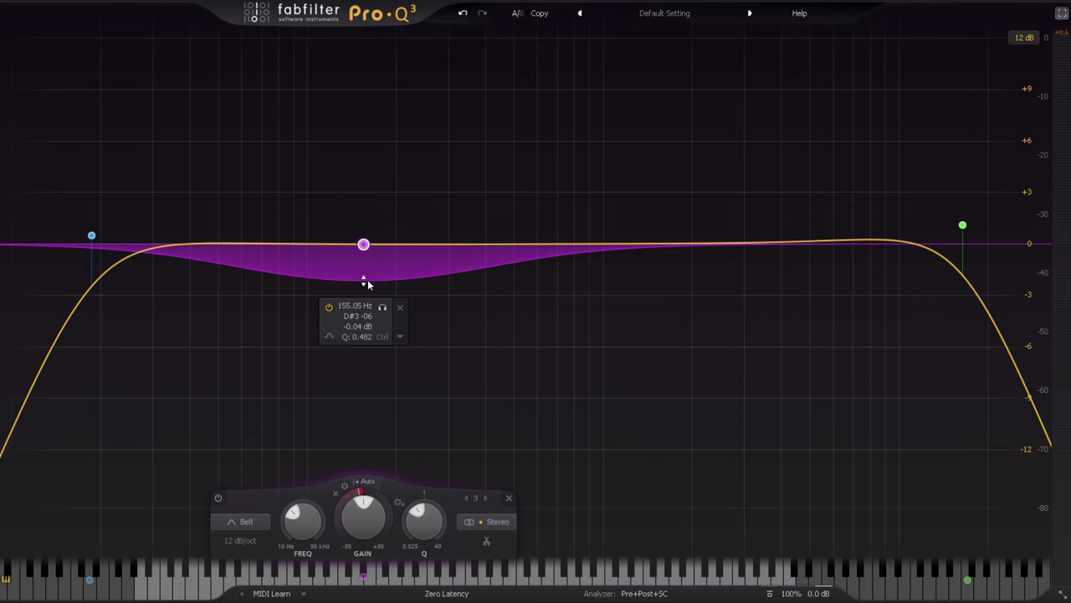
Step: With the song playing, move the dynamic Bell band to about 89 Hz at about 0 dB and narrow it to Q 2.496
{"action": "key", "text": "space"}
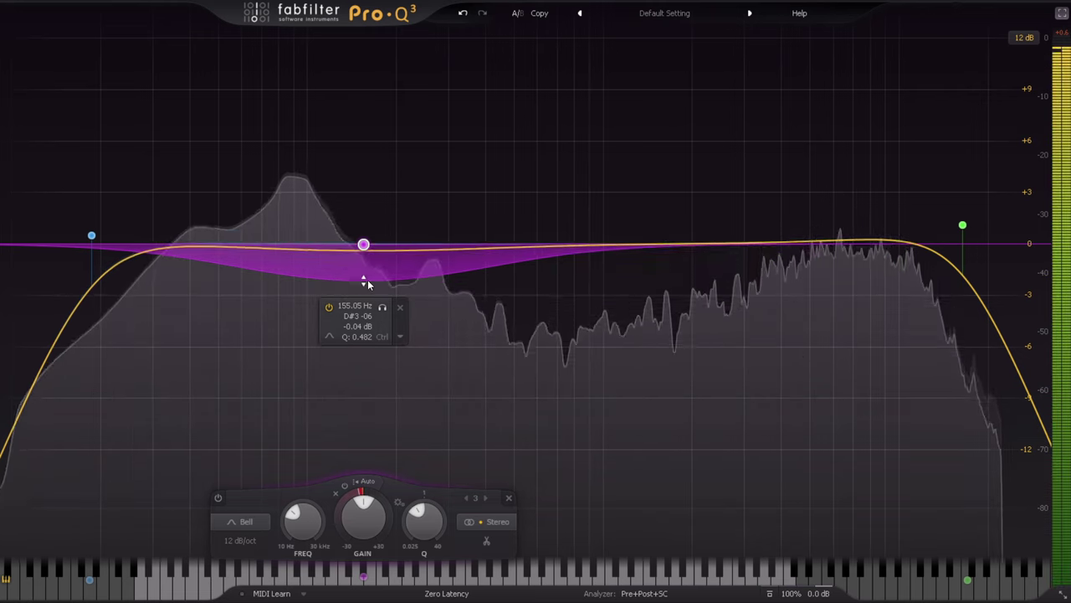
{"action": "left_click_drag", "start_coordinate": [363, 245], "coordinate": [292, 294]}
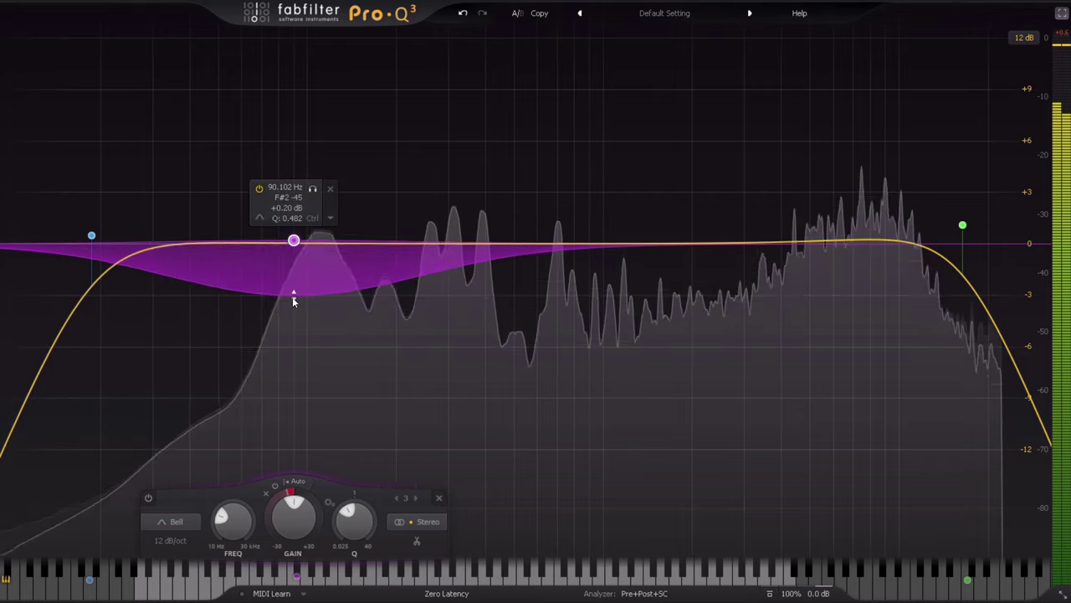
{"action": "scroll", "coordinate": [292, 295], "scroll_direction": "up", "scroll_amount": 10}
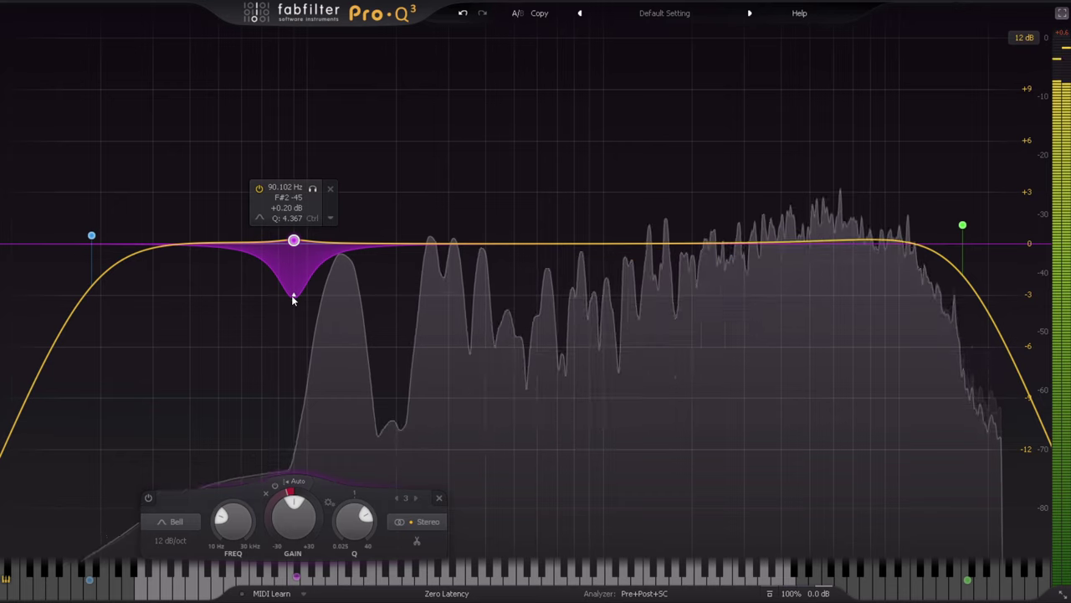
{"action": "scroll", "coordinate": [294, 245], "scroll_direction": "down", "scroll_amount": 1}
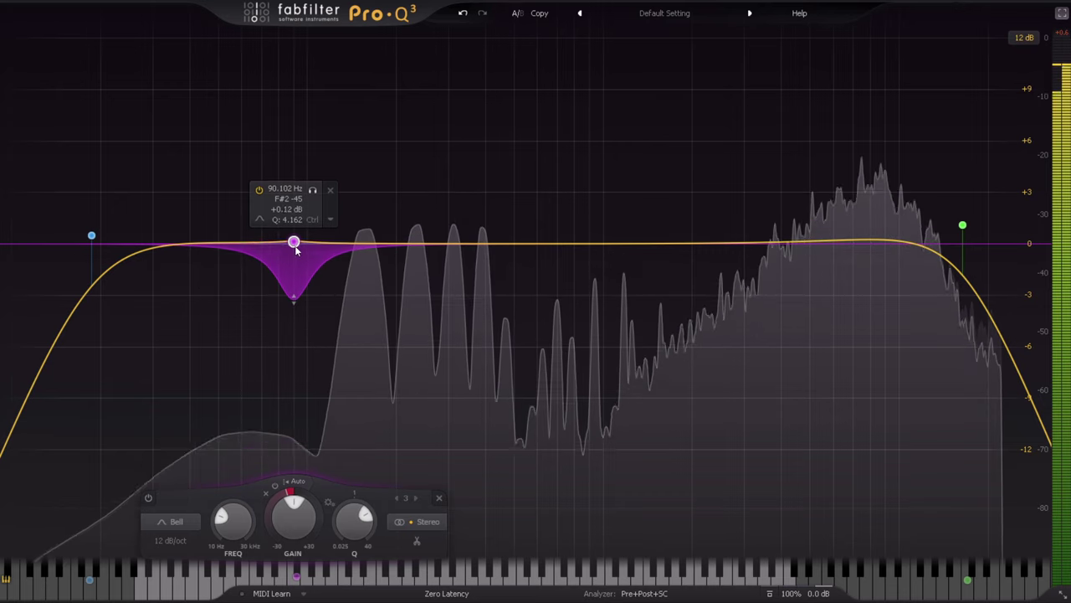
{"action": "scroll", "coordinate": [294, 248], "scroll_direction": "down", "scroll_amount": 10}
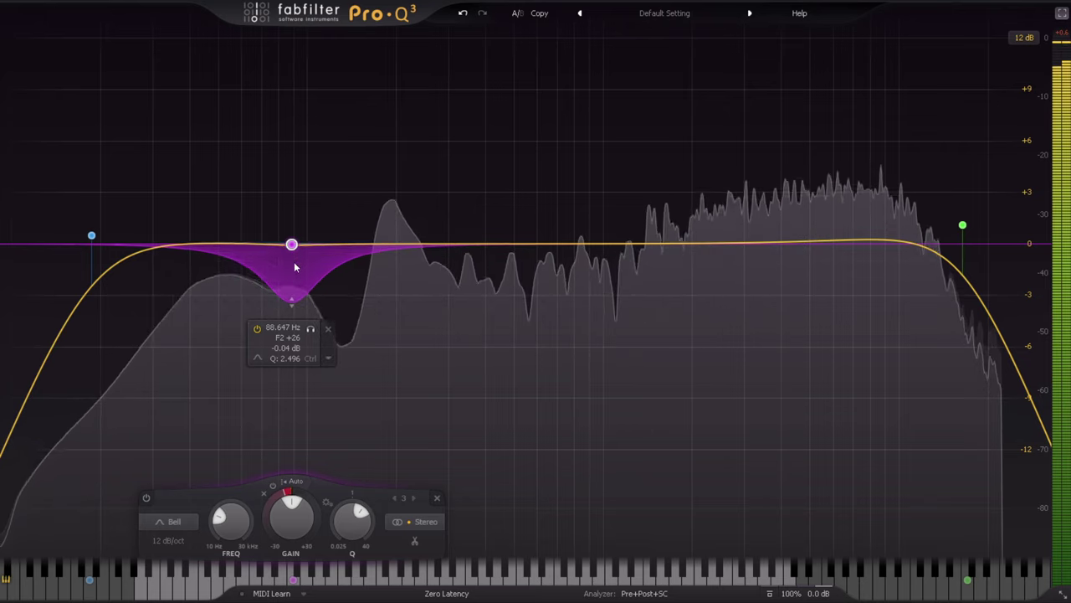
Step: Audition the dynamic Bell band in solo and move it up to about 2739 Hz
{"action": "left_click", "coordinate": [312, 330]}
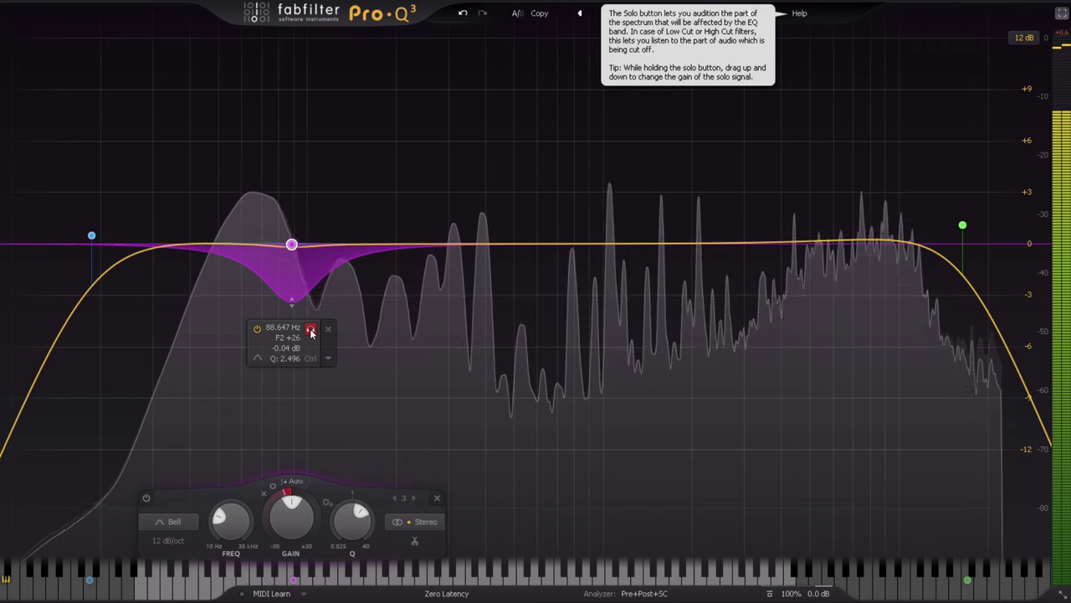
{"action": "left_click_drag", "start_coordinate": [312, 332], "coordinate": [749, 354]}
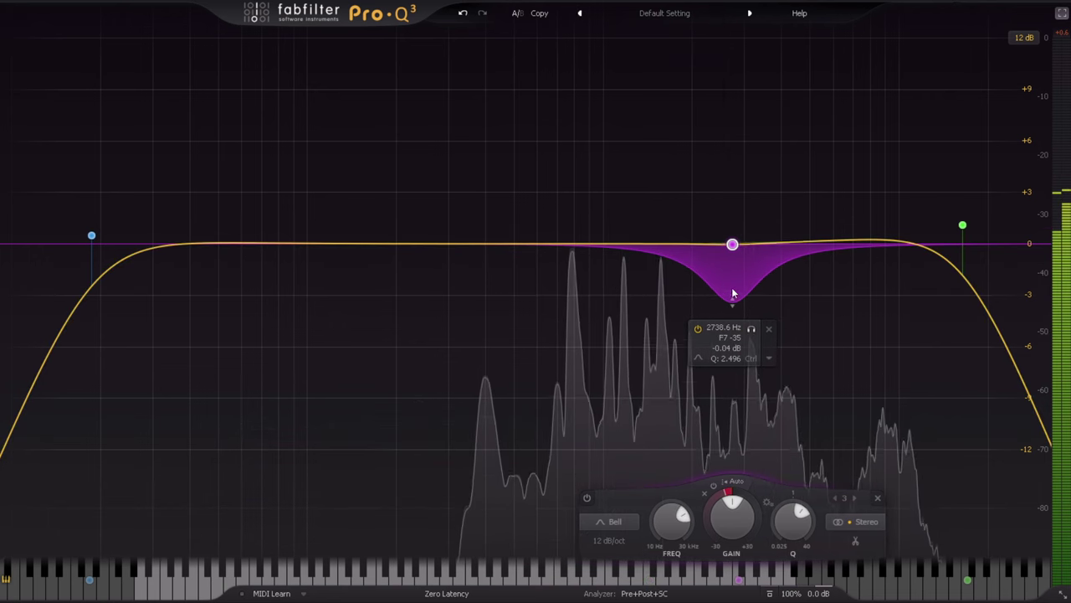
Step: Turn the Bell band's dynamic range into a boost of about 4.5 dB, widen it to Q 1.243, and audition it in solo
{"action": "left_click_drag", "start_coordinate": [732, 293], "coordinate": [741, 198]}
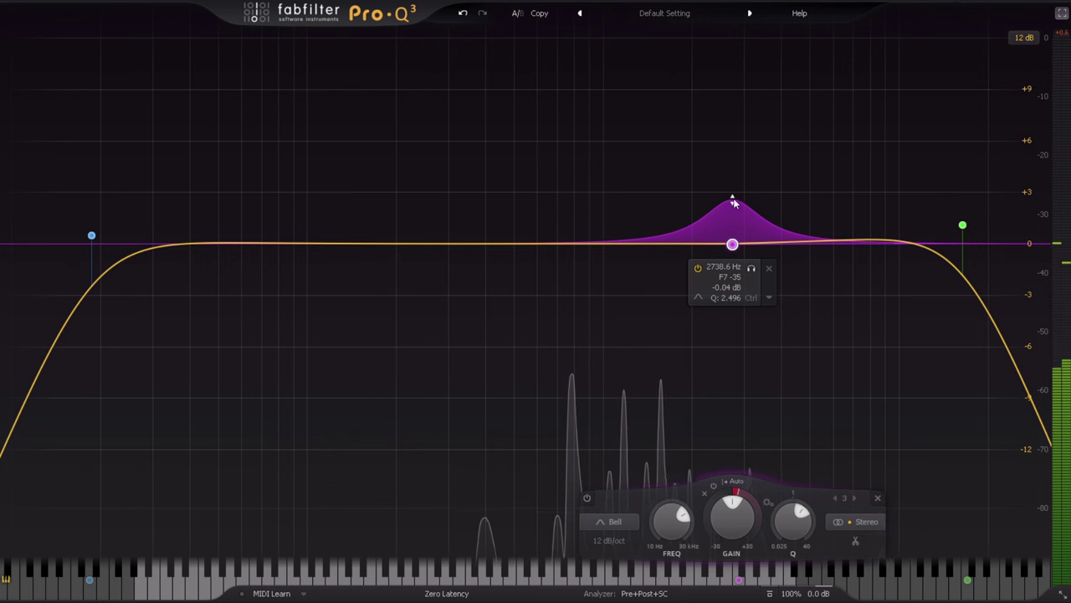
{"action": "left_click_drag", "start_coordinate": [734, 204], "coordinate": [737, 173]}
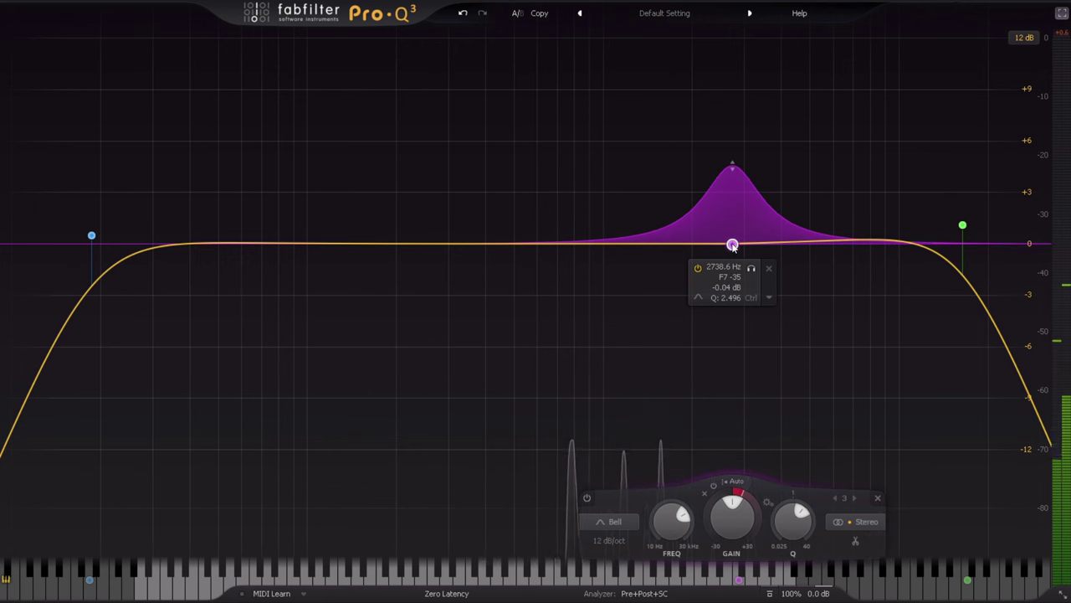
{"action": "scroll", "coordinate": [732, 245], "scroll_direction": "down", "scroll_amount": 4}
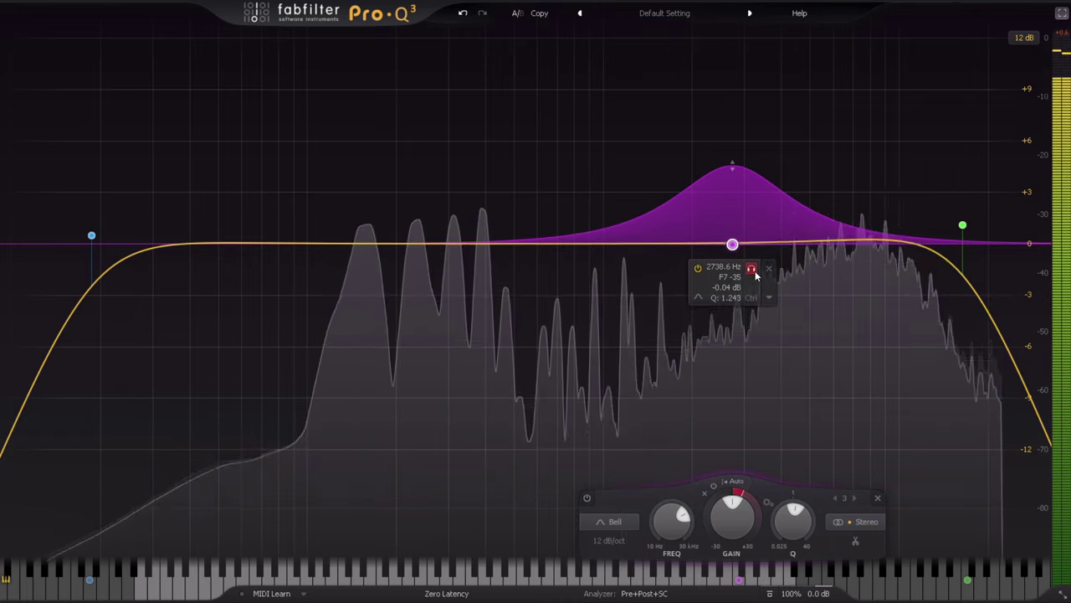
{"action": "left_click", "coordinate": [752, 269]}
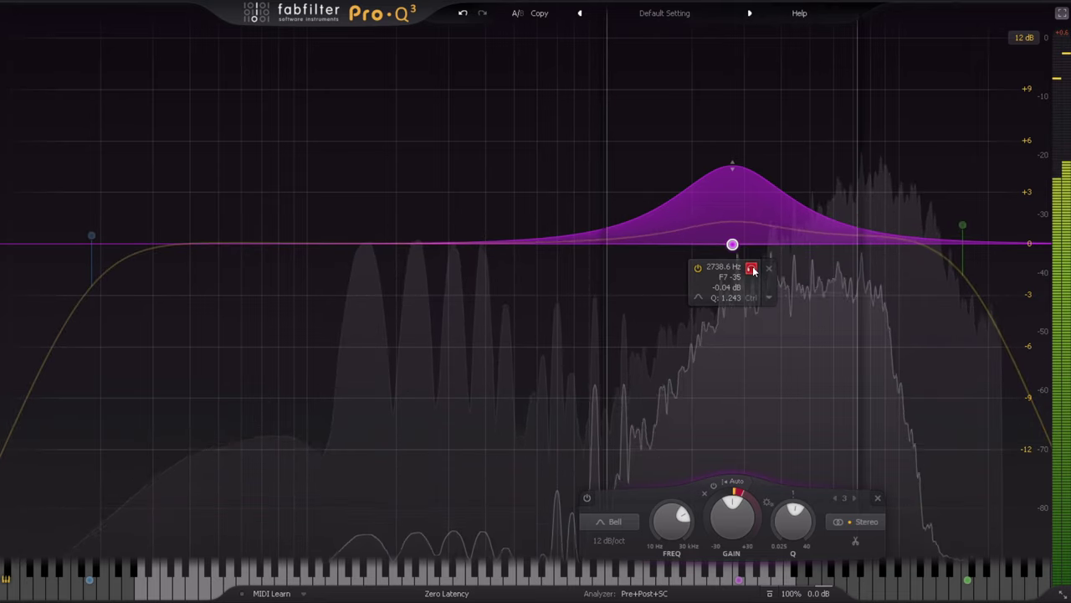
{"action": "left_click", "coordinate": [752, 269]}
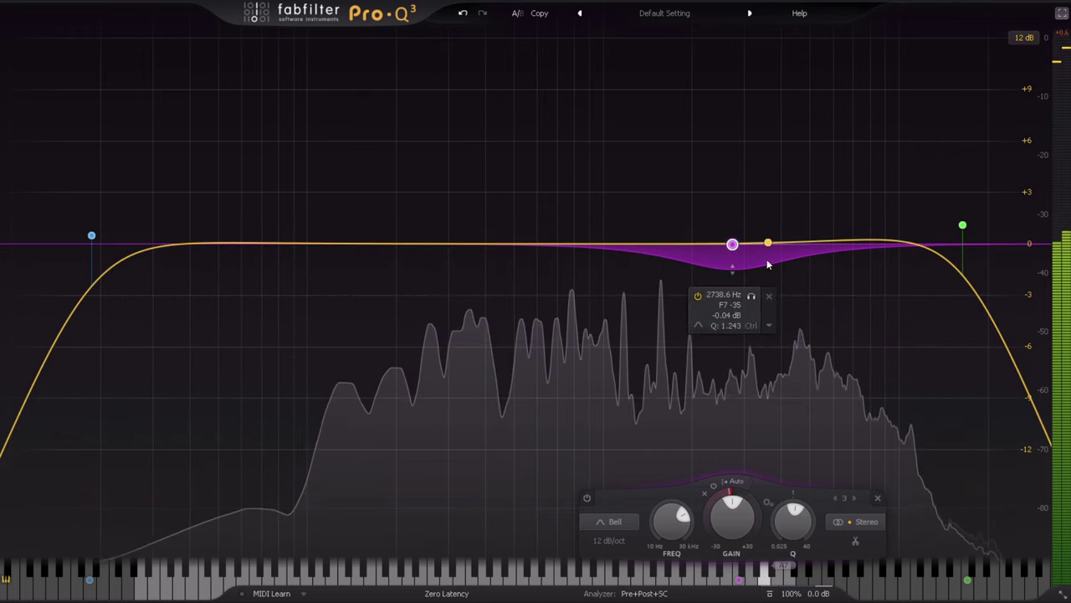
Step: Switch the Bell band's dynamic threshold from automatic to manual and set its dynamic range to a boost of about 3 dB
{"action": "mouse_move", "coordinate": [724, 480]}
{"action": "mouse_move", "coordinate": [776, 505]}
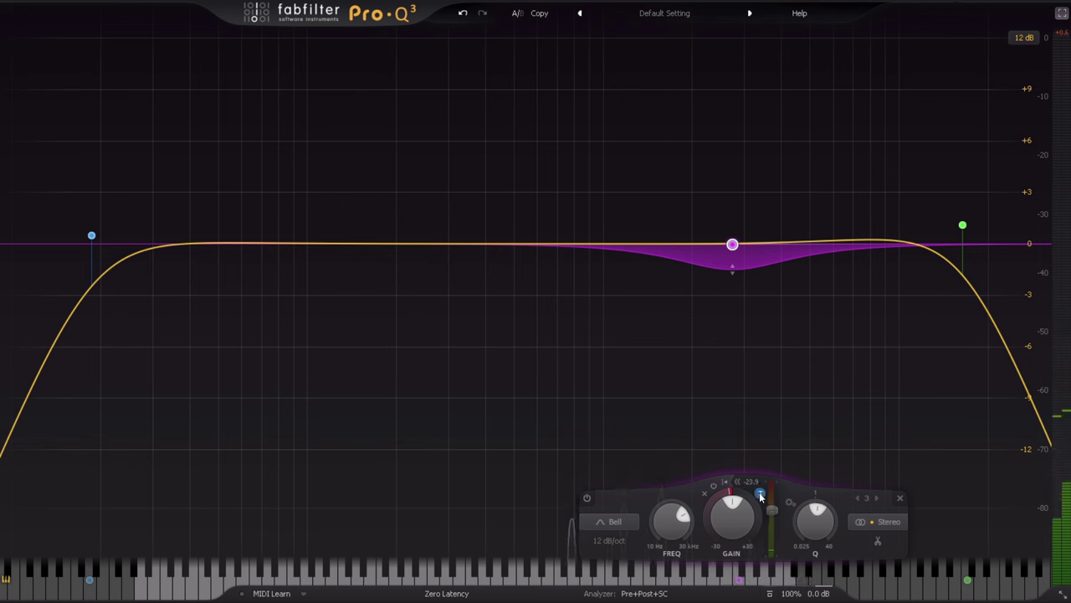
{"action": "mouse_move", "coordinate": [775, 531]}
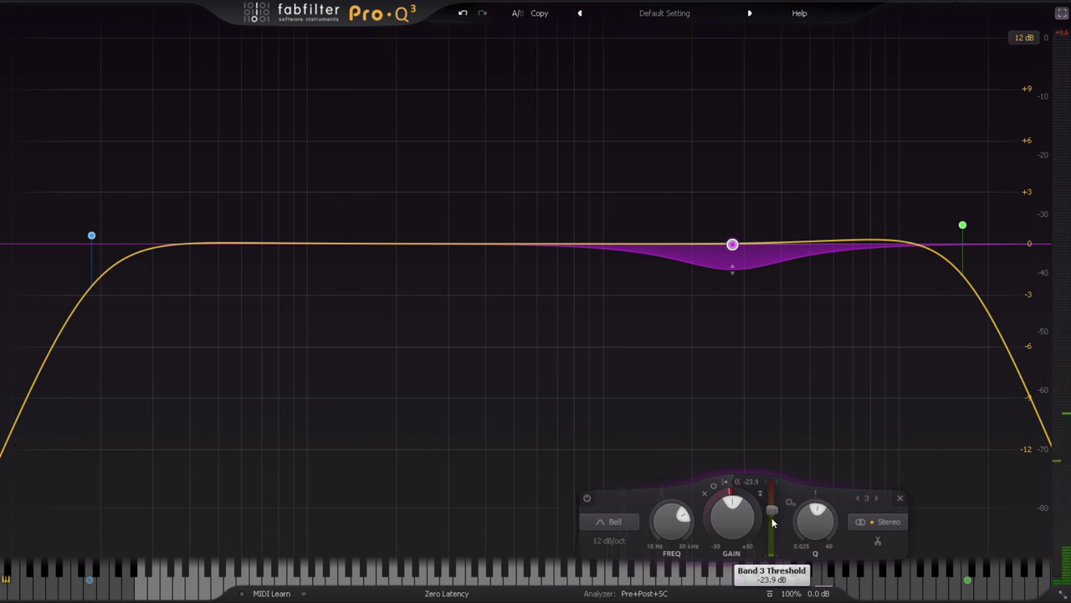
{"action": "mouse_move", "coordinate": [733, 244]}
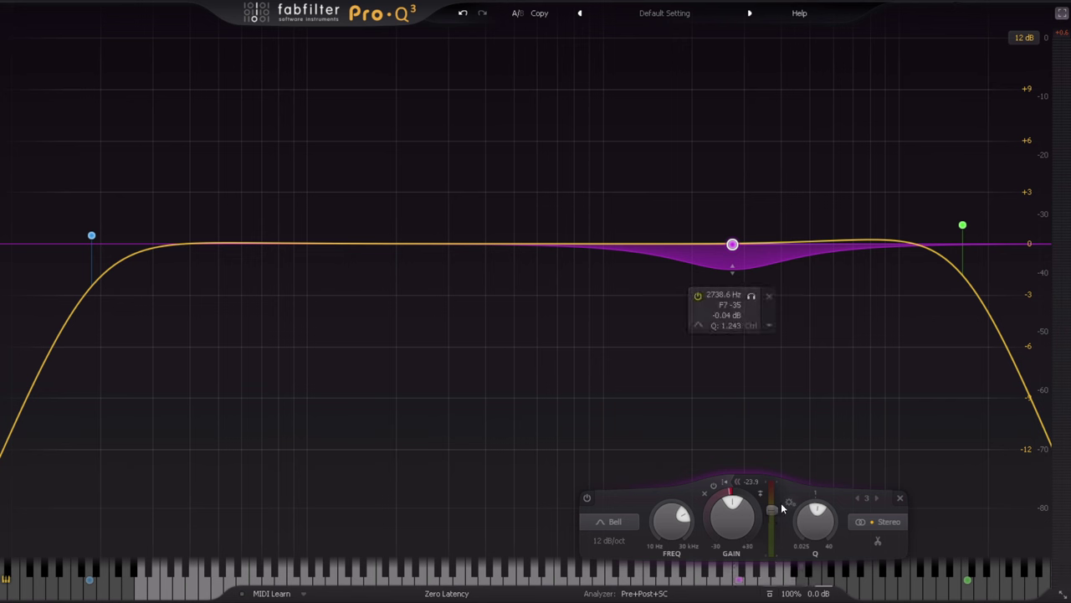
{"action": "left_click_drag", "start_coordinate": [733, 272], "coordinate": [733, 193]}
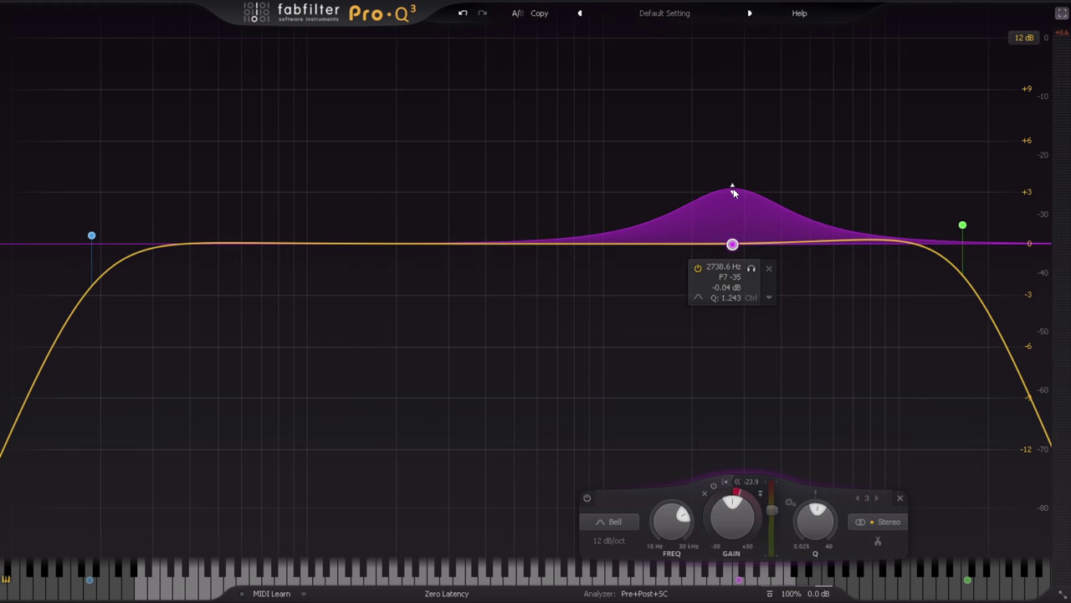
Step: Close the full-screen Pro-Q 3 on the Master channel and open the FabFilter Pro-Q 3 on the 808 group
{"action": "left_click", "coordinate": [1063, 14]}
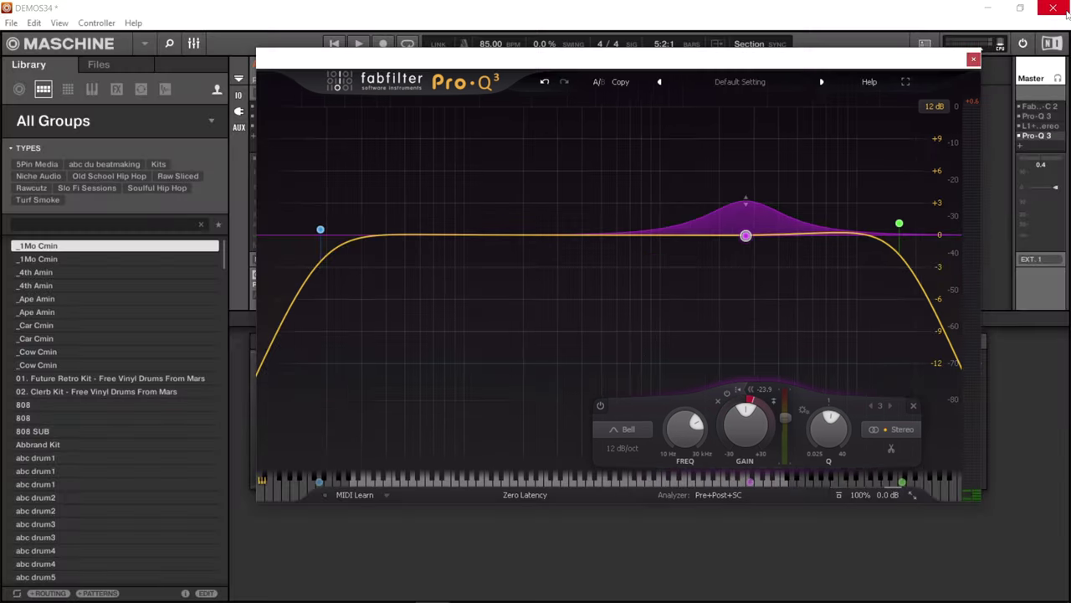
{"action": "left_click", "coordinate": [974, 60]}
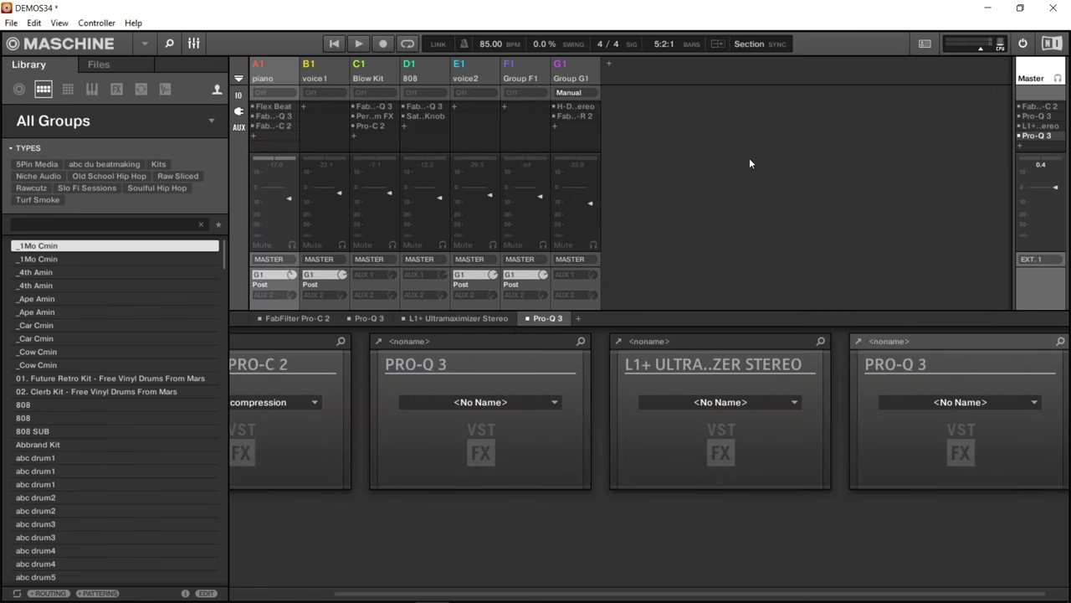
{"action": "left_click", "coordinate": [417, 77]}
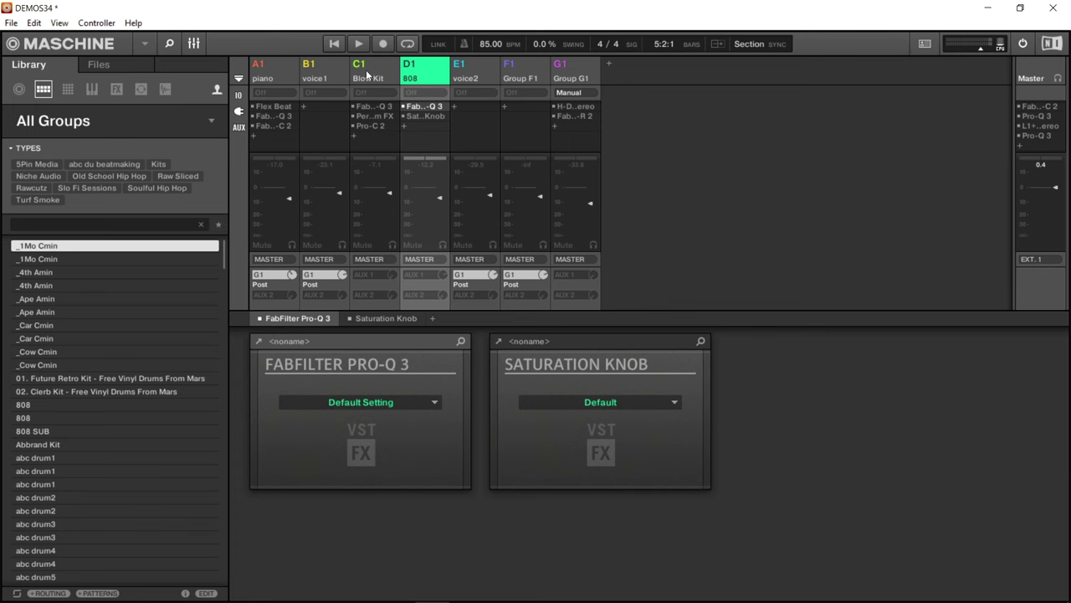
{"action": "left_click", "coordinate": [259, 341]}
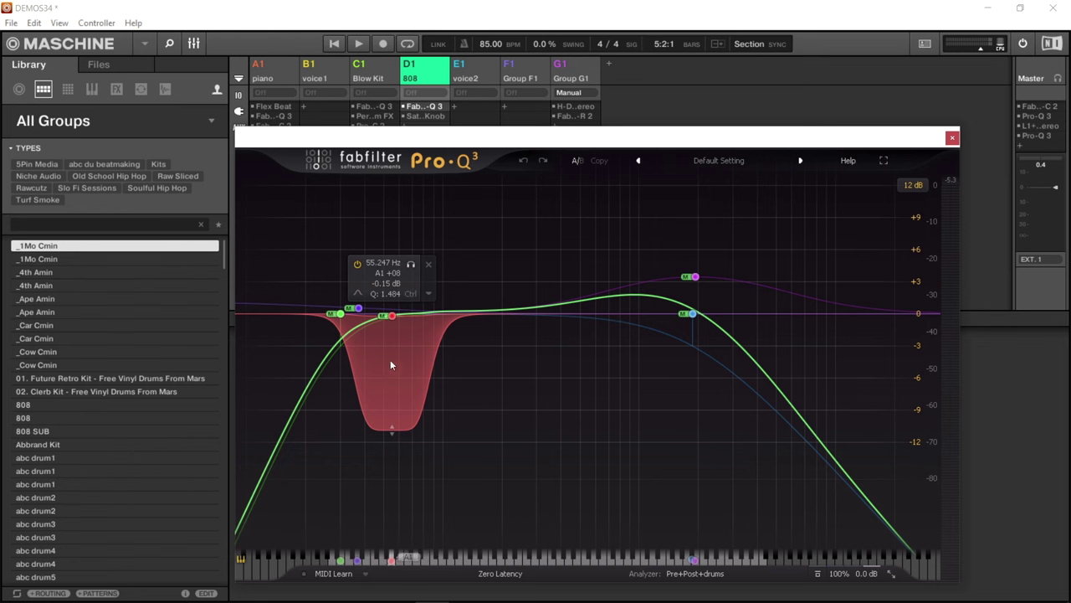
Step: Play only the Blow Kit and 808 groups and reopen the 808 group's FabFilter Pro-Q 3
{"action": "left_click", "coordinate": [371, 67]}
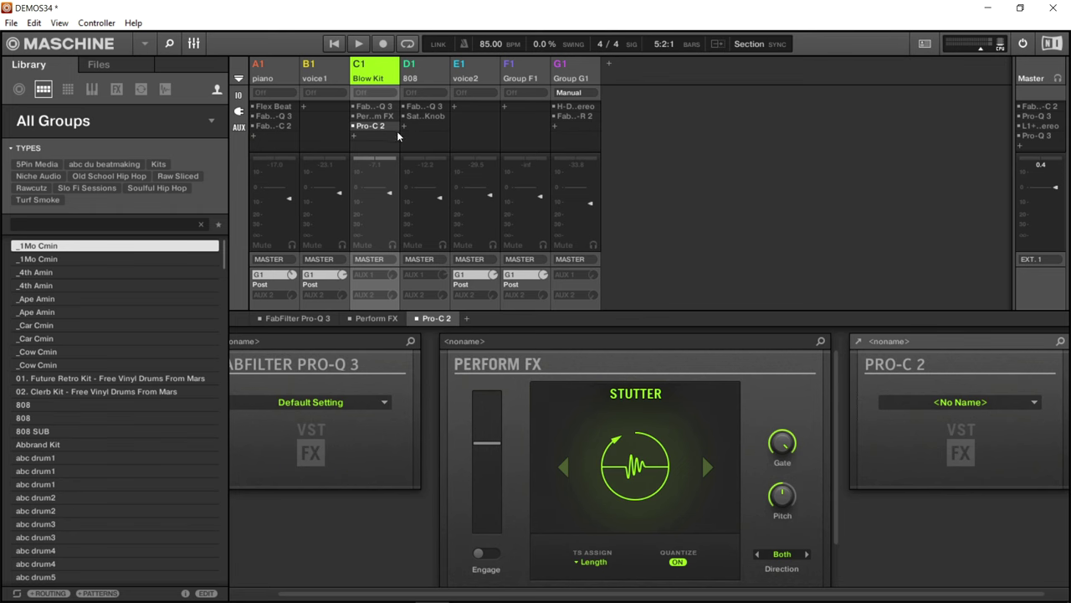
{"action": "left_click", "coordinate": [381, 73]}
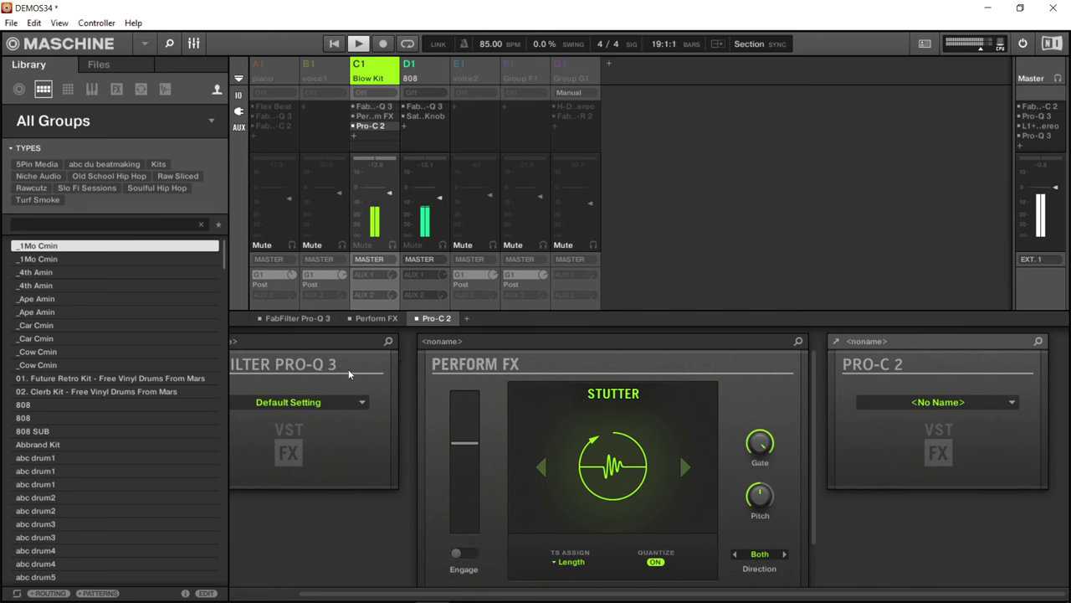
{"action": "left_click", "coordinate": [408, 106]}
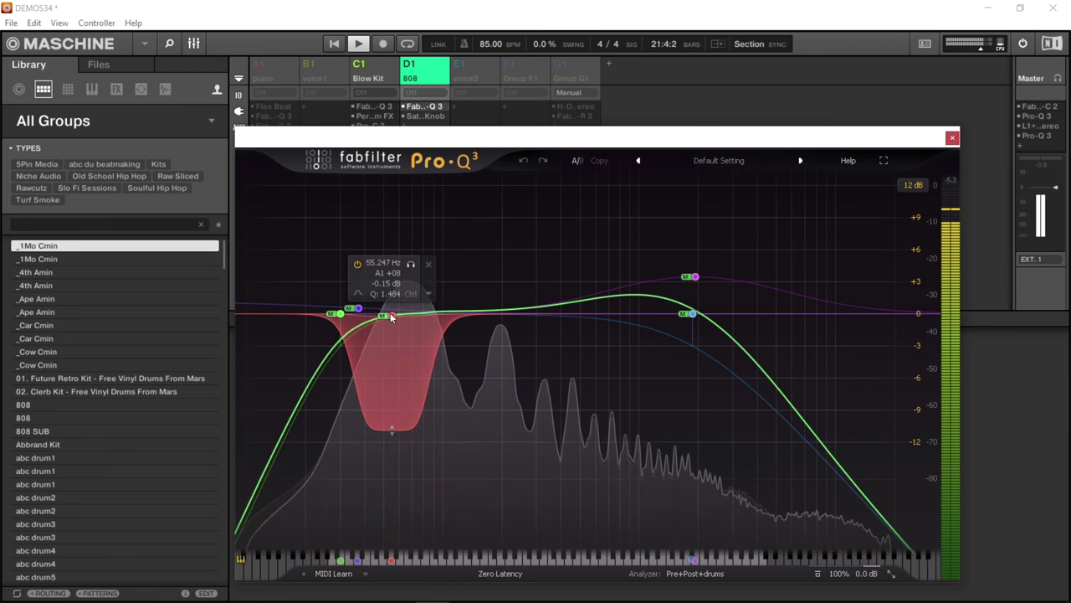
Step: Move the 808's red dynamic Bell band to about 58 Hz while the drums and bass play
{"action": "left_click_drag", "start_coordinate": [391, 316], "coordinate": [400, 318]}
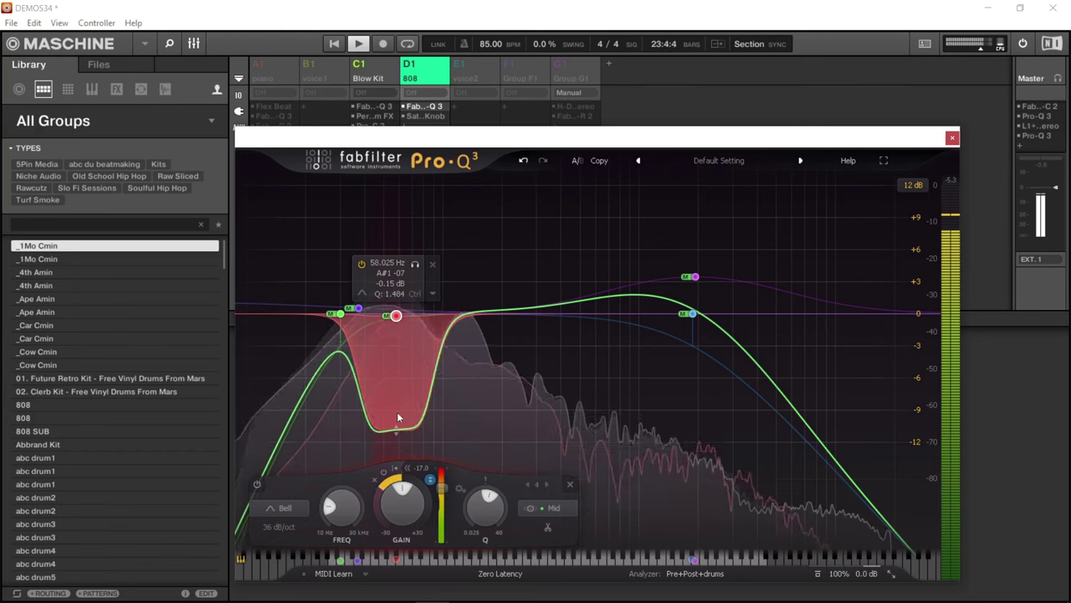
{"action": "mouse_move", "coordinate": [432, 499]}
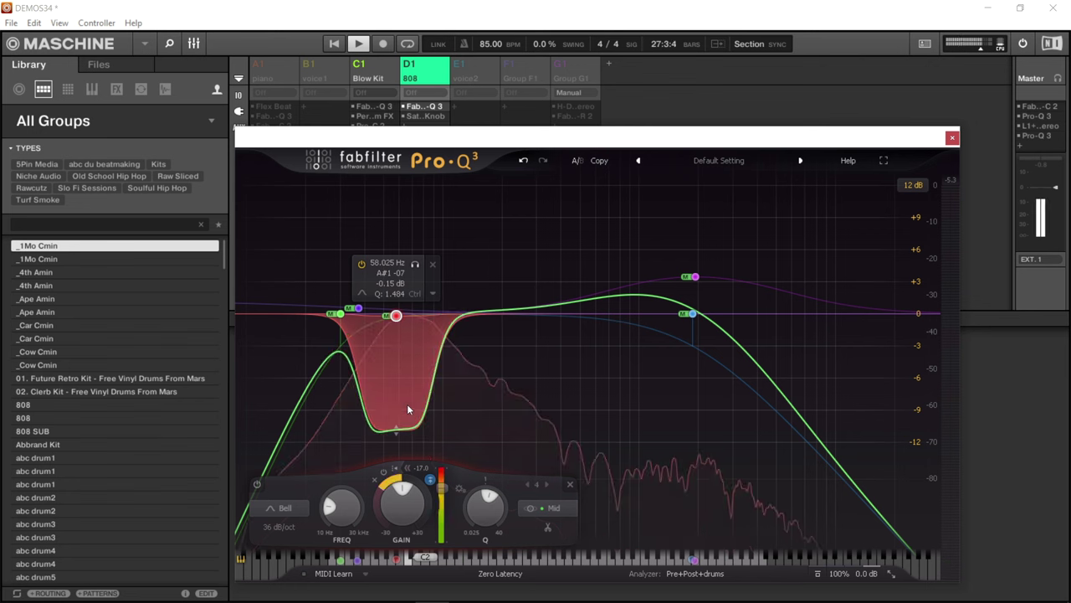
Step: Examine the side chain and external spectrum sources in the 808 EQ's analyzer settings, and stop playback
{"action": "left_click", "coordinate": [713, 574]}
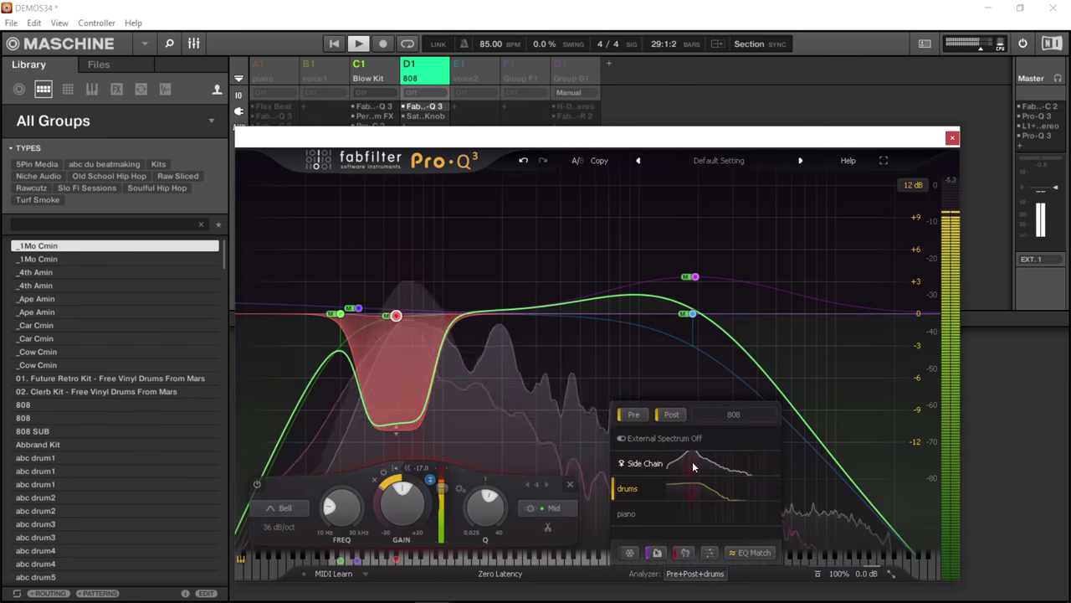
{"action": "mouse_move", "coordinate": [691, 459]}
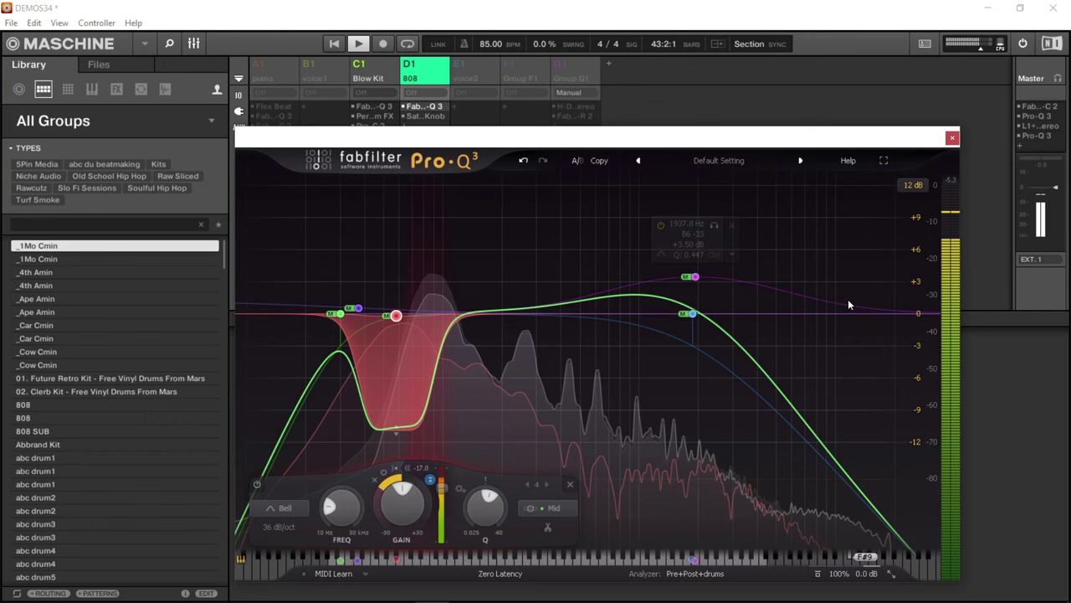
{"action": "key", "text": "space"}
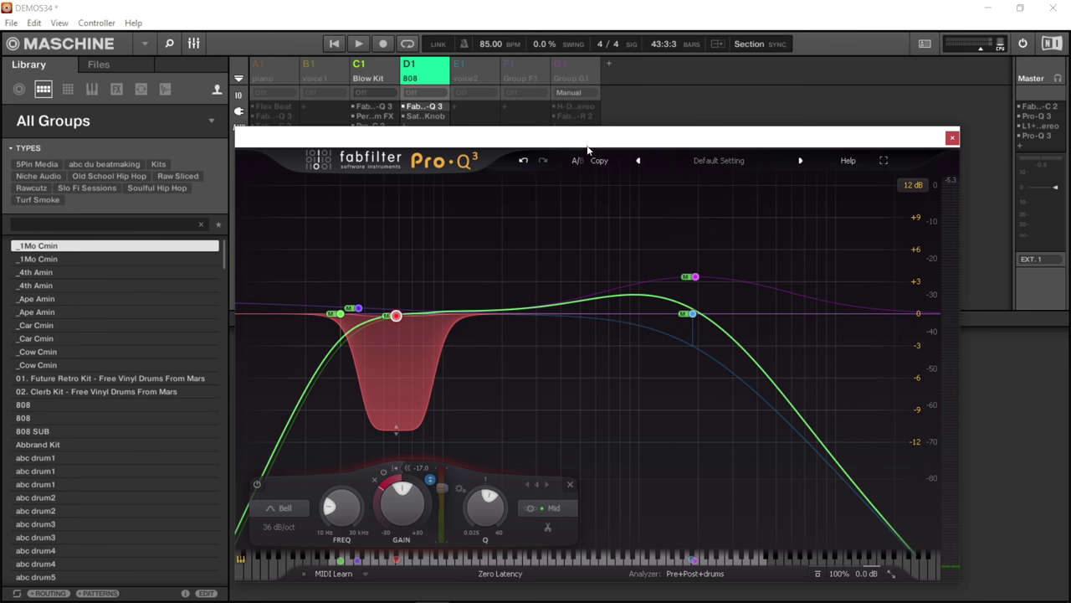
Step: Close the 808 group's FabFilter Pro-Q 3 and select the voice1 group
{"action": "mouse_move", "coordinate": [730, 240]}
{"action": "mouse_move", "coordinate": [397, 325]}
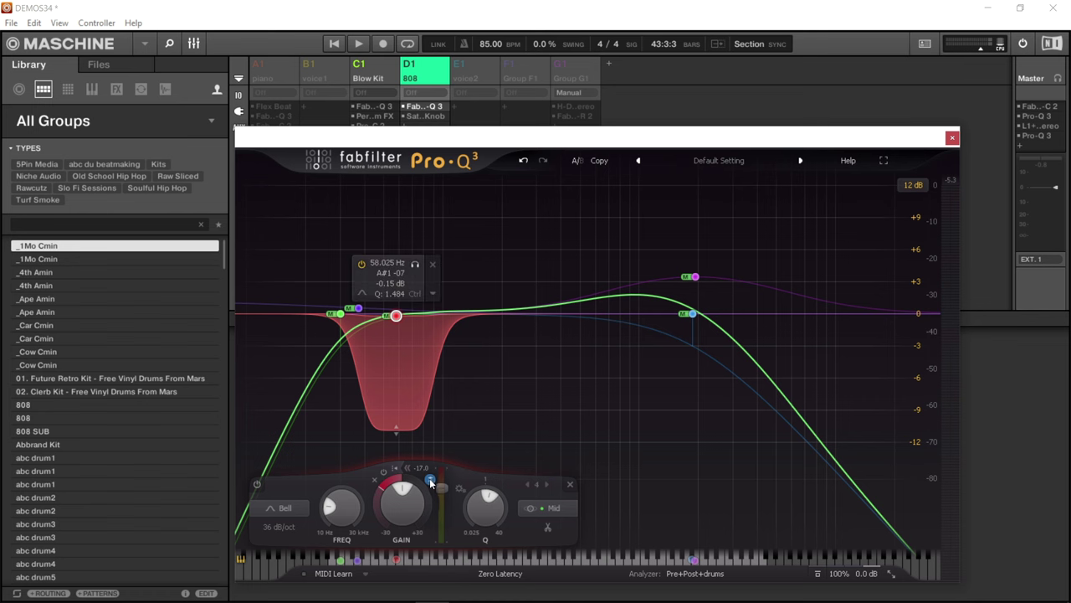
{"action": "left_click", "coordinate": [952, 137]}
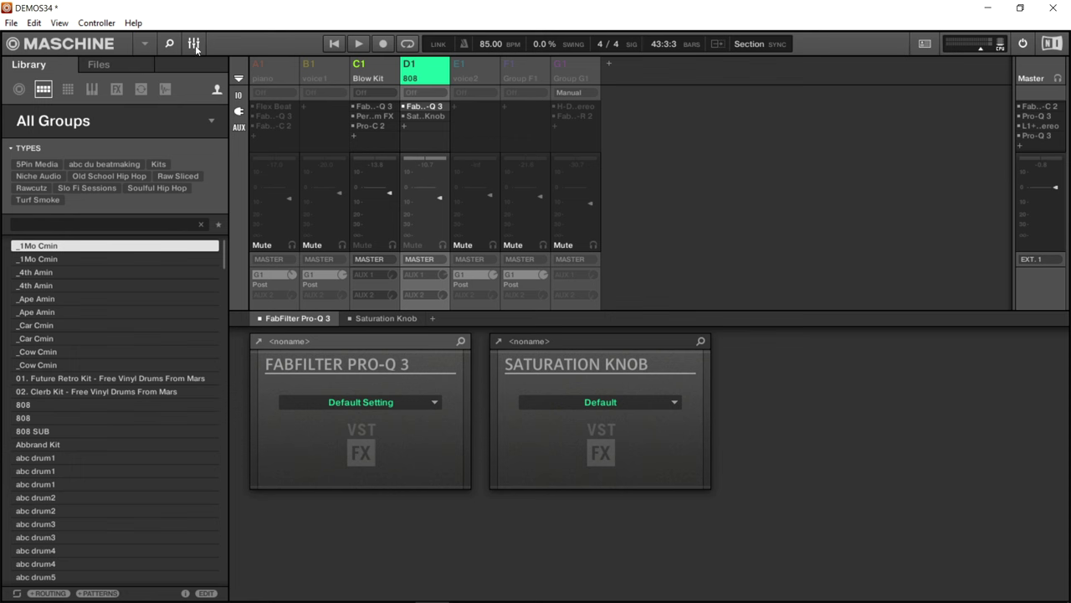
{"action": "left_click", "coordinate": [309, 63]}
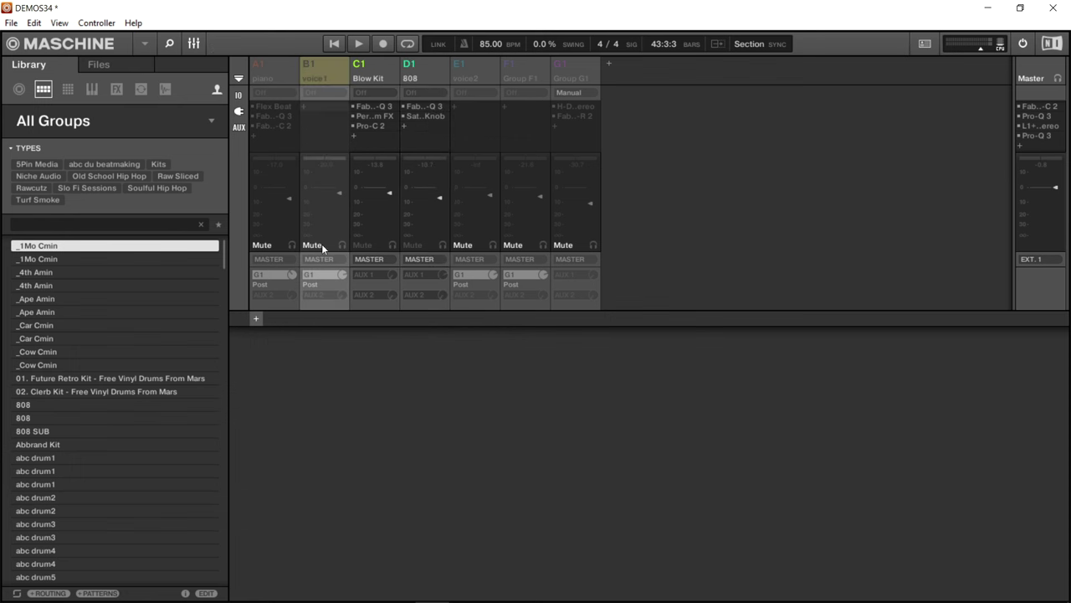
Step: Unmute the piano, voice1, voice2, Group F1 and Group G1 groups
{"action": "left_click", "coordinate": [258, 246]}
{"action": "left_click", "coordinate": [319, 246]}
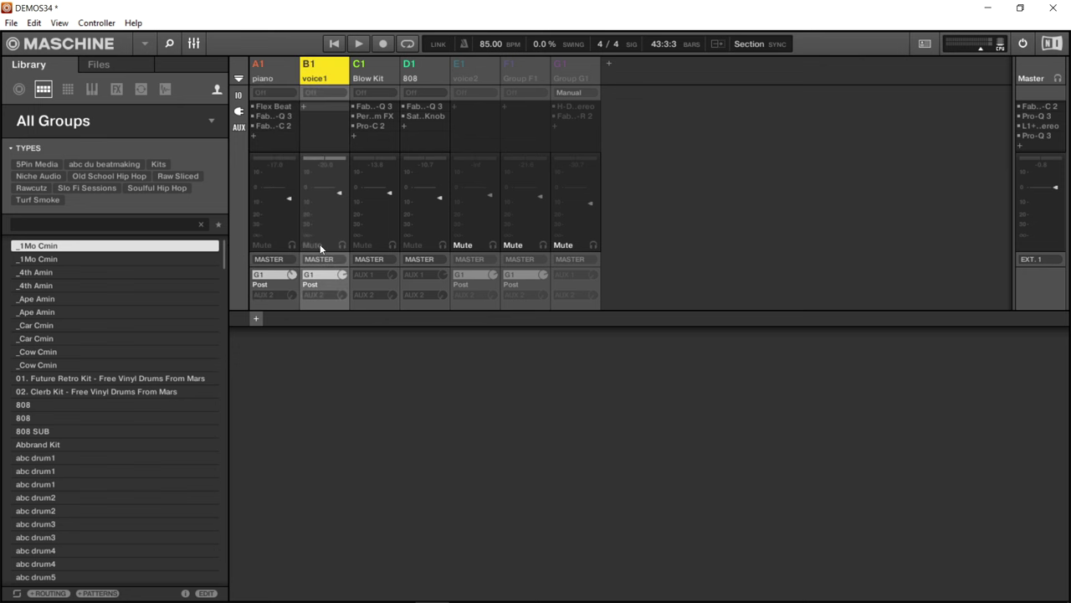
{"action": "left_click", "coordinate": [463, 246]}
{"action": "left_click", "coordinate": [513, 244]}
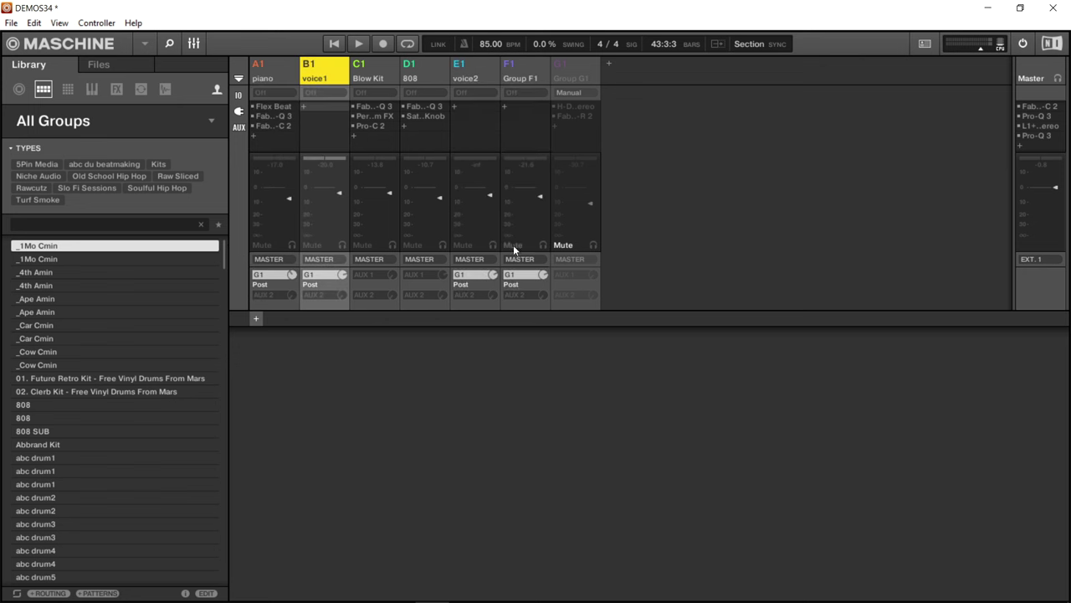
{"action": "left_click", "coordinate": [563, 245]}
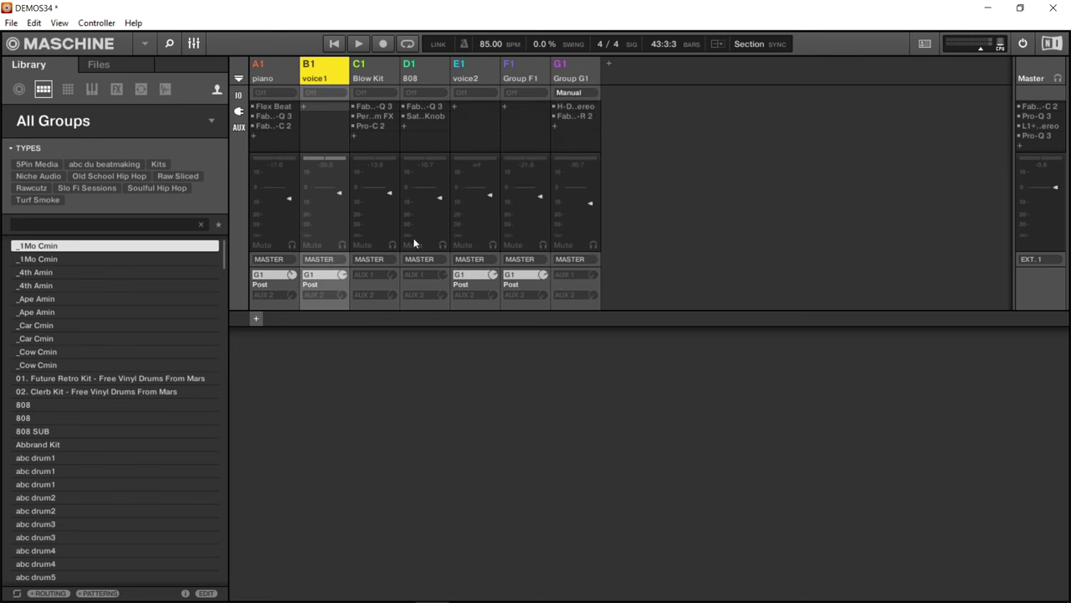
Step: Leave the mixer for the scene and pattern grid view, and show the voice1 group's sound-level plug-ins
{"action": "left_click", "coordinate": [195, 45]}
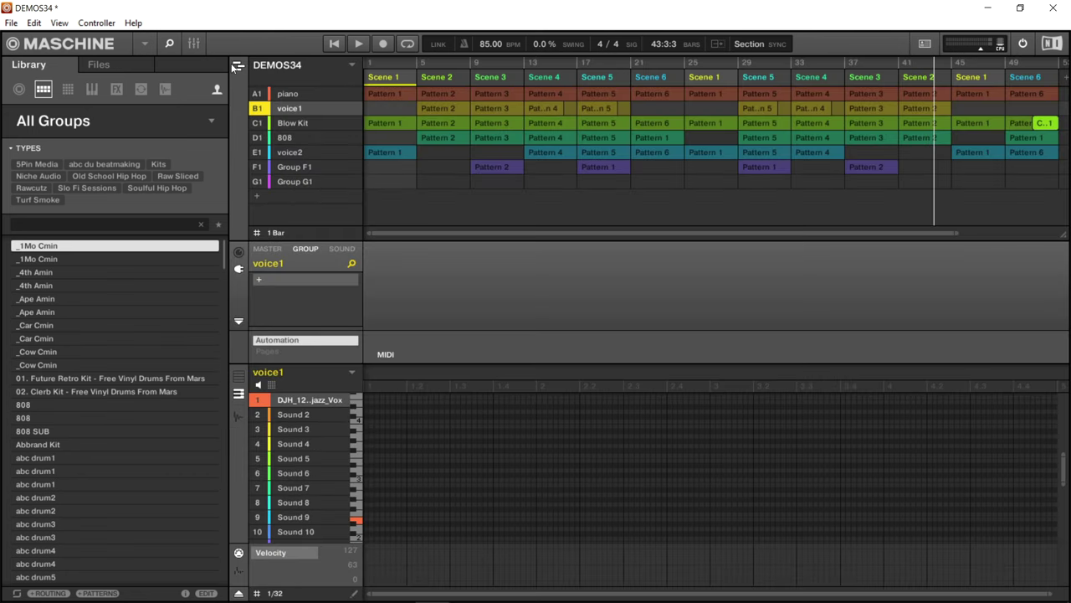
{"action": "left_click", "coordinate": [237, 65]}
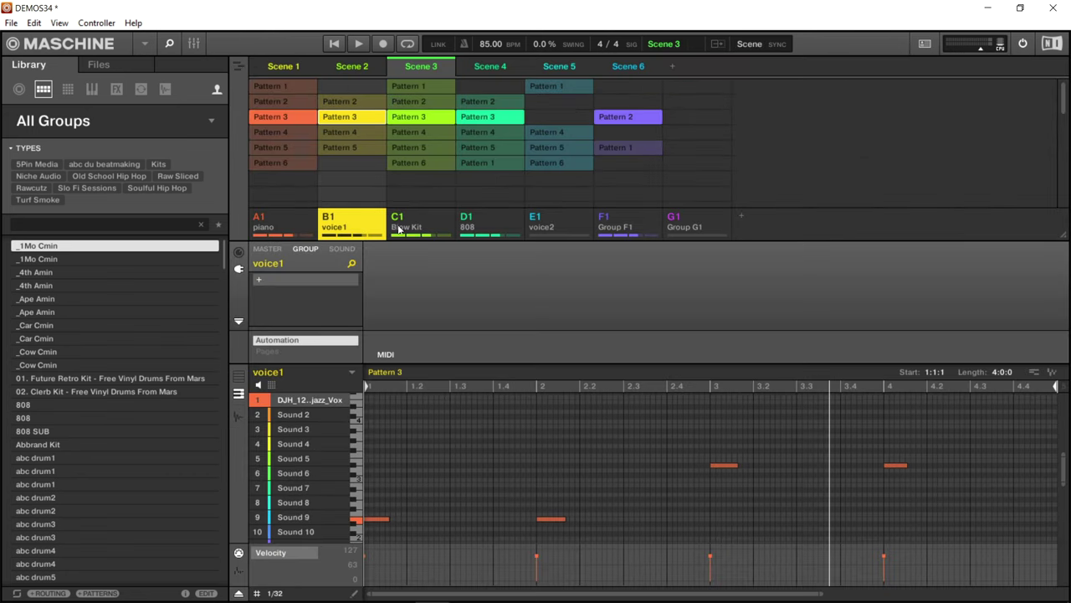
{"action": "left_click", "coordinate": [340, 249]}
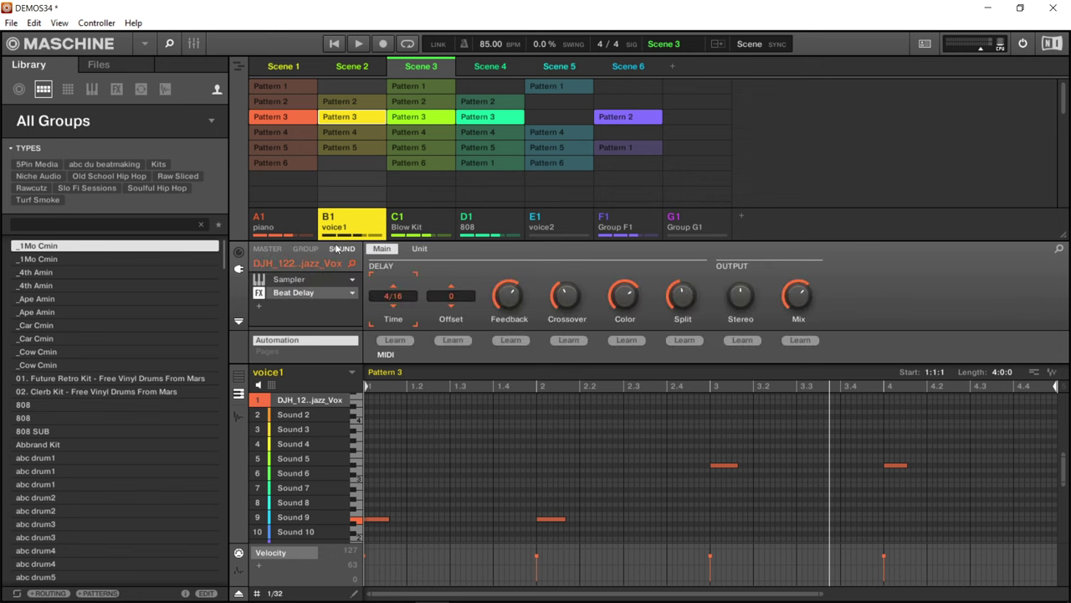
Step: Examine the available side-chain input sources for the 808 group's FabFilter Pro-Q 3
{"action": "left_click", "coordinate": [482, 226]}
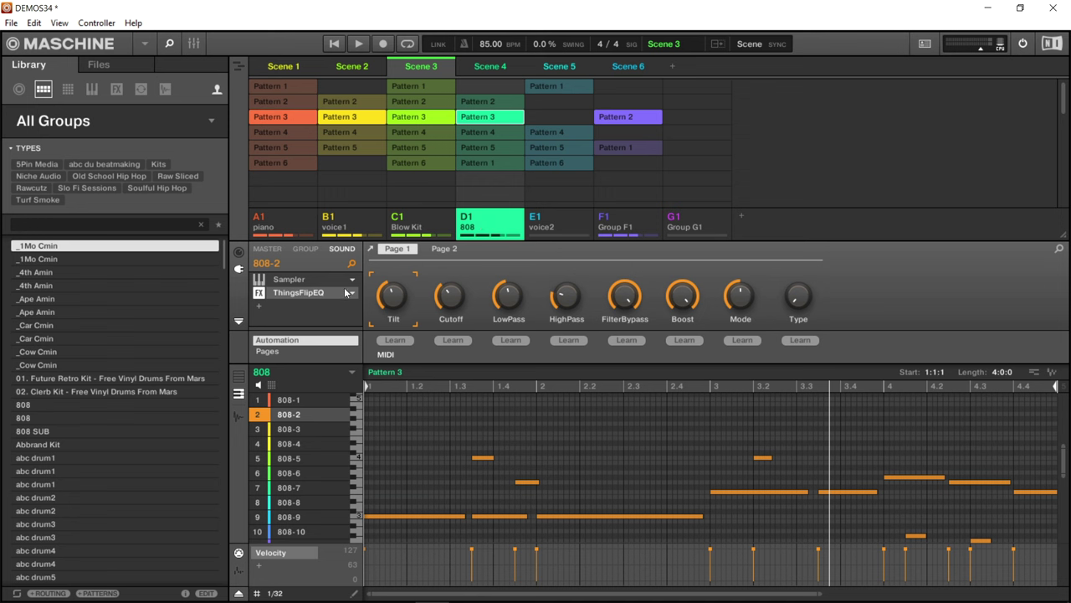
{"action": "left_click", "coordinate": [299, 250]}
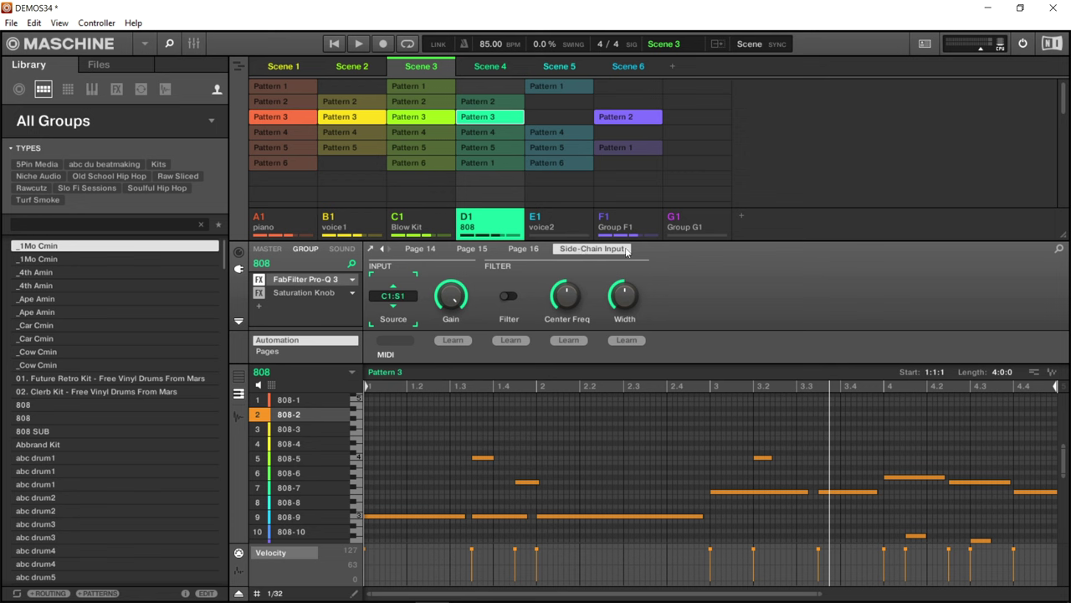
{"action": "left_click", "coordinate": [391, 297]}
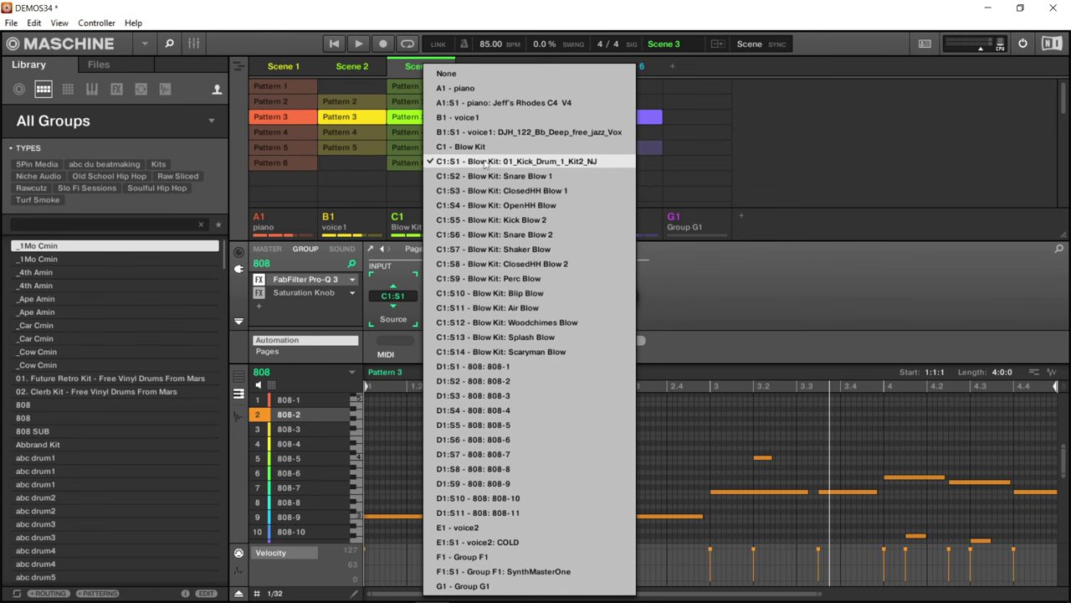
{"action": "left_click", "coordinate": [403, 270]}
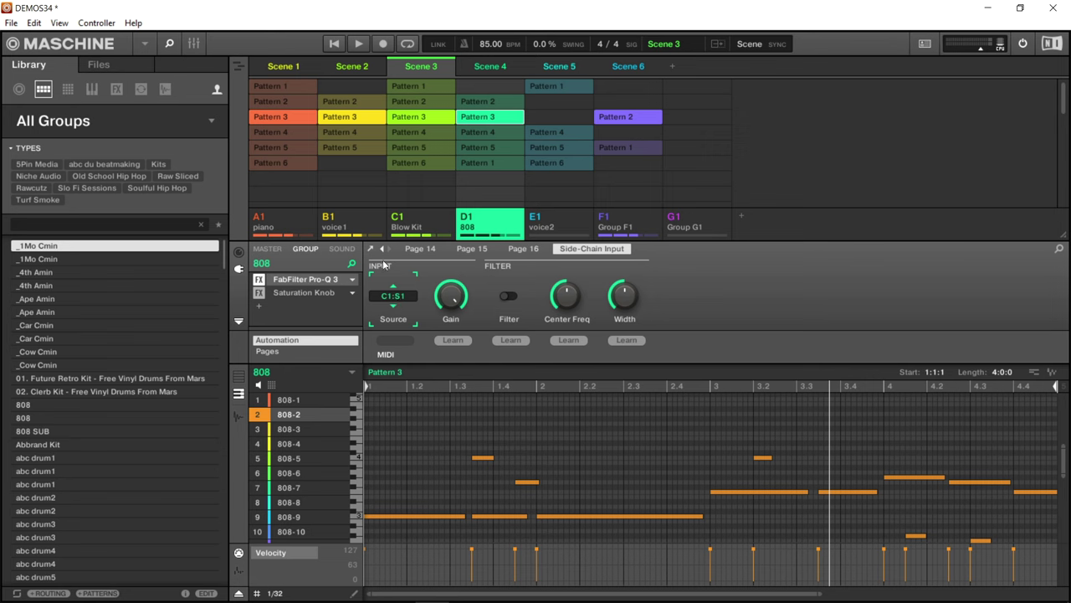
Step: Review the 808 group's Pro-Q 3 bands in the plug-in window and close it
{"action": "left_click", "coordinate": [373, 250]}
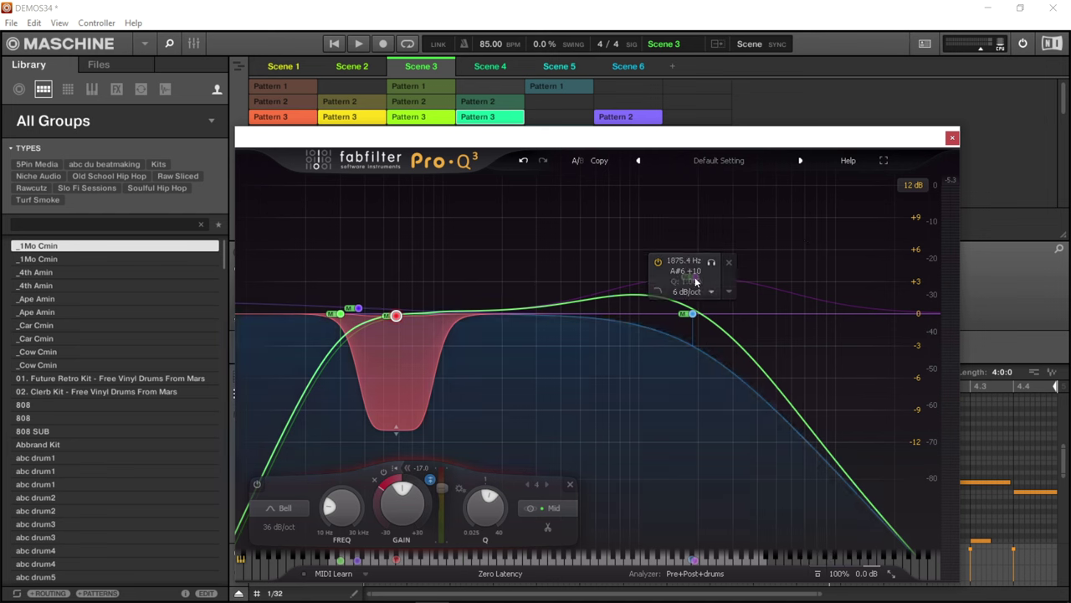
{"action": "left_click", "coordinate": [709, 343]}
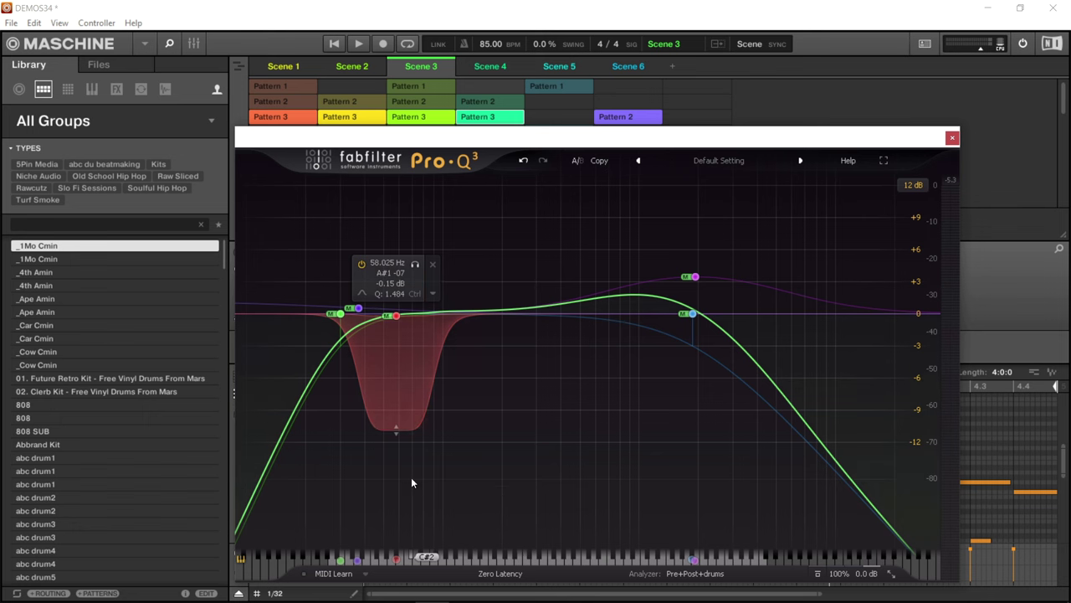
{"action": "left_click", "coordinate": [952, 137]}
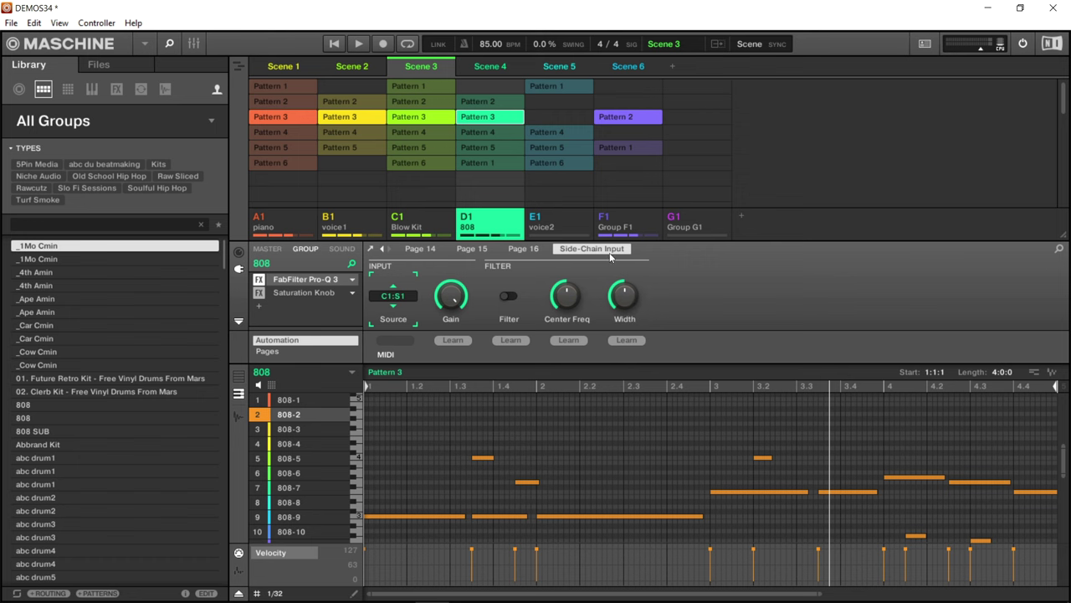
Step: Open the last Pro-Q 3 on the master and move its magenta dynamic Bell to about 4473 Hz
{"action": "left_click", "coordinate": [267, 249]}
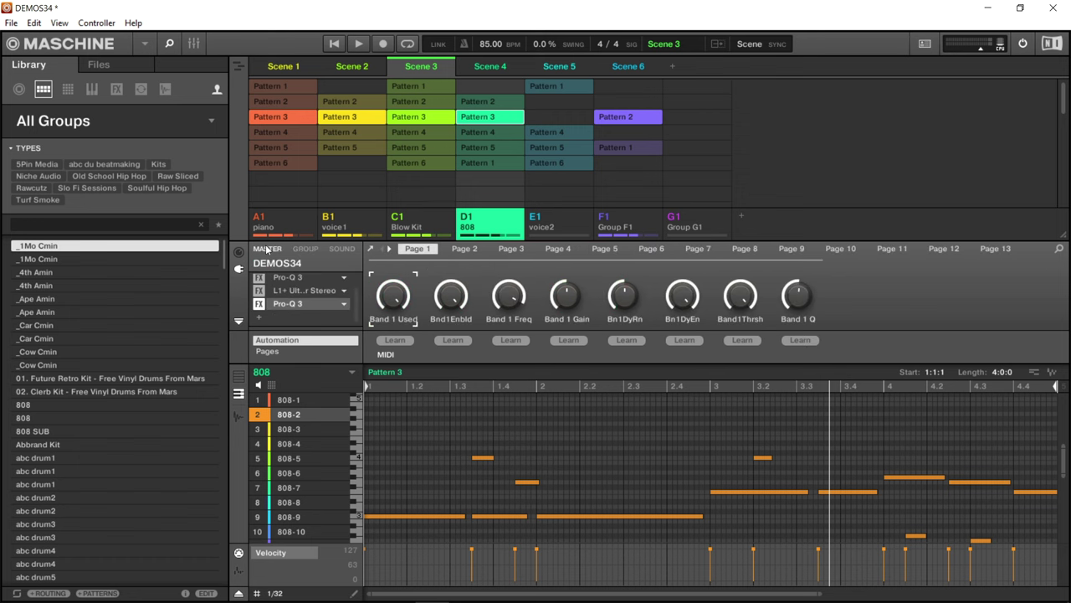
{"action": "left_click", "coordinate": [314, 305]}
{"action": "mouse_move", "coordinate": [744, 237]}
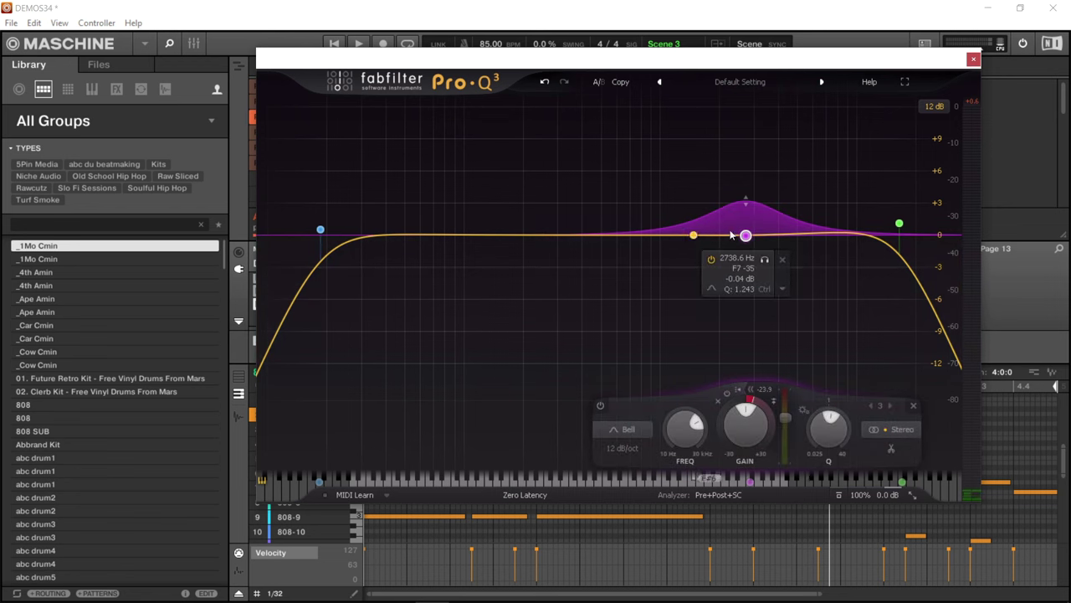
{"action": "left_click_drag", "start_coordinate": [746, 235], "coordinate": [787, 235]}
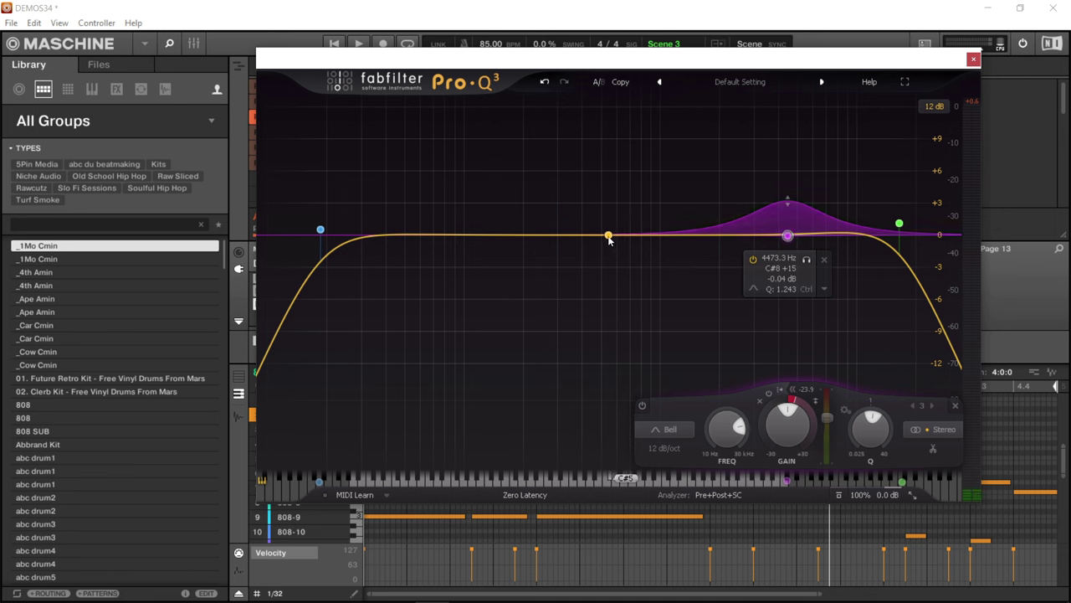
Step: Add a band to the master EQ as a High Shelf at about 967 Hz with about +2.74 dB gain
{"action": "left_click", "coordinate": [652, 235]}
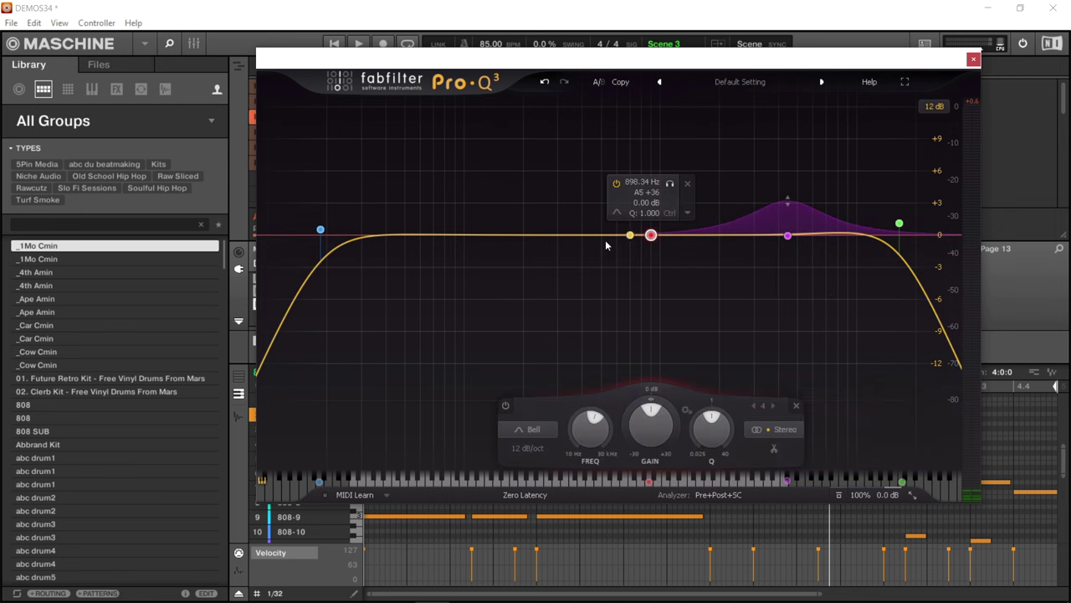
{"action": "left_click_drag", "start_coordinate": [651, 236], "coordinate": [662, 227]}
{"action": "left_click", "coordinate": [627, 203]}
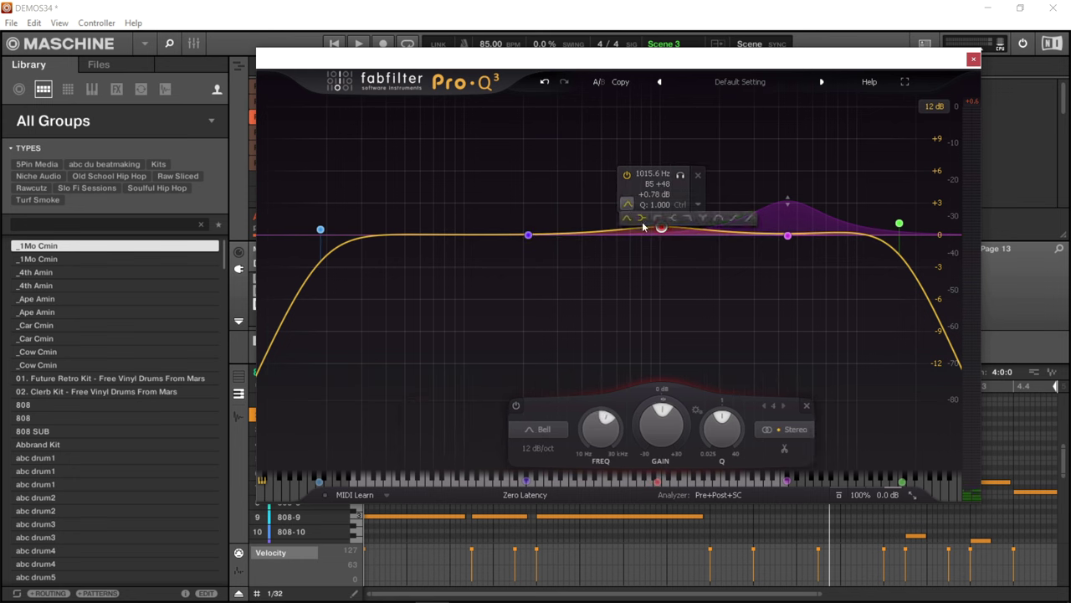
{"action": "left_click", "coordinate": [673, 220]}
{"action": "mouse_move", "coordinate": [661, 232]}
{"action": "left_mouse_down"}
{"action": "mouse_move", "coordinate": [661, 211]}
{"action": "mouse_move", "coordinate": [657, 222]}
{"action": "left_mouse_up"}
Step: Vary the red High Shelf's Q between 40 and about 3.1, leaving it at about 5.12
{"action": "scroll", "coordinate": [657, 222], "scroll_direction": "up", "scroll_amount": 10}
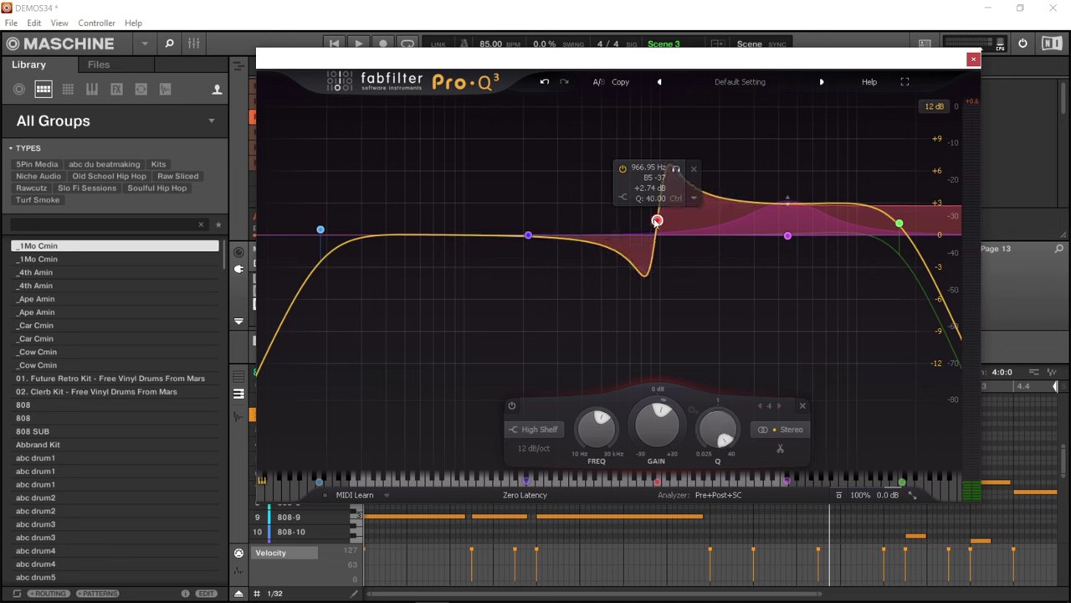
{"action": "scroll", "coordinate": [657, 222], "scroll_direction": "down", "scroll_amount": 8}
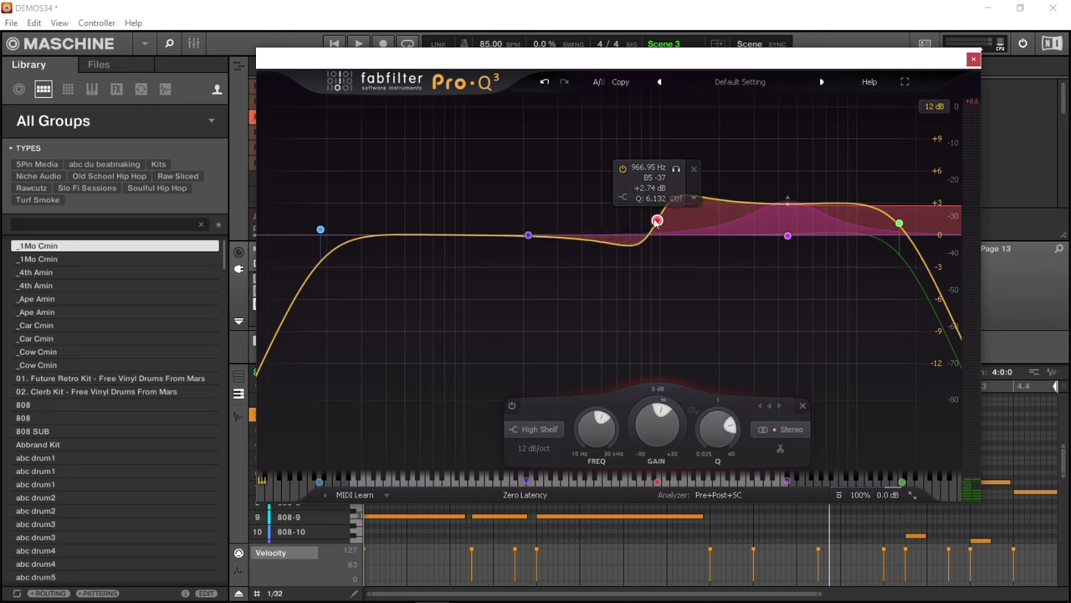
{"action": "scroll", "coordinate": [657, 221], "scroll_direction": "up", "scroll_amount": 2}
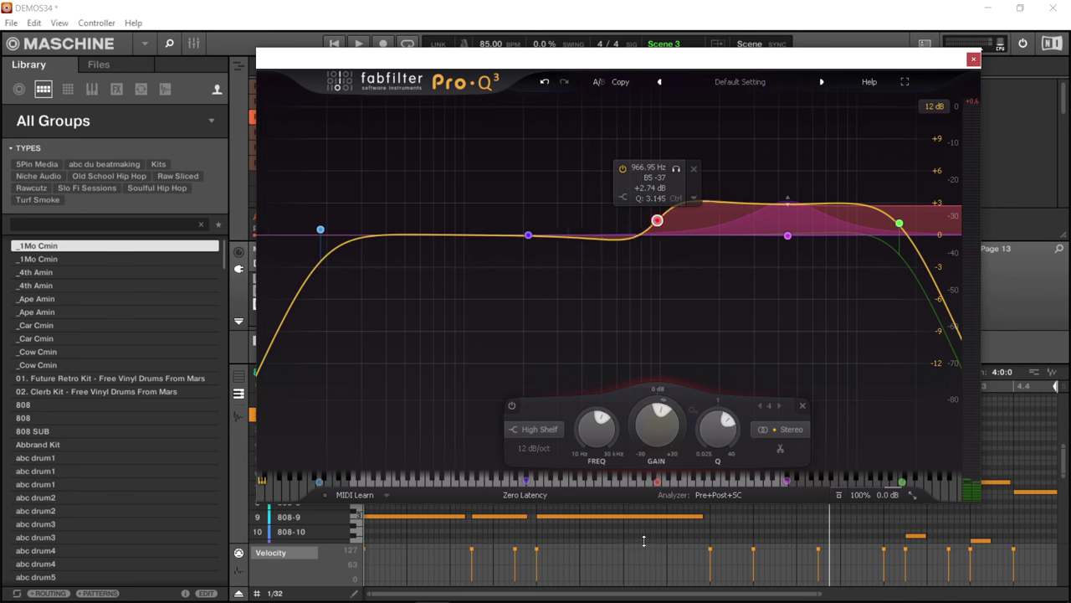
{"action": "scroll", "coordinate": [712, 454], "scroll_direction": "down", "scroll_amount": 3}
{"action": "left_click_drag", "start_coordinate": [712, 454], "coordinate": [690, 416]}
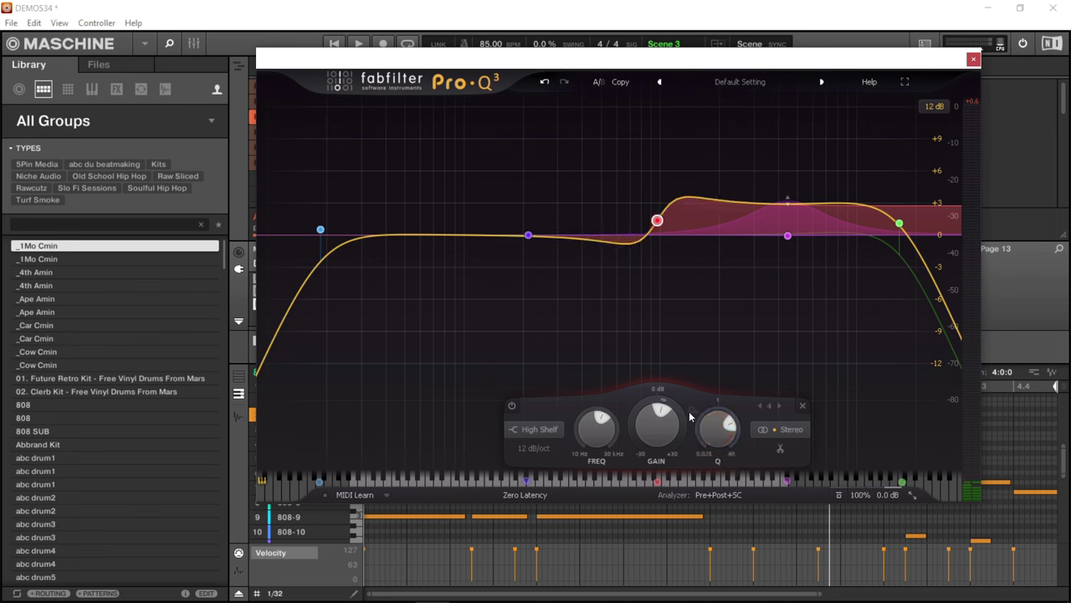
Step: Set the magenta dynamic Bell to about 4737 Hz, +1.52 dB and Q 0.999, and lower the red High Shelf's gain
{"action": "mouse_move", "coordinate": [788, 237]}
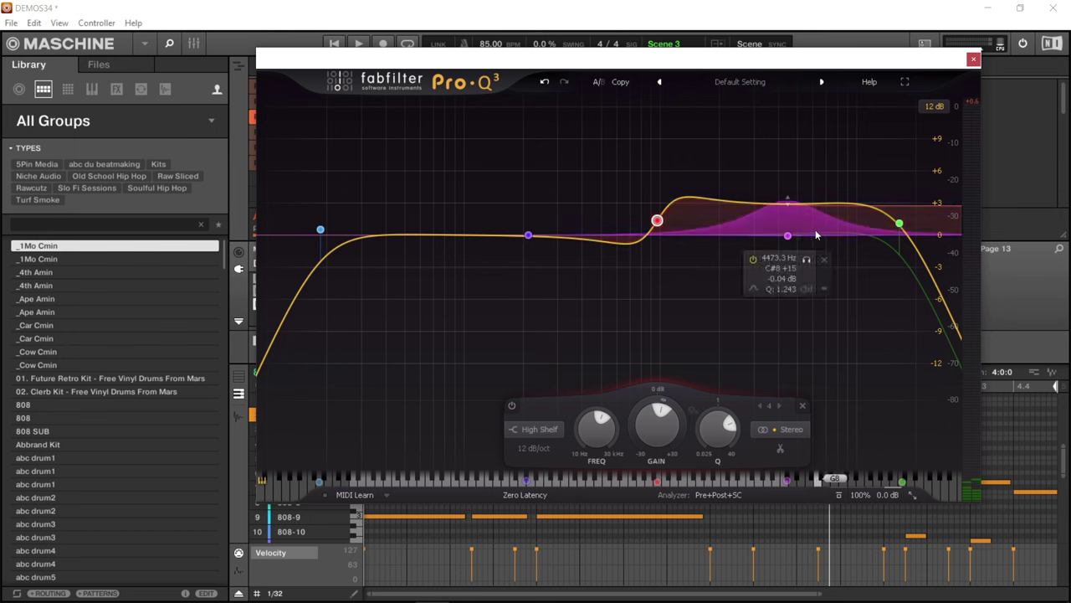
{"action": "left_click_drag", "start_coordinate": [787, 237], "coordinate": [792, 220]}
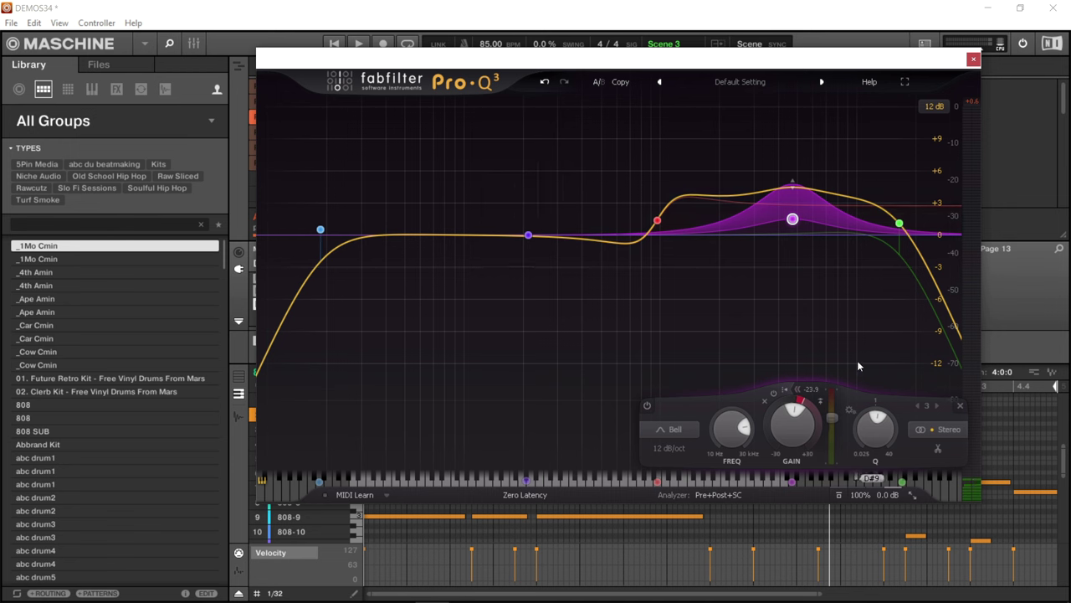
{"action": "mouse_move", "coordinate": [898, 241]}
{"action": "mouse_move", "coordinate": [657, 222]}
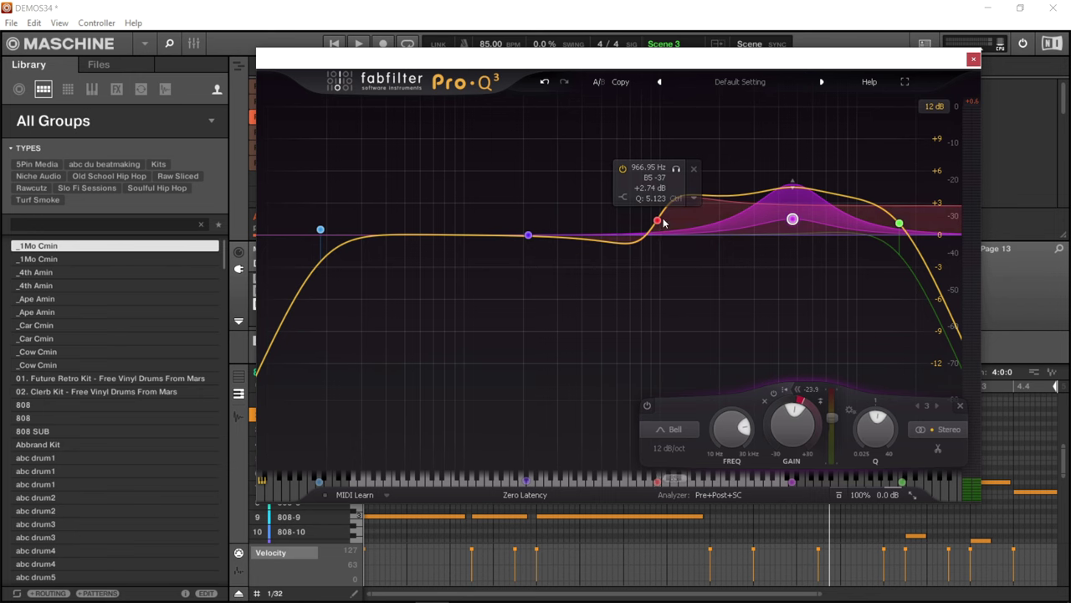
{"action": "left_click_drag", "start_coordinate": [657, 223], "coordinate": [657, 230]}
{"action": "mouse_move", "coordinate": [792, 226]}
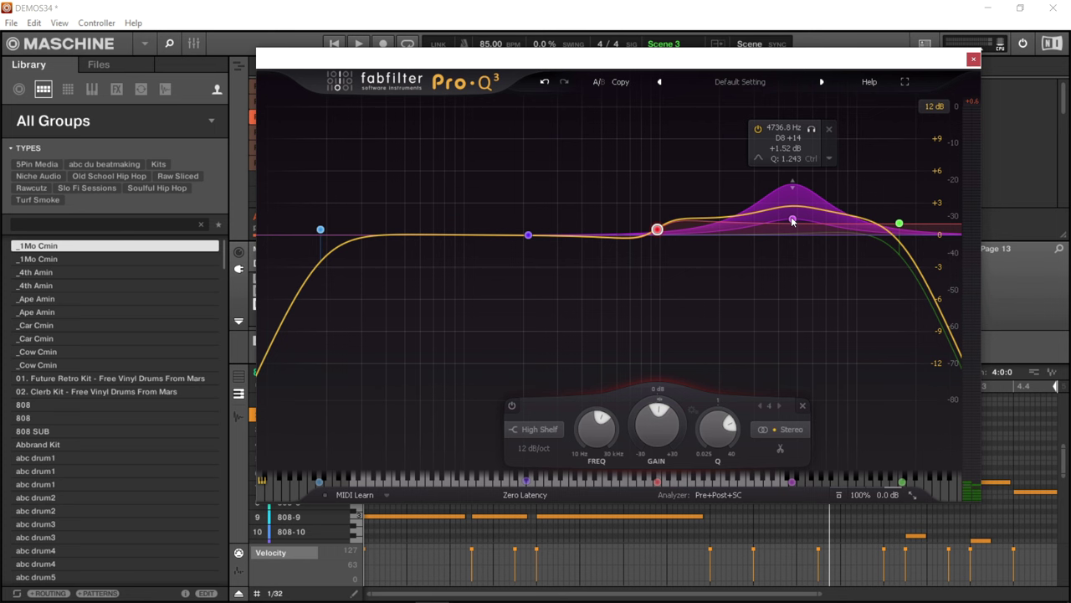
{"action": "scroll", "coordinate": [793, 222], "scroll_direction": "down", "scroll_amount": 3}
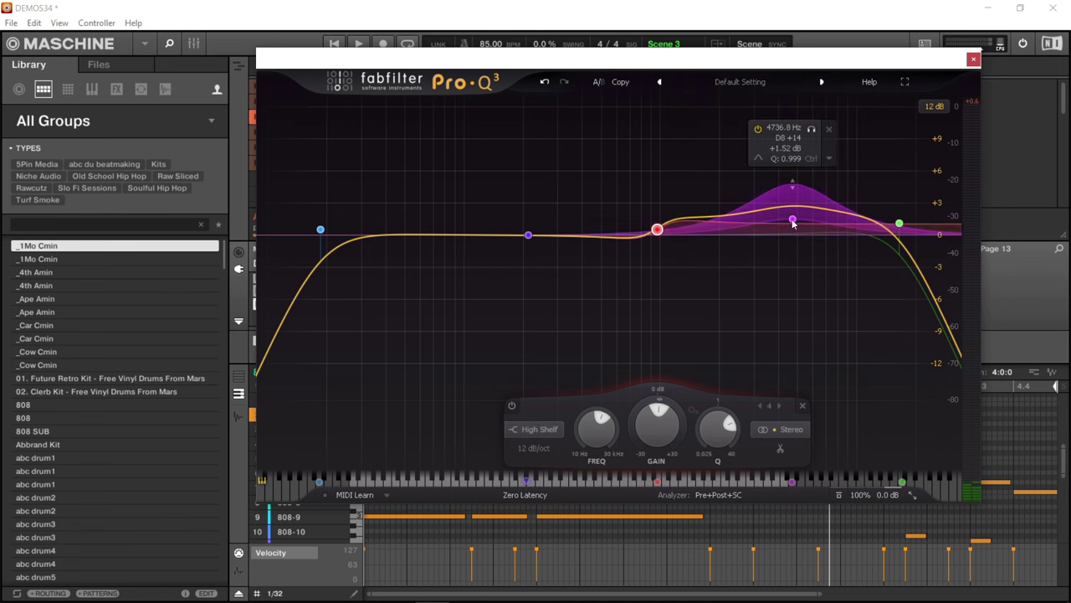
Step: Move the violet Bell to about 82 Hz, narrow its Q to 40 and cut it to about -9.72 dB
{"action": "mouse_move", "coordinate": [528, 236]}
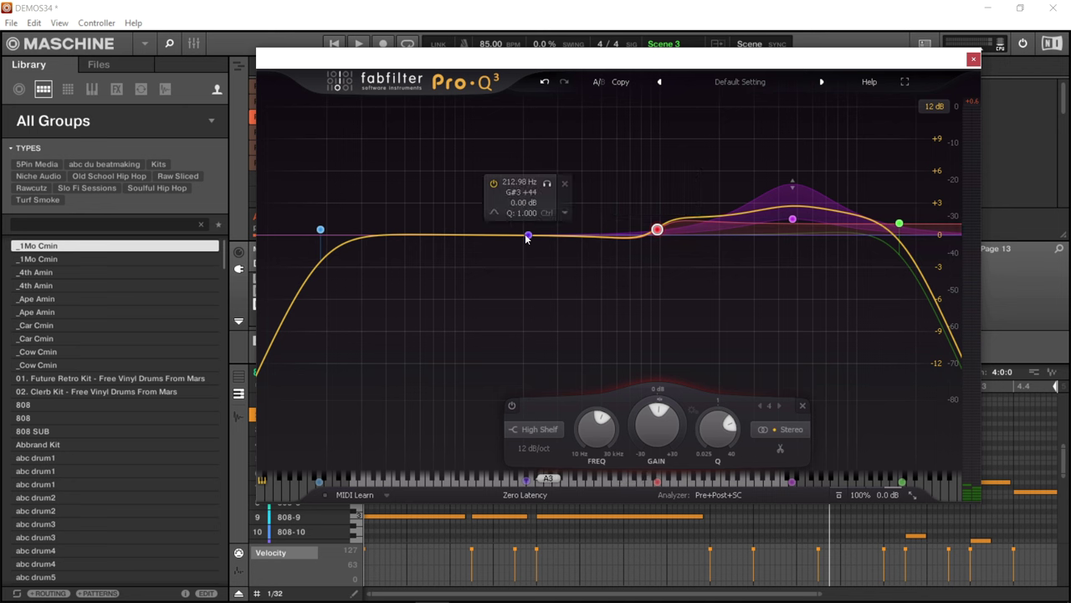
{"action": "left_click_drag", "start_coordinate": [529, 236], "coordinate": [447, 199]}
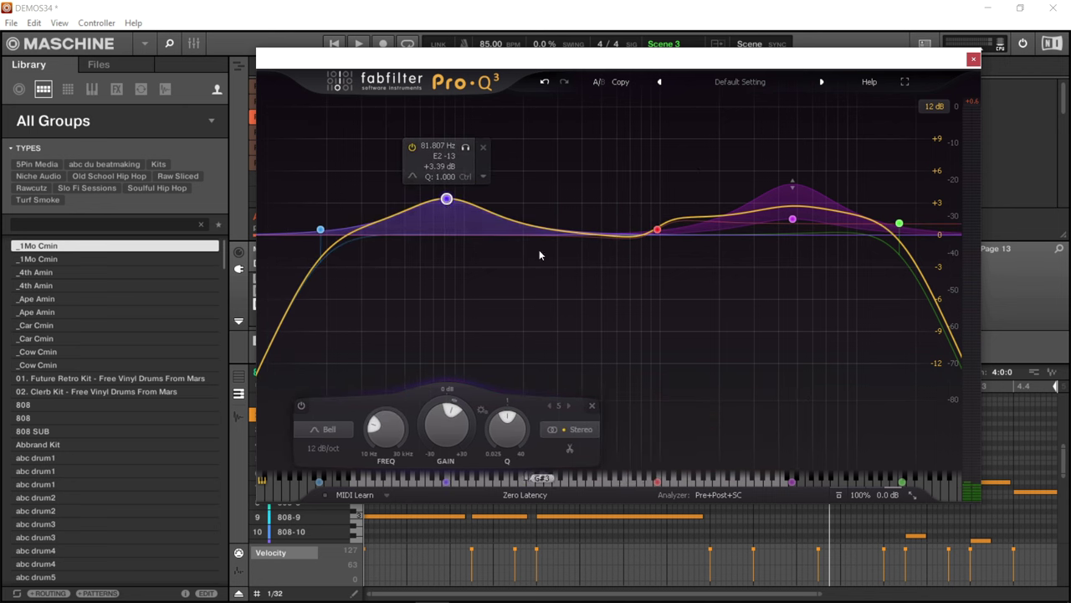
{"action": "scroll", "coordinate": [445, 199], "scroll_direction": "up", "scroll_amount": 10}
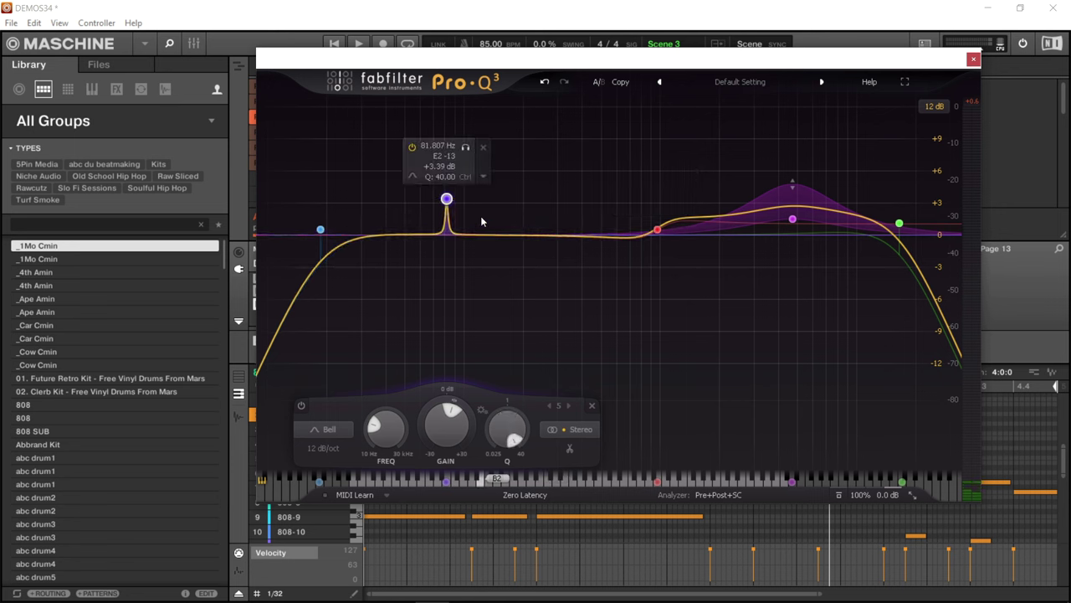
{"action": "left_click_drag", "start_coordinate": [446, 198], "coordinate": [448, 341]}
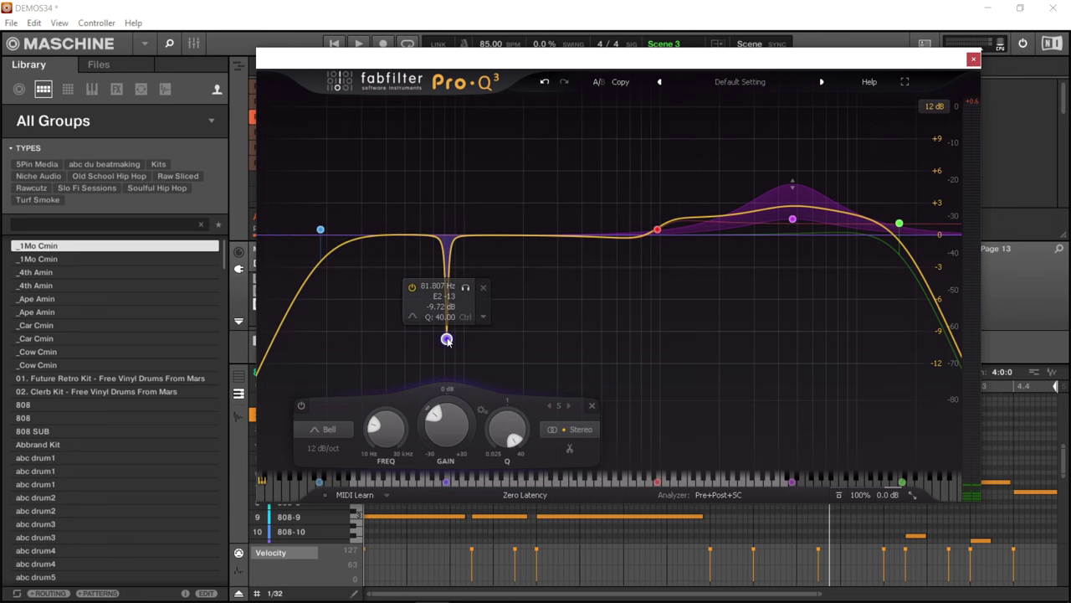
{"action": "scroll", "coordinate": [447, 339], "scroll_direction": "down", "scroll_amount": 5}
{"action": "scroll", "coordinate": [447, 339], "scroll_direction": "up", "scroll_amount": 5}
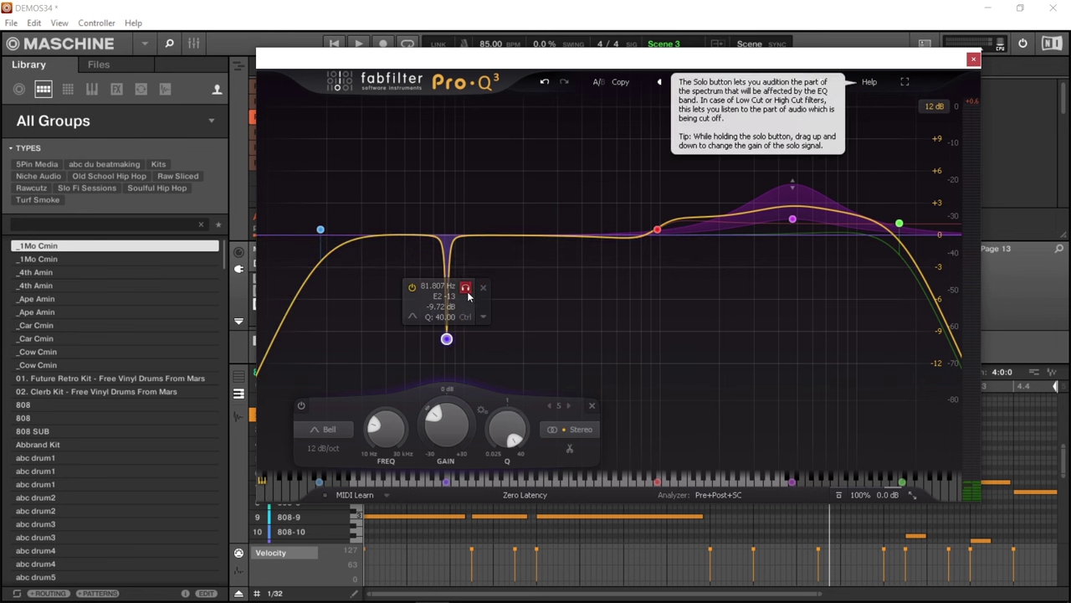
Step: Play the project, sweep the soloed violet Bell up the spectrum, and set it to about 2282 Hz and -5.93 dB
{"action": "key", "text": "space"}
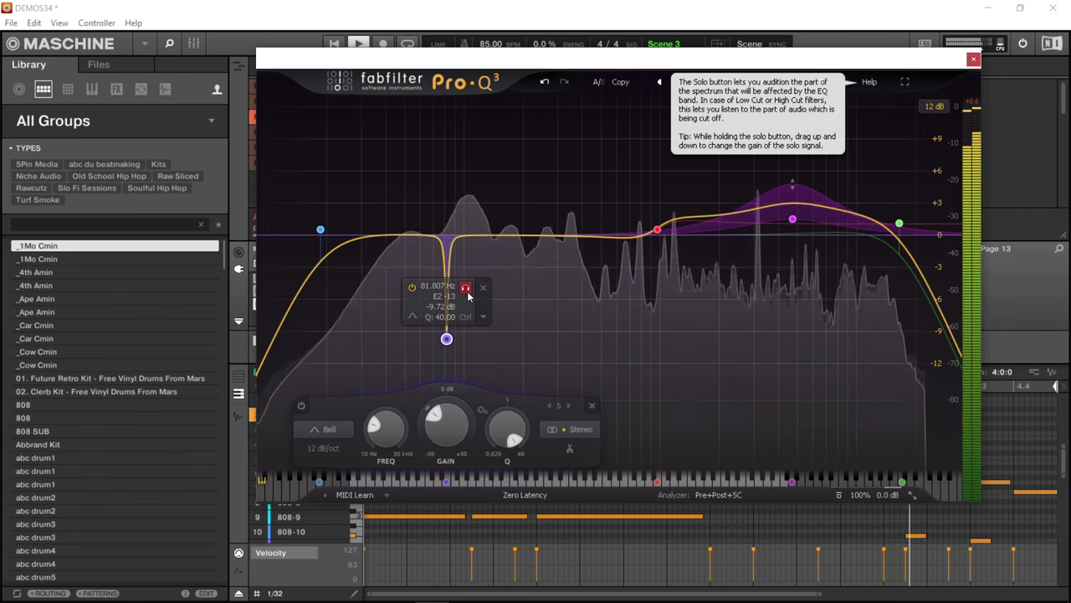
{"action": "left_click_drag", "start_coordinate": [468, 293], "coordinate": [755, 293]}
{"action": "scroll", "coordinate": [605, 287], "scroll_direction": "down", "scroll_amount": 15}
{"action": "scroll", "coordinate": [599, 288], "scroll_direction": "up", "scroll_amount": 15}
{"action": "scroll", "coordinate": [756, 291], "scroll_direction": "down", "scroll_amount": 3}
{"action": "scroll", "coordinate": [756, 291], "scroll_direction": "up", "scroll_amount": 3}
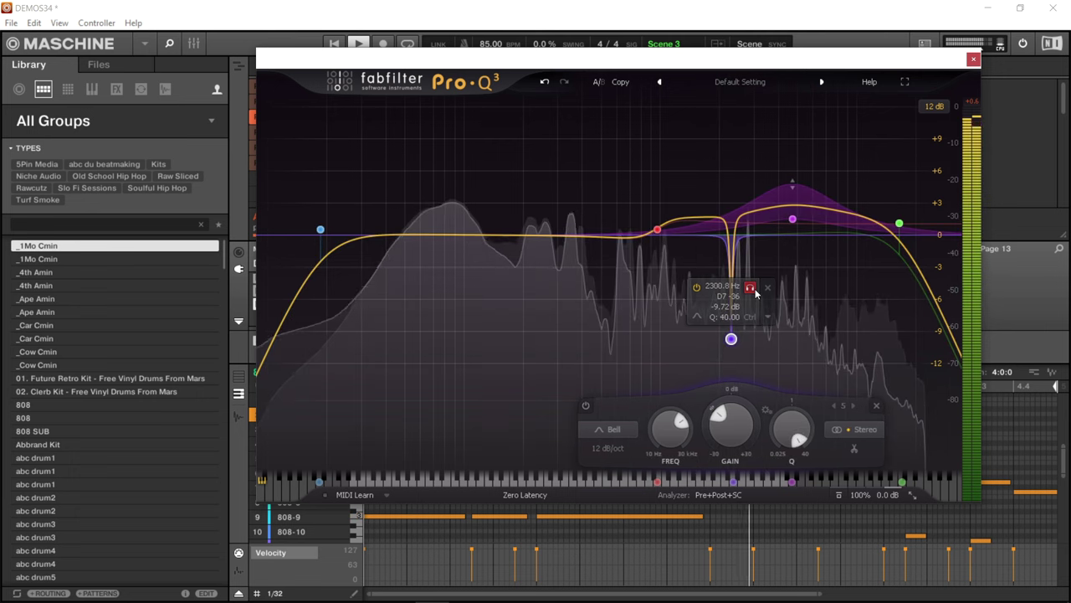
{"action": "left_click_drag", "start_coordinate": [730, 339], "coordinate": [730, 299]}
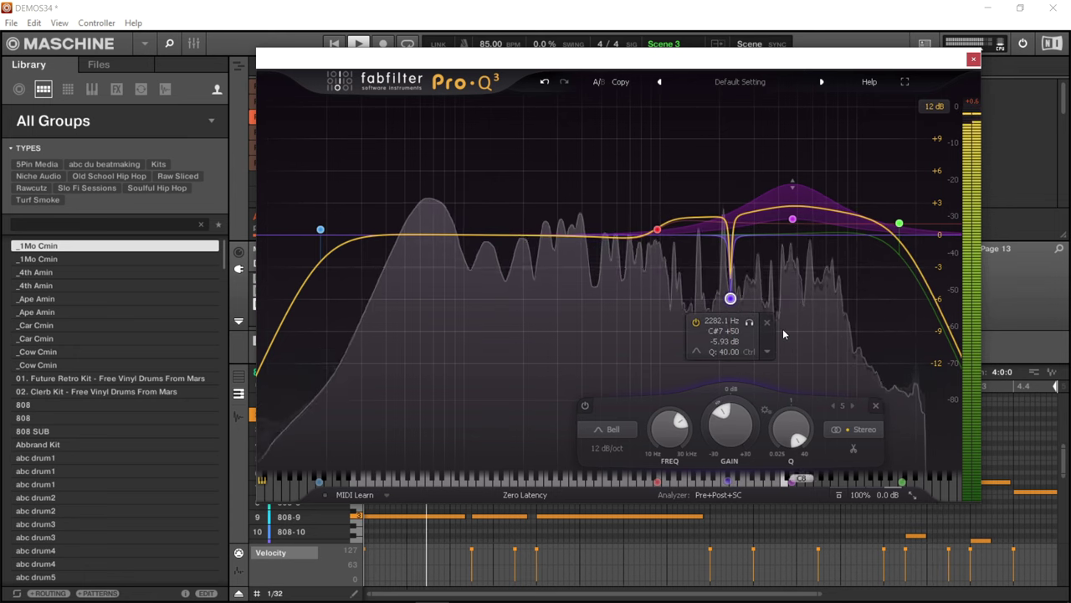
Step: Grab the spectrum peak near 2800 Hz as a new yellow-green Bell and cut it to -17.31 dB
{"action": "mouse_move", "coordinate": [827, 344]}
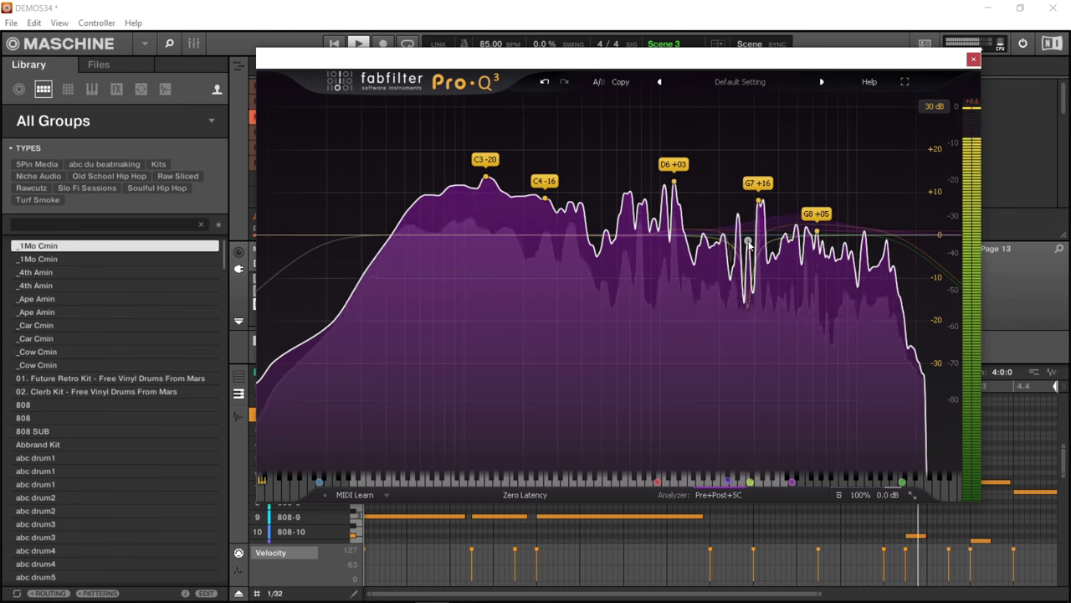
{"action": "left_click_drag", "start_coordinate": [749, 242], "coordinate": [749, 313]}
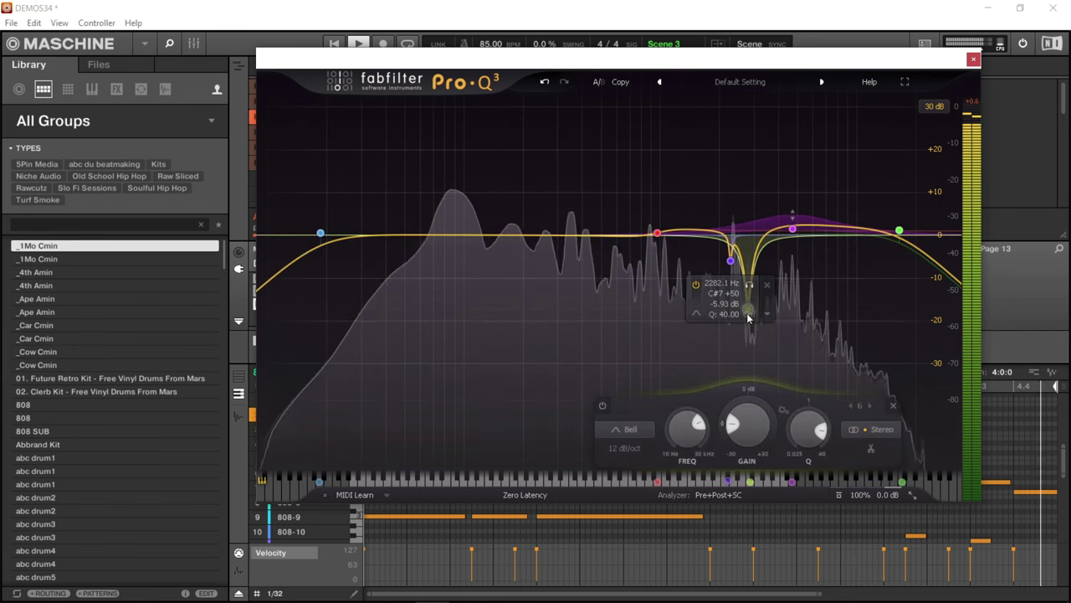
{"action": "left_click", "coordinate": [750, 286]}
{"action": "left_click_drag", "start_coordinate": [750, 285], "coordinate": [741, 371]}
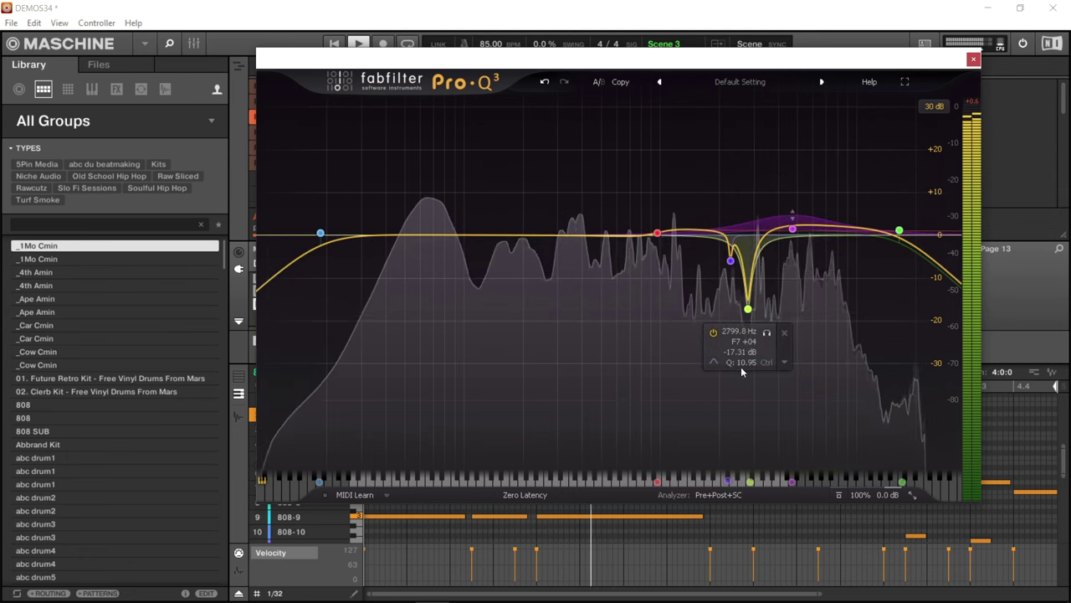
{"action": "left_click", "coordinate": [765, 334]}
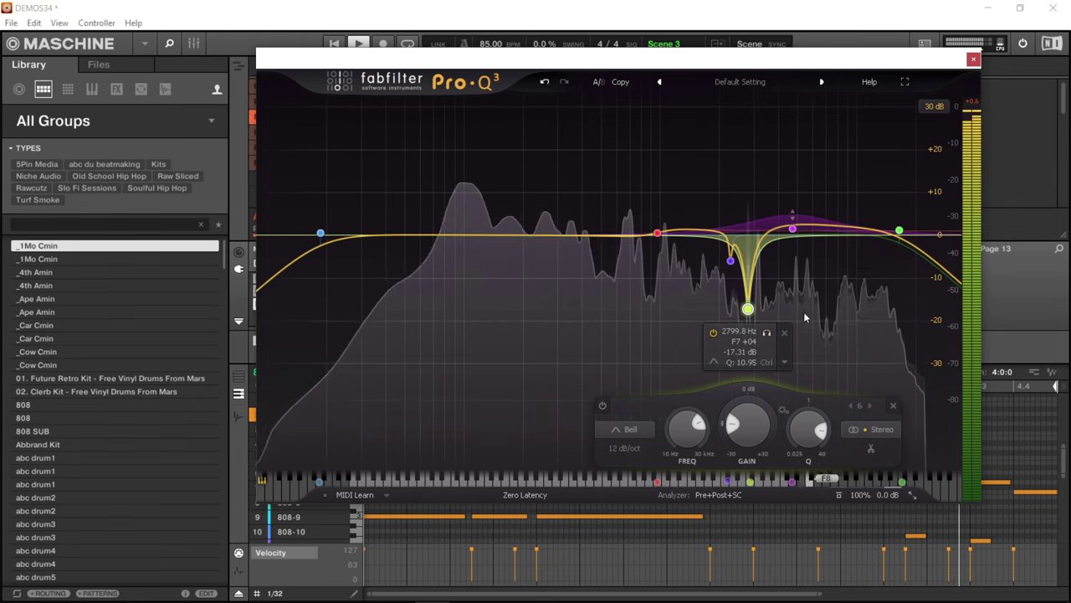
Step: Grab the peak near 6.6 kHz as a light blue Bell, narrow its Q to 40 and set it to about 6554 Hz and -2.66 dB
{"action": "mouse_move", "coordinate": [833, 374]}
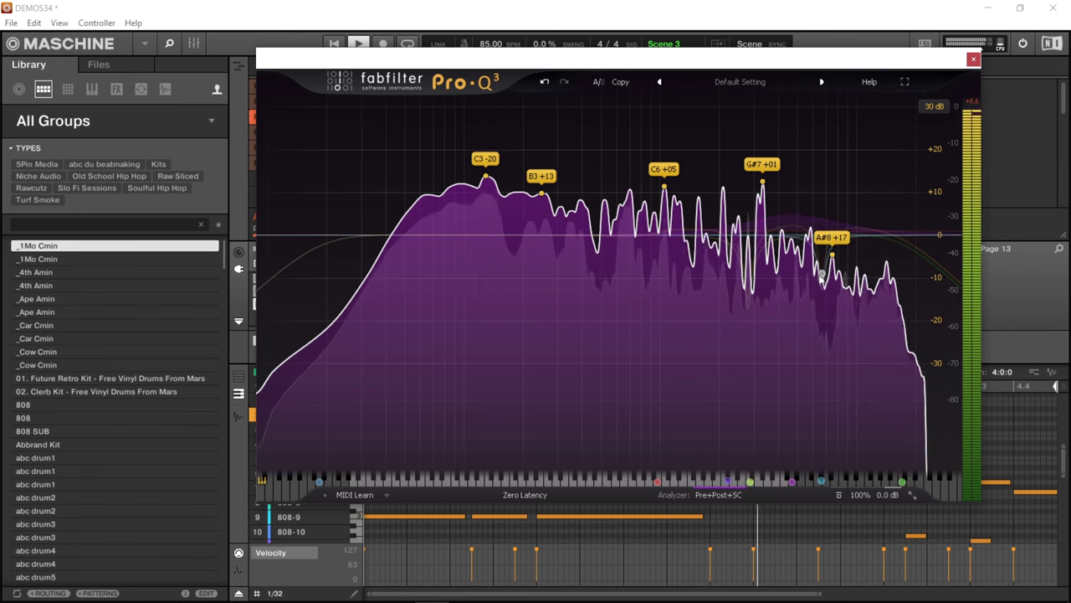
{"action": "left_click", "coordinate": [821, 293]}
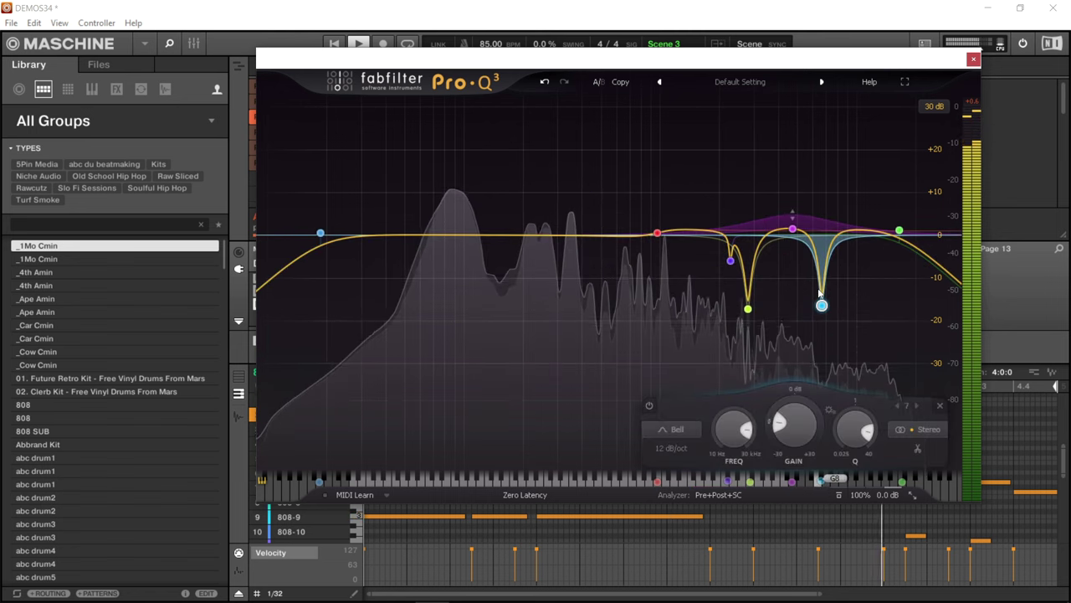
{"action": "scroll", "coordinate": [821, 293], "scroll_direction": "up", "scroll_amount": 5}
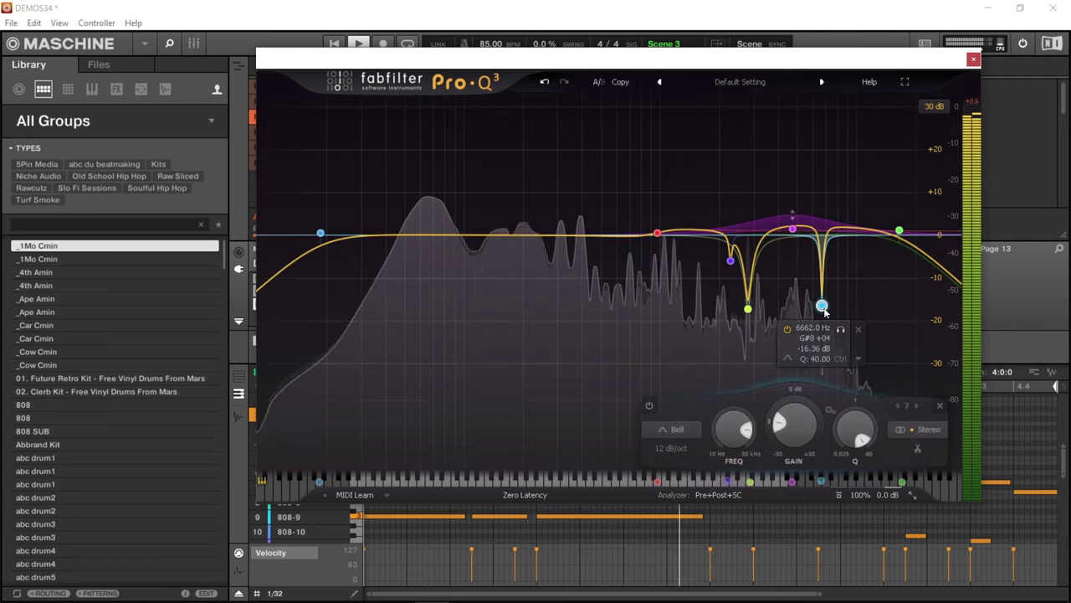
{"action": "left_click_drag", "start_coordinate": [823, 279], "coordinate": [821, 245]}
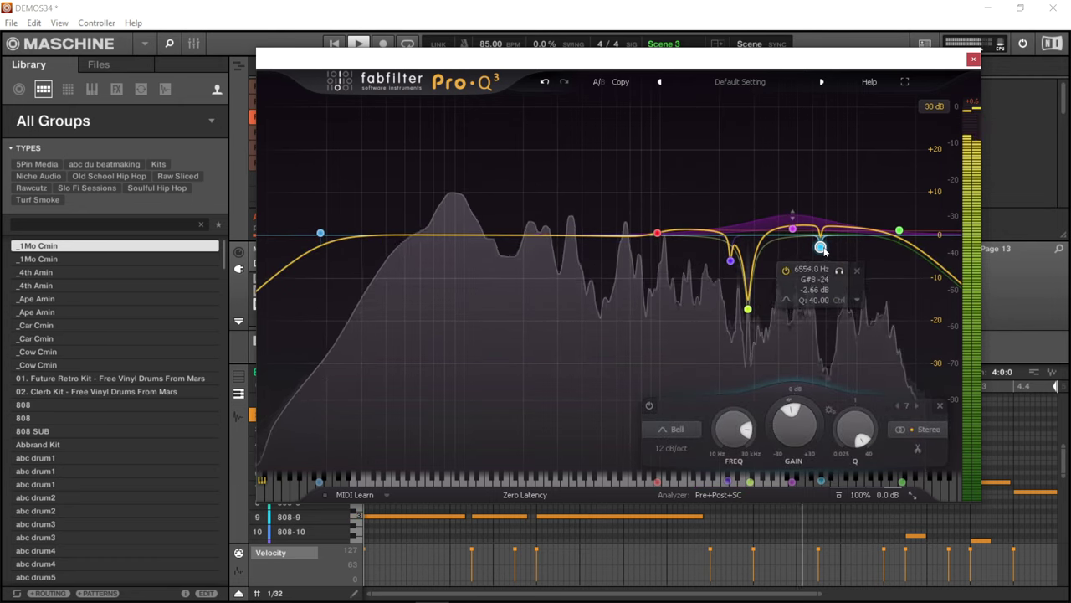
Step: Raise the yellow-green Bell to about -0.03 dB at 2965 Hz, and delete the narrow light blue and violet Bells
{"action": "left_click_drag", "start_coordinate": [747, 309], "coordinate": [753, 254]}
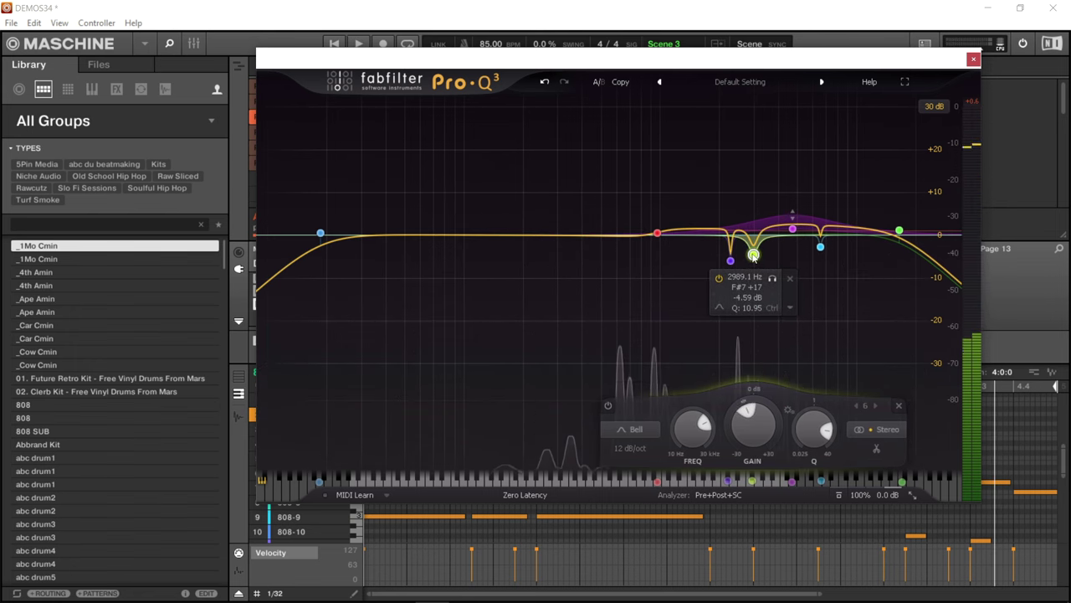
{"action": "left_click_drag", "start_coordinate": [753, 254], "coordinate": [753, 236]}
{"action": "mouse_move", "coordinate": [820, 252]}
{"action": "left_mouse_down"}
{"action": "mouse_move", "coordinate": [820, 231]}
{"action": "mouse_move", "coordinate": [820, 282]}
{"action": "mouse_move", "coordinate": [821, 265]}
{"action": "left_mouse_up"}
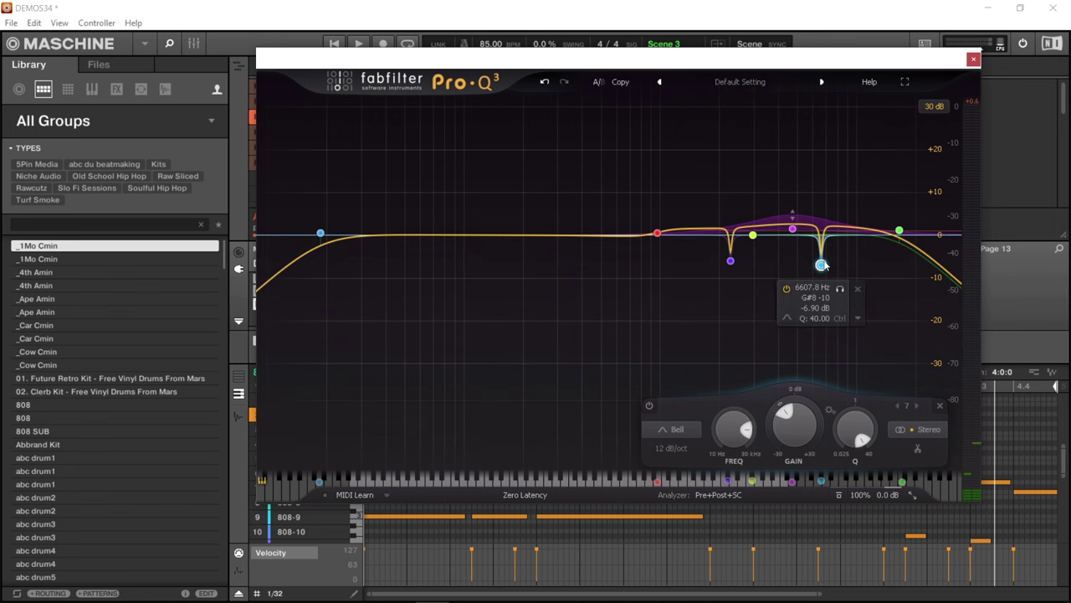
{"action": "left_click", "coordinate": [859, 290]}
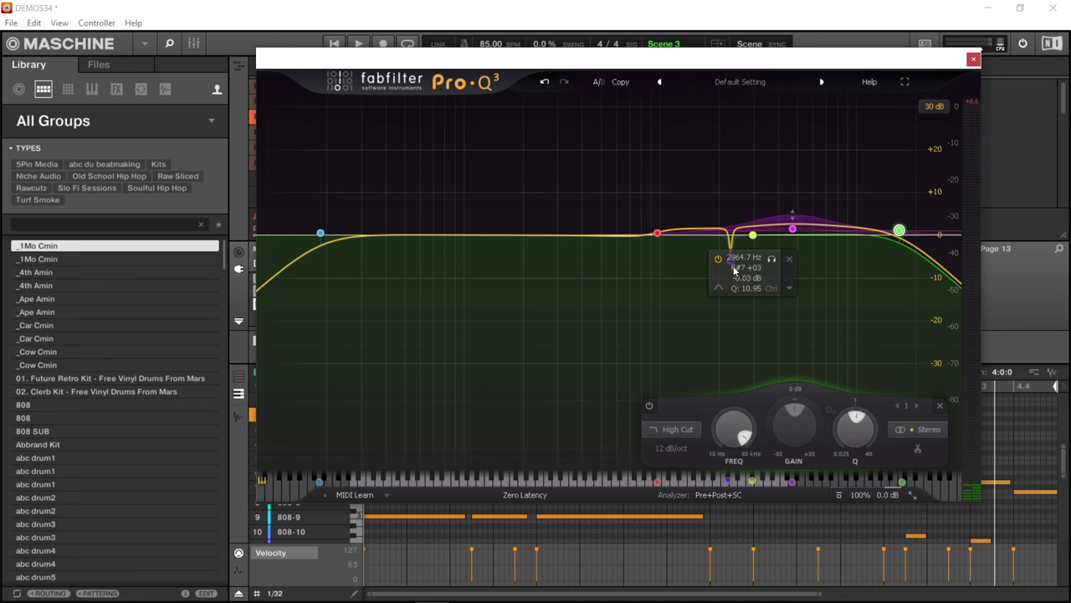
{"action": "left_click", "coordinate": [731, 261]}
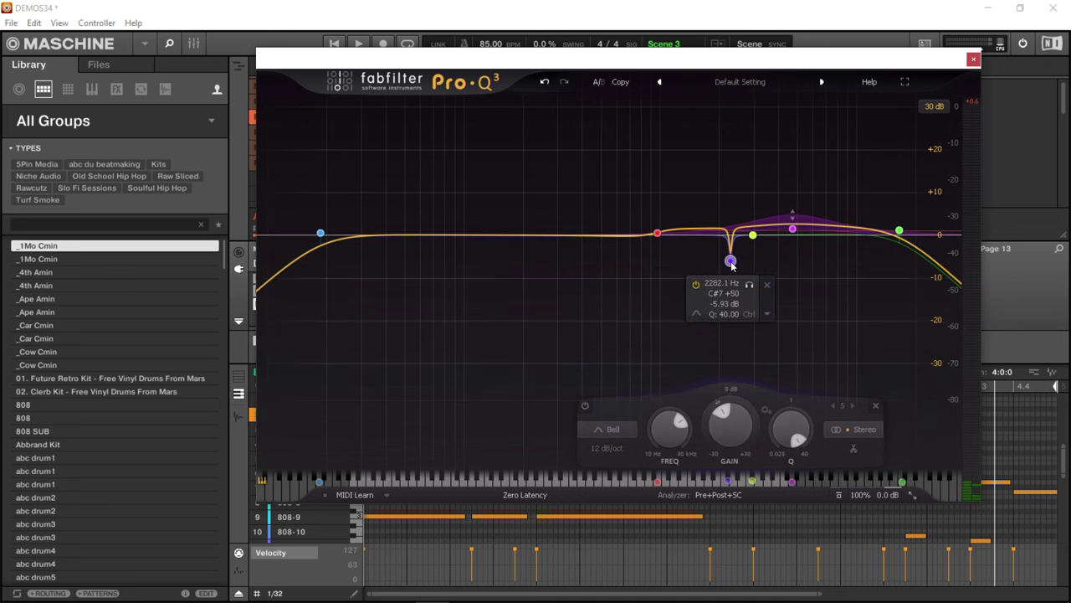
{"action": "left_click", "coordinate": [768, 286]}
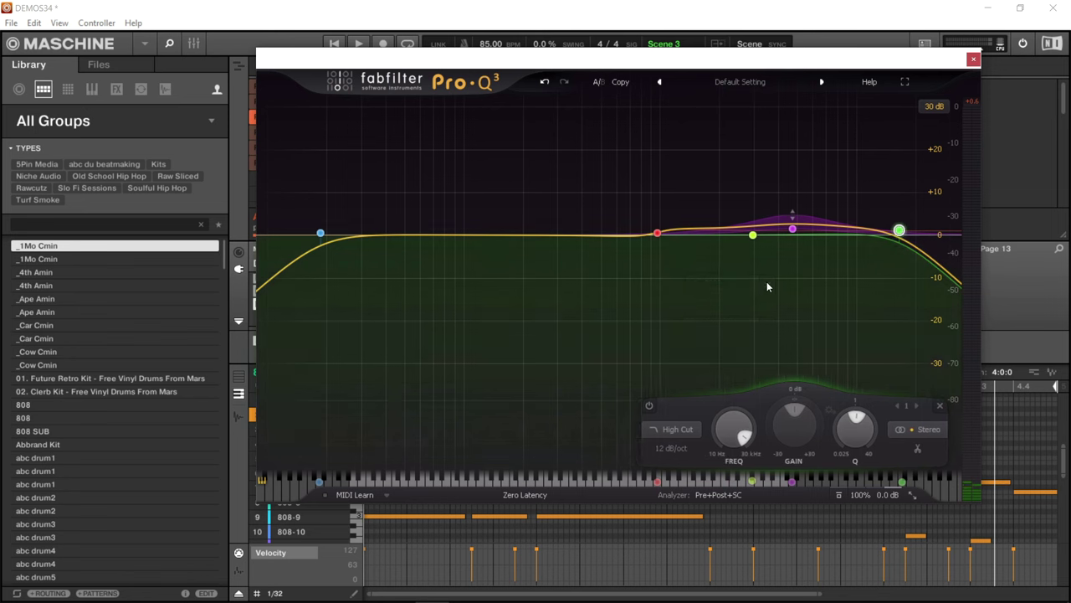
Step: Broaden the yellow-green Bell's Q to 0.949 and boost it to about +4.70 dB at 2754 Hz
{"action": "left_click", "coordinate": [753, 237]}
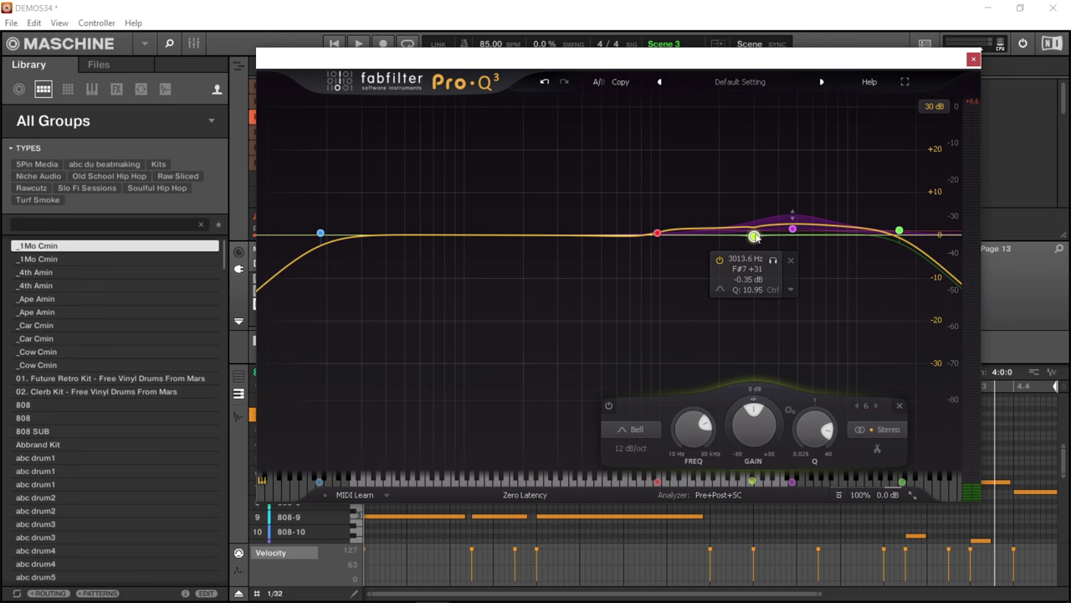
{"action": "left_click_drag", "start_coordinate": [754, 237], "coordinate": [753, 227]}
{"action": "scroll", "coordinate": [753, 227], "scroll_direction": "down", "scroll_amount": 10}
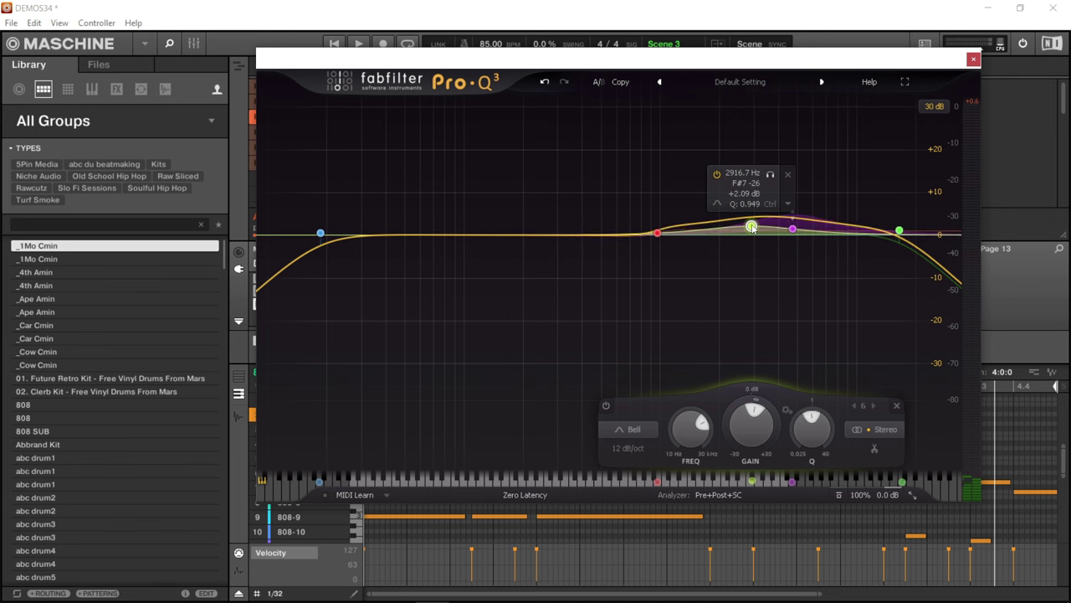
{"action": "left_click_drag", "start_coordinate": [752, 227], "coordinate": [750, 207]}
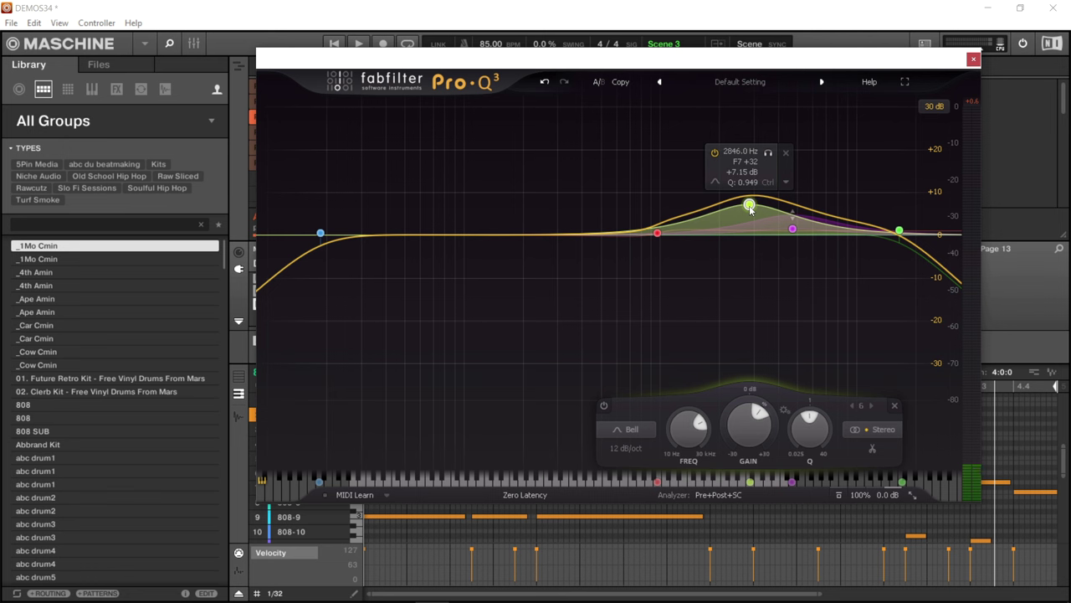
{"action": "left_click_drag", "start_coordinate": [750, 212], "coordinate": [752, 230]}
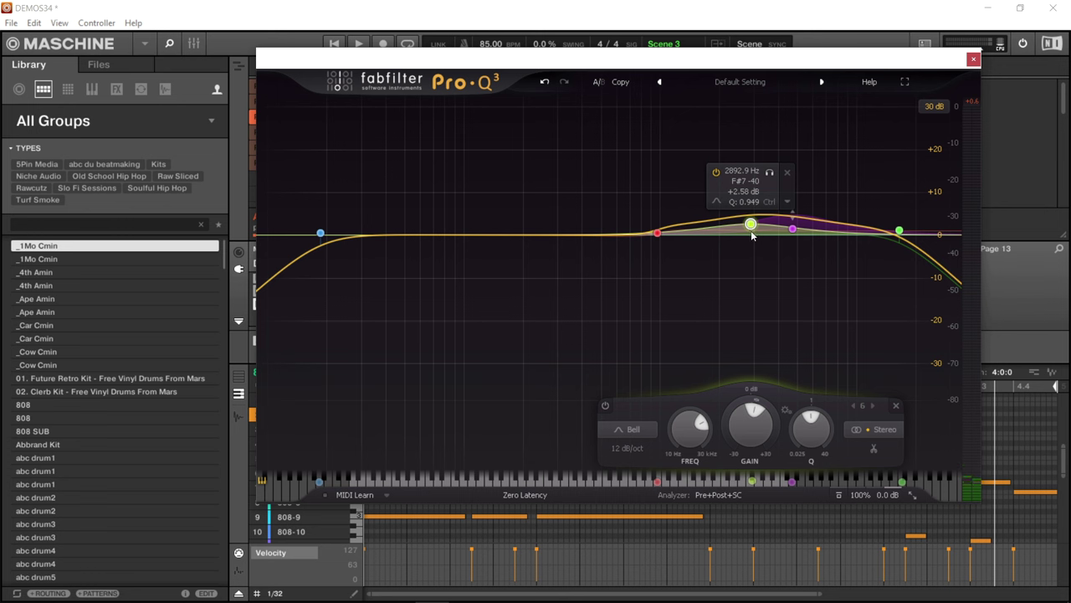
{"action": "mouse_move", "coordinate": [751, 224]}
{"action": "left_mouse_down"}
{"action": "mouse_move", "coordinate": [748, 233]}
{"action": "mouse_move", "coordinate": [747, 216]}
{"action": "left_mouse_up"}
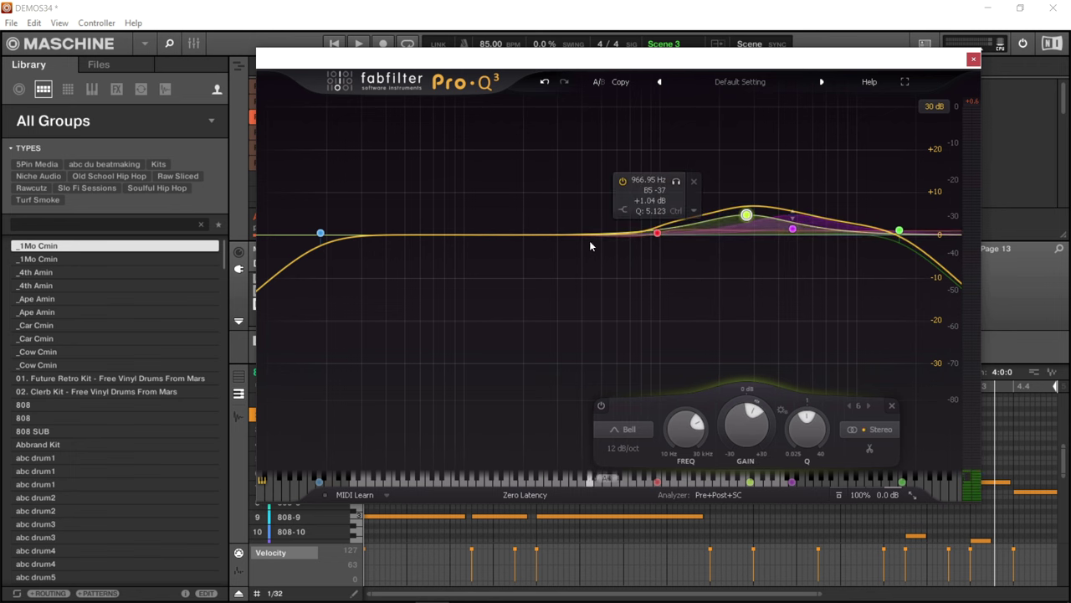
Step: Add a light blue Bell cut of about 10 dB near 105 Hz and a violet Band Pass at about 463 Hz with Q 0.092
{"action": "left_click", "coordinate": [555, 235]}
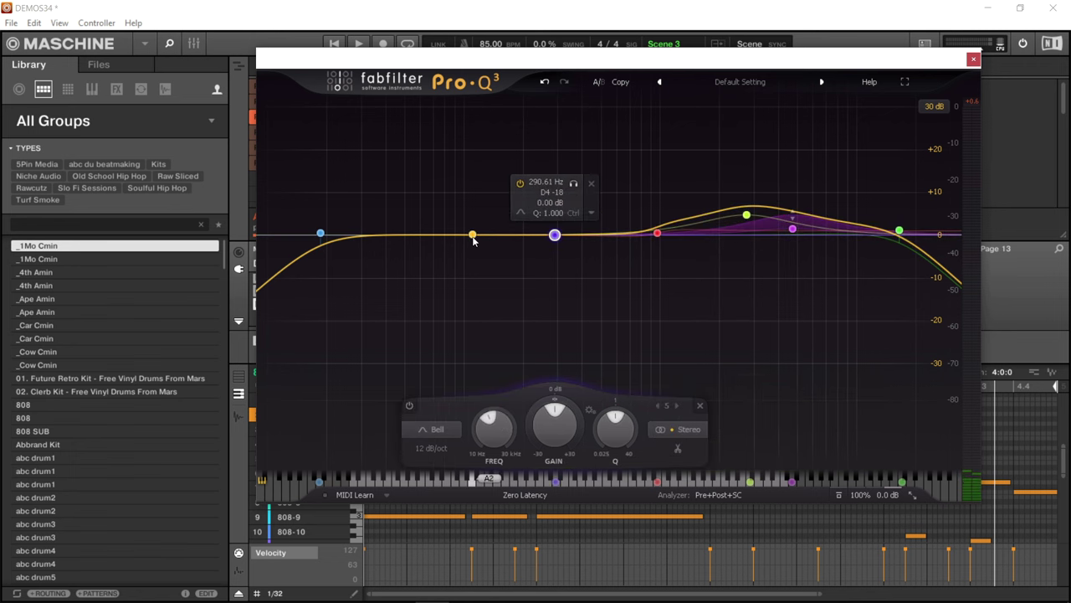
{"action": "left_click_drag", "start_coordinate": [473, 238], "coordinate": [467, 279]}
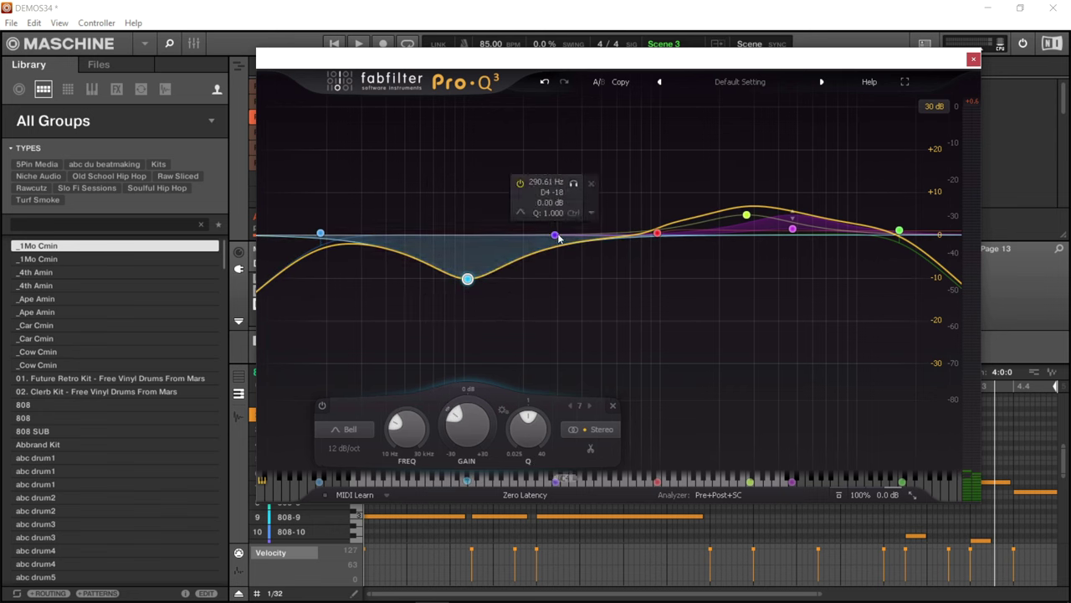
{"action": "left_click_drag", "start_coordinate": [555, 235], "coordinate": [593, 233]}
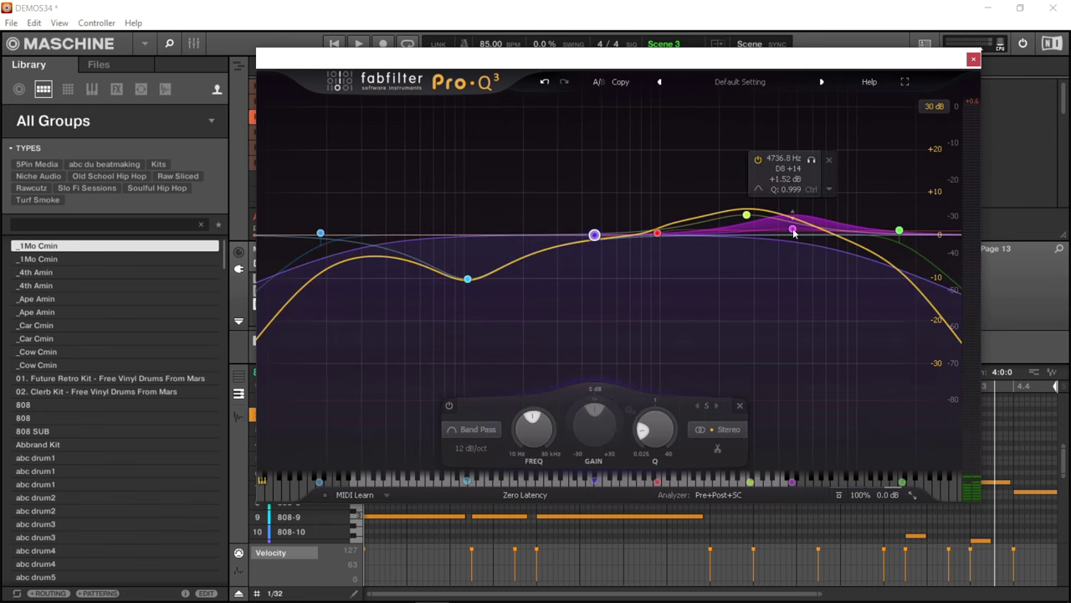
Step: Raise the green High Cut's resonance, play the project, and boost the magenta dynamic Bell to about +8 dB near 4.2 kHz
{"action": "left_click_drag", "start_coordinate": [792, 228], "coordinate": [788, 177]}
{"action": "left_click_drag", "start_coordinate": [899, 231], "coordinate": [906, 182]}
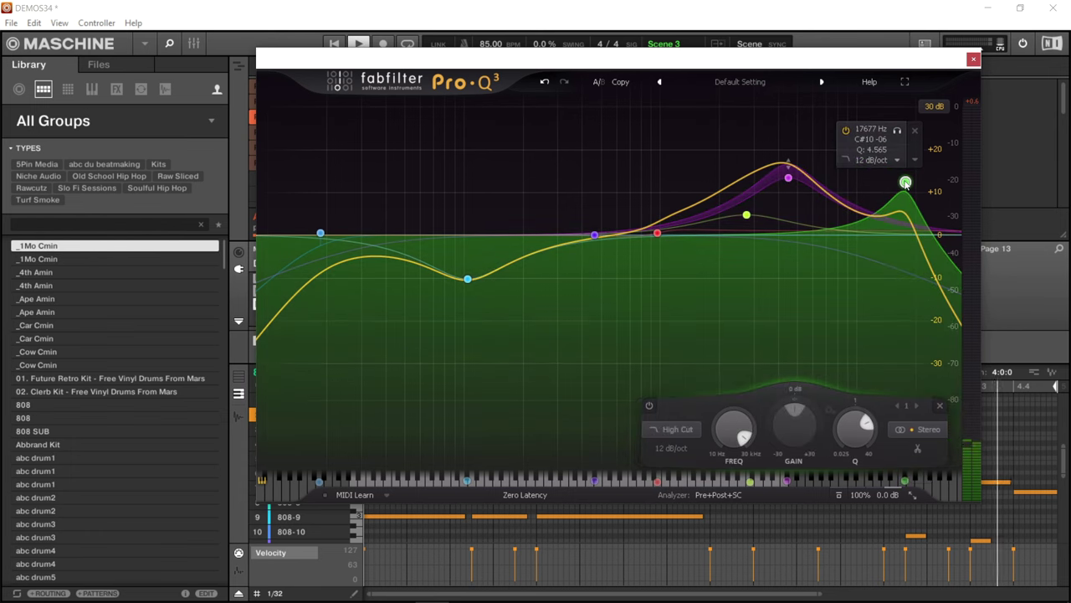
{"action": "key", "text": "space"}
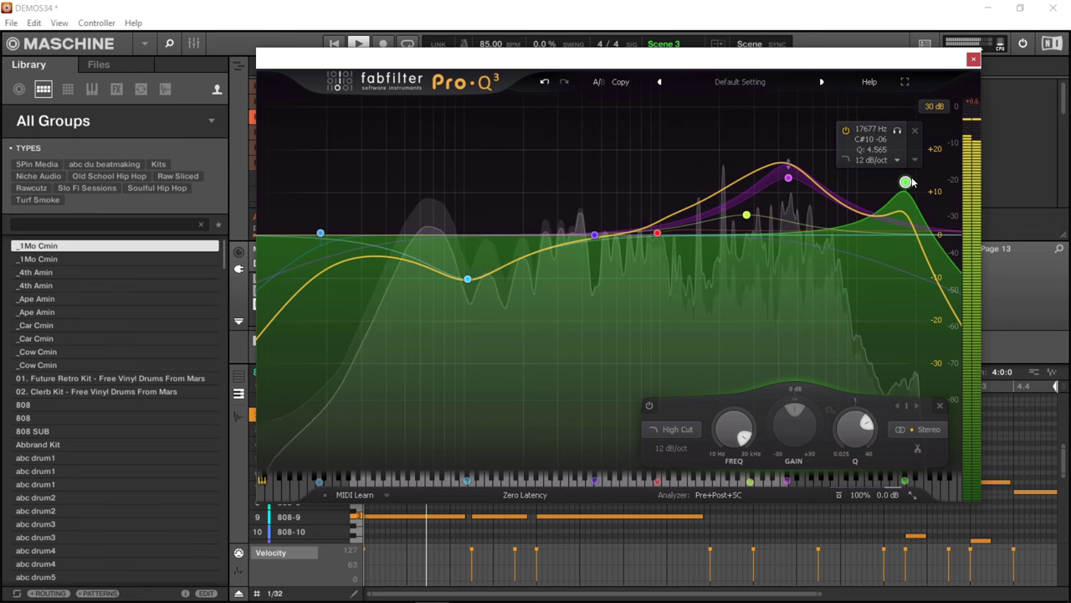
{"action": "left_click_drag", "start_coordinate": [907, 183], "coordinate": [905, 200]}
{"action": "left_click", "coordinate": [788, 177]}
{"action": "left_click_drag", "start_coordinate": [791, 179], "coordinate": [784, 202]}
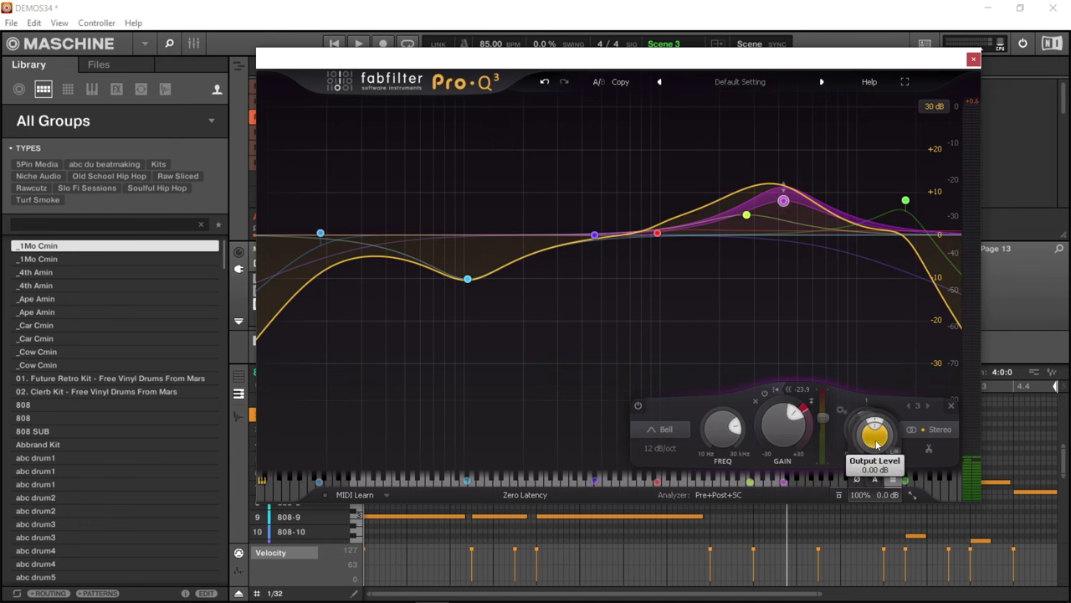
Step: Enable Auto Gain in the plug-in's output options
{"action": "mouse_move", "coordinate": [876, 444]}
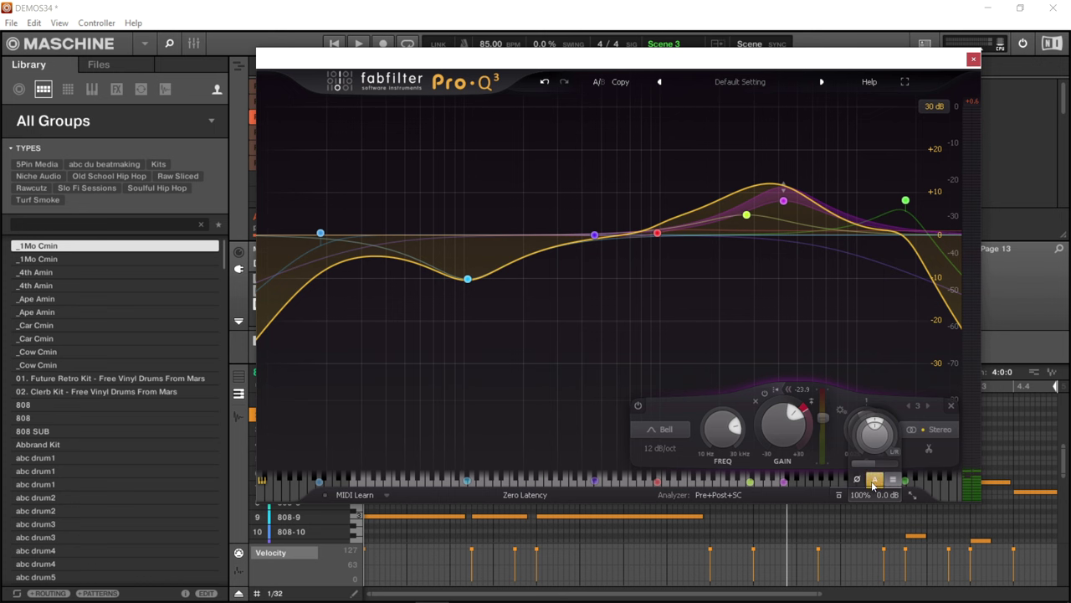
{"action": "mouse_move", "coordinate": [873, 484]}
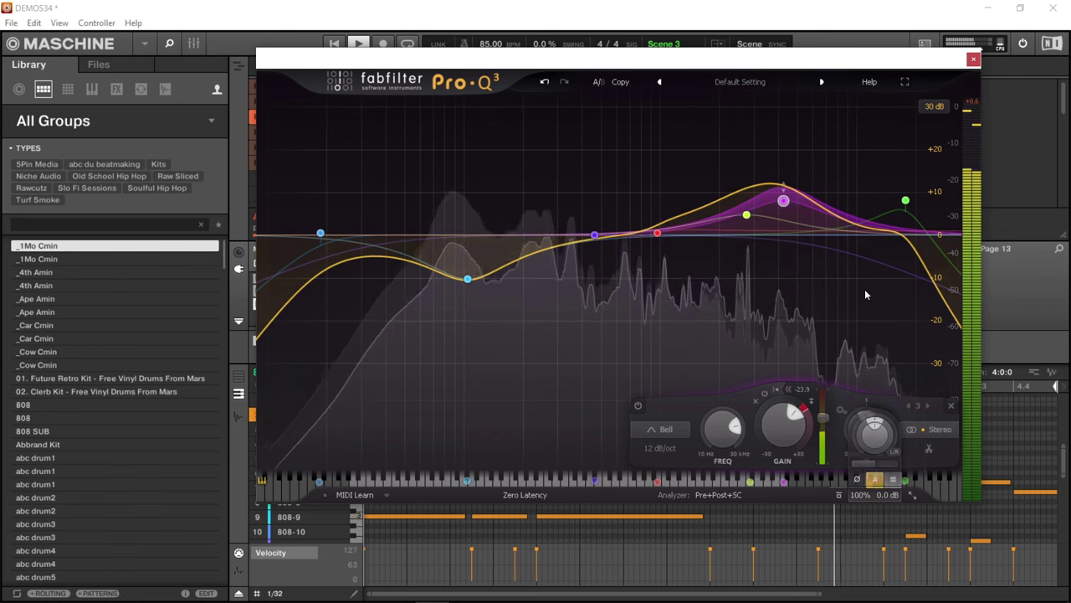
Step: During playback, lower the green High Cut's resonance, reduce the yellow-green Bell to about +1 dB, and set the magenta Bell to about 6.2 kHz near 0 dB
{"action": "mouse_move", "coordinate": [783, 205]}
{"action": "left_click_drag", "start_coordinate": [783, 203], "coordinate": [782, 234]}
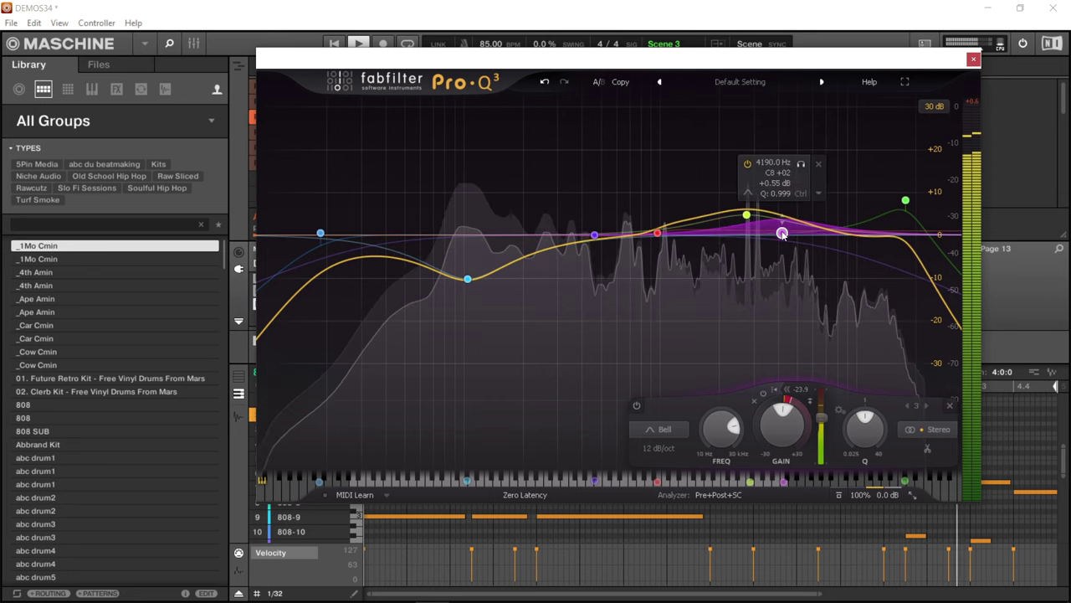
{"action": "left_click_drag", "start_coordinate": [906, 202], "coordinate": [904, 230]}
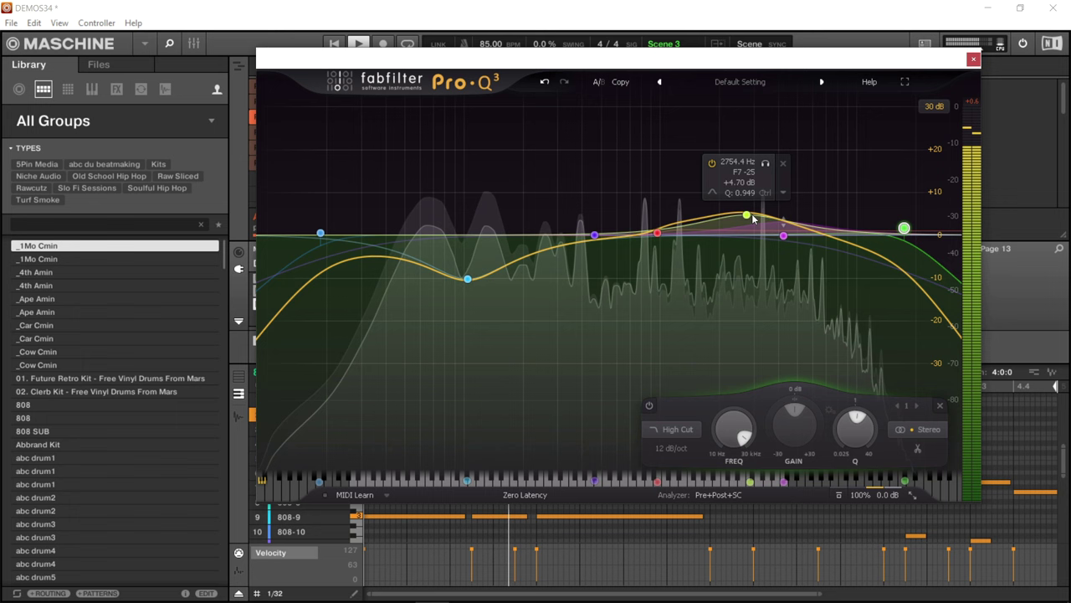
{"action": "left_click_drag", "start_coordinate": [746, 215], "coordinate": [818, 235]}
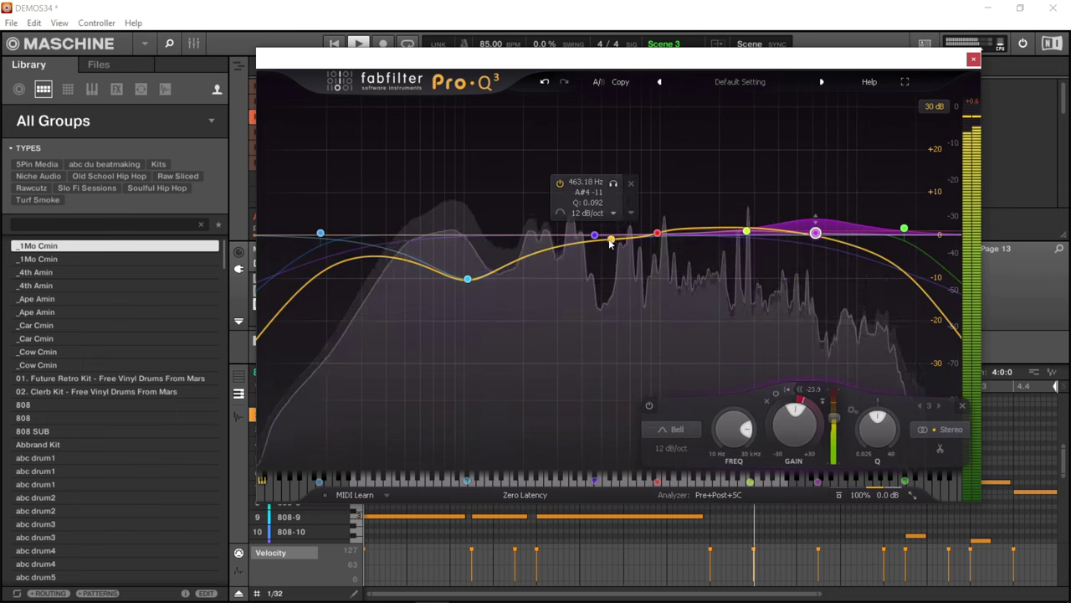
Step: Delete the violet Band Pass band at about 463 Hz
{"action": "left_click", "coordinate": [658, 234]}
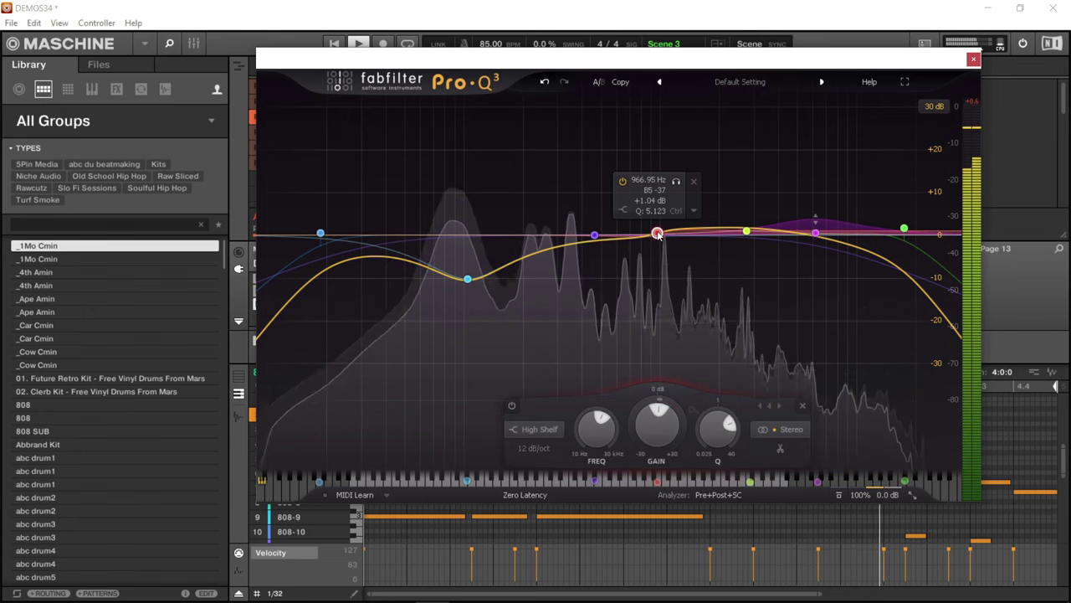
{"action": "right_click", "coordinate": [594, 235]}
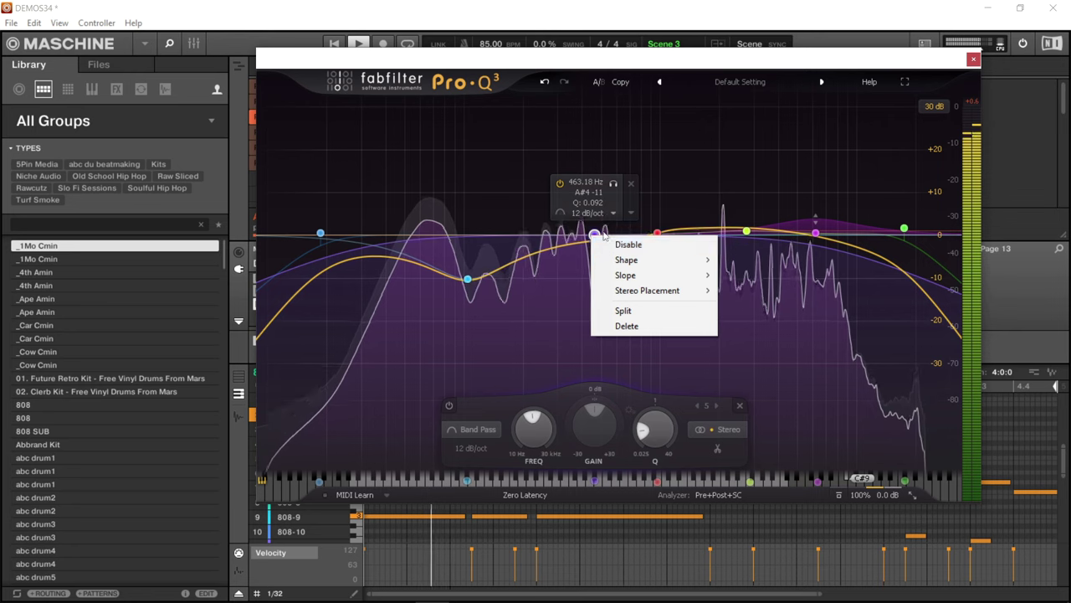
{"action": "left_click", "coordinate": [624, 326]}
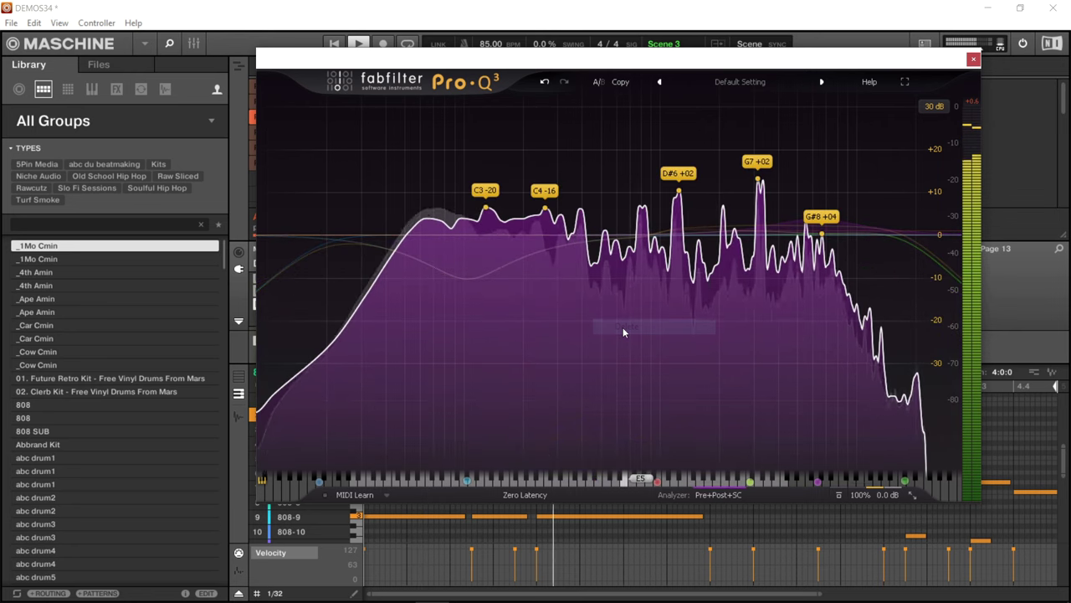
{"action": "key", "text": "ctrl+z"}
{"action": "left_click", "coordinate": [816, 107]}
Step: Raise the light blue Bell out of its cut, change its shape to Low Shelf and set it to about 167 Hz and +3.59 dB
{"action": "left_click_drag", "start_coordinate": [467, 278], "coordinate": [446, 235]}
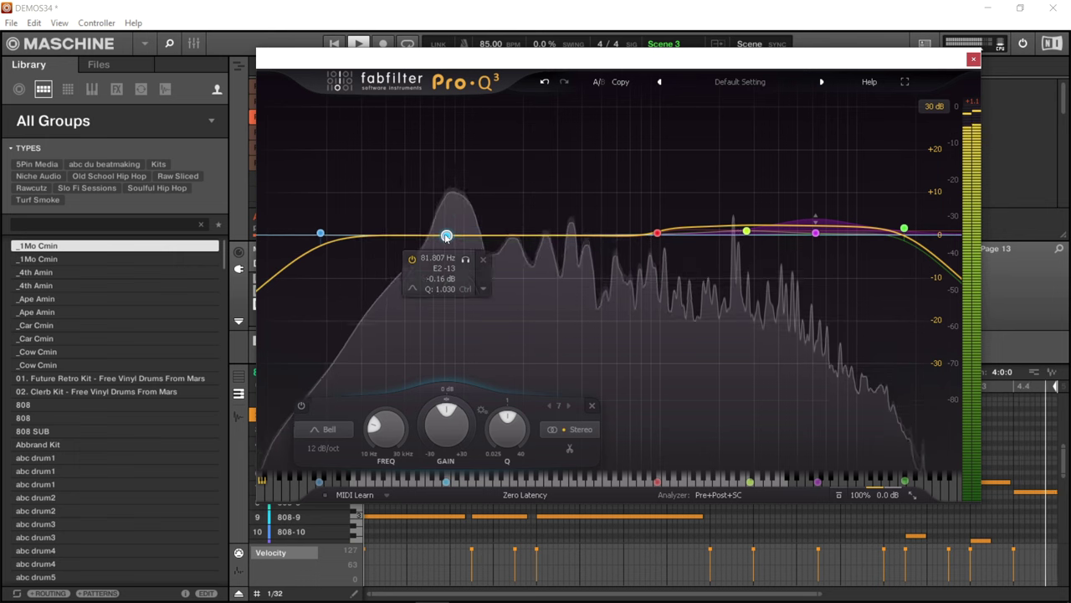
{"action": "left_click", "coordinate": [413, 289]}
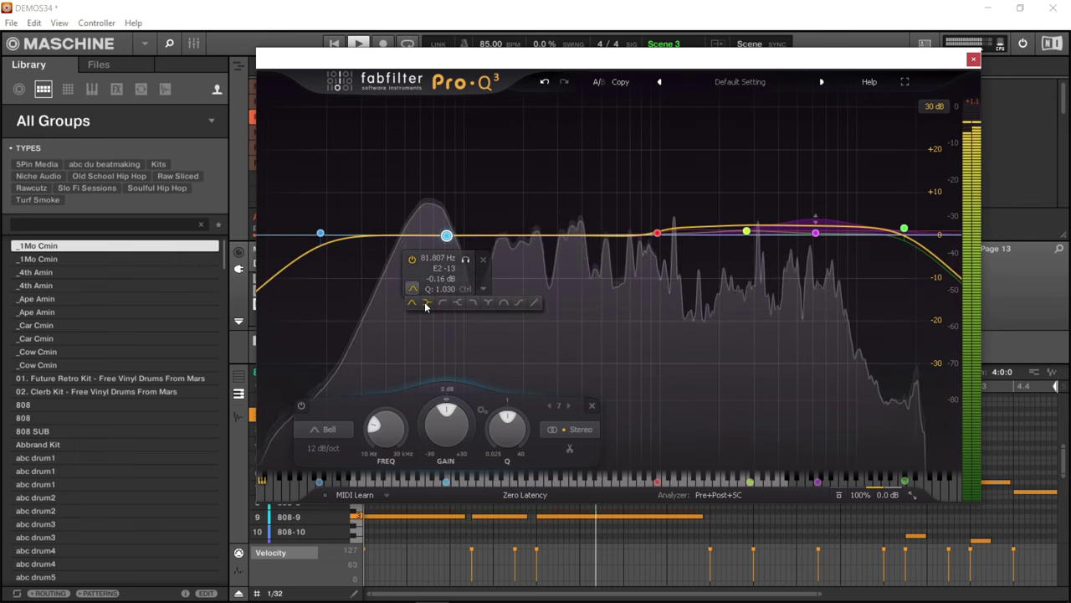
{"action": "left_click", "coordinate": [425, 303]}
{"action": "left_click_drag", "start_coordinate": [446, 235], "coordinate": [507, 232]}
Step: Move the red High Shelf up to about 1.5 kHz and the yellow-green Bell to about 470 Hz and -4 dB
{"action": "left_click_drag", "start_coordinate": [657, 233], "coordinate": [595, 255]}
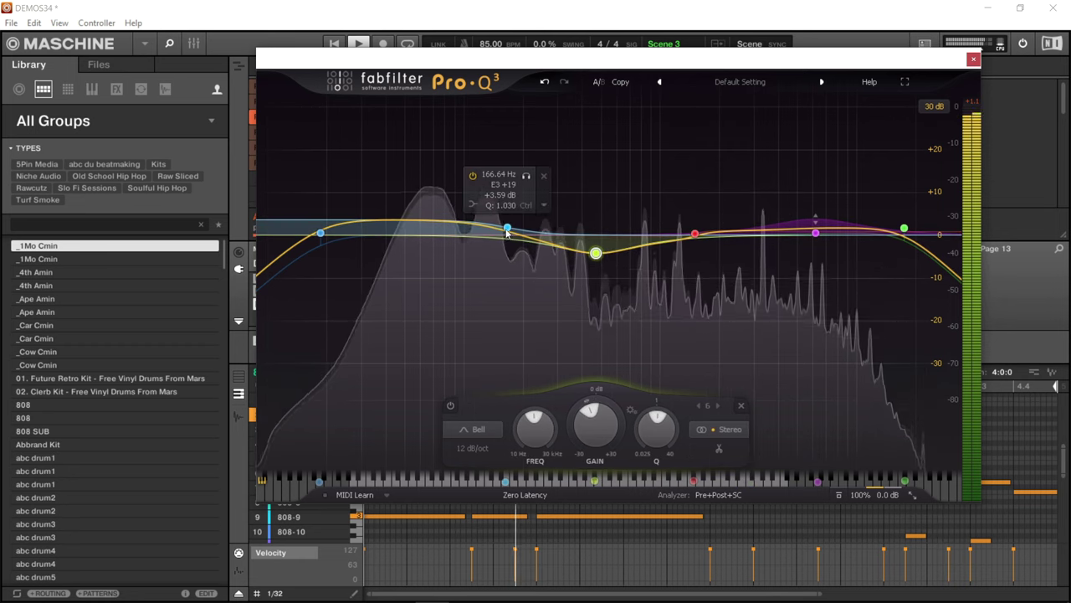
Step: Slightly lower the light blue Low Shelf, set the yellow-green Bell to about 416 Hz and -6.87 dB, and close Pro-Q 3
{"action": "left_click_drag", "start_coordinate": [506, 234], "coordinate": [506, 239]}
{"action": "mouse_move", "coordinate": [596, 254]}
{"action": "left_mouse_down"}
{"action": "mouse_move", "coordinate": [567, 259]}
{"action": "mouse_move", "coordinate": [587, 266]}
{"action": "left_mouse_up"}
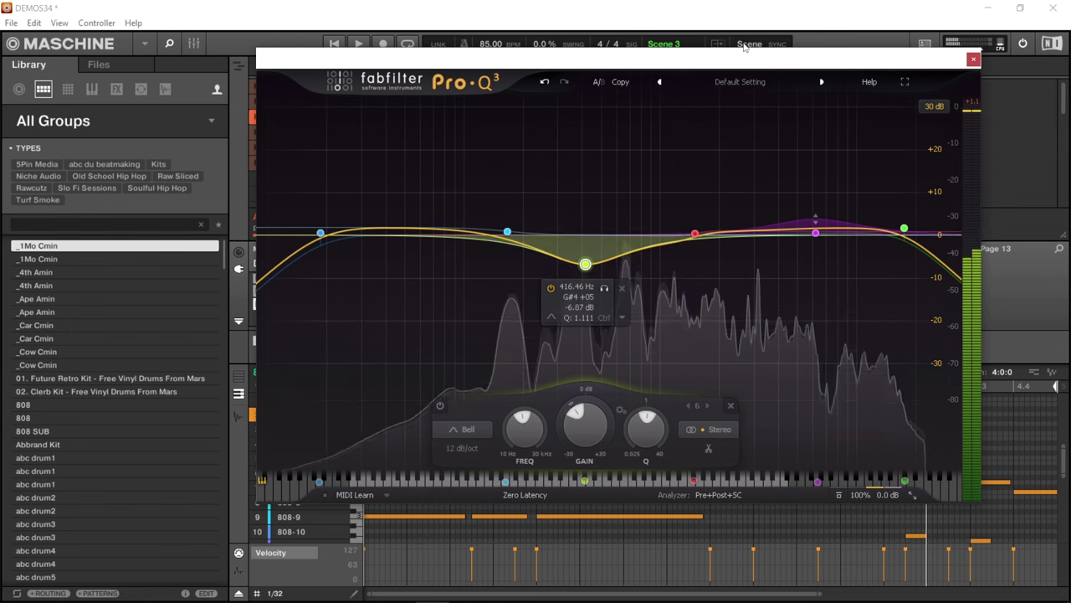
{"action": "key", "text": "Escape"}
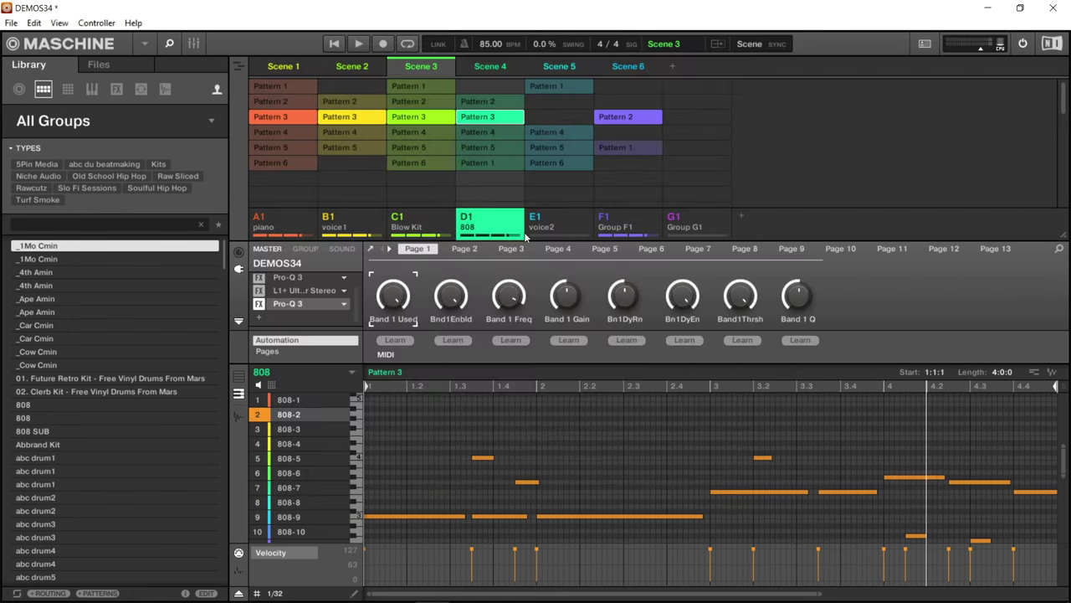
Step: In the mixer, start playback and unmute sounds 2 to 7 of the Blow Kit group
{"action": "key", "text": "ctrl+m"}
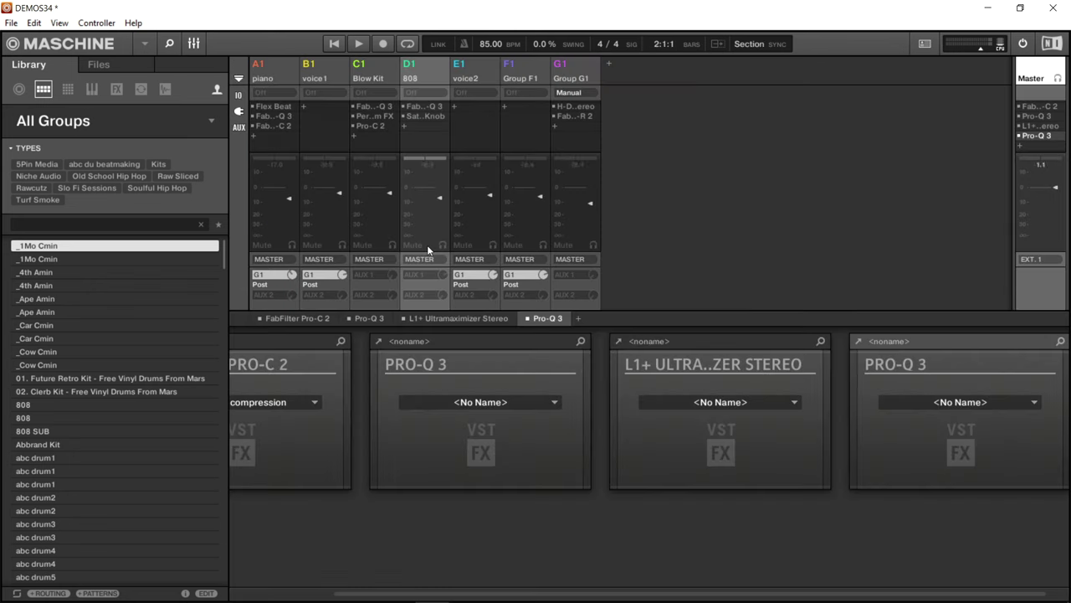
{"action": "key", "text": "space"}
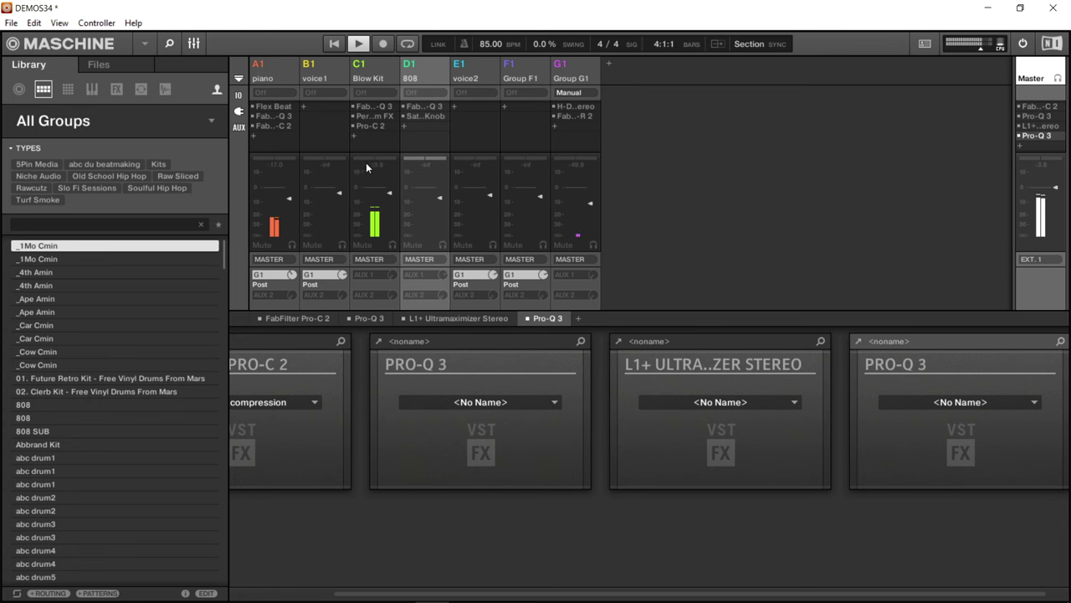
{"action": "left_click", "coordinate": [367, 73]}
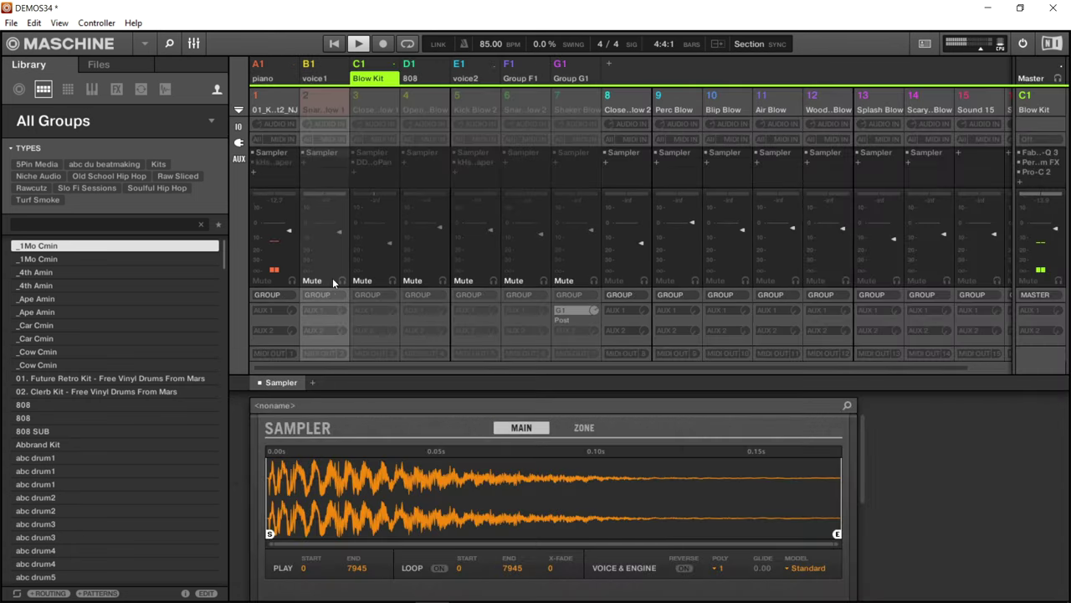
{"action": "left_click", "coordinate": [311, 280]}
{"action": "left_click", "coordinate": [362, 281]}
{"action": "left_click", "coordinate": [413, 281]}
{"action": "left_click", "coordinate": [463, 280]}
{"action": "left_click", "coordinate": [514, 280]}
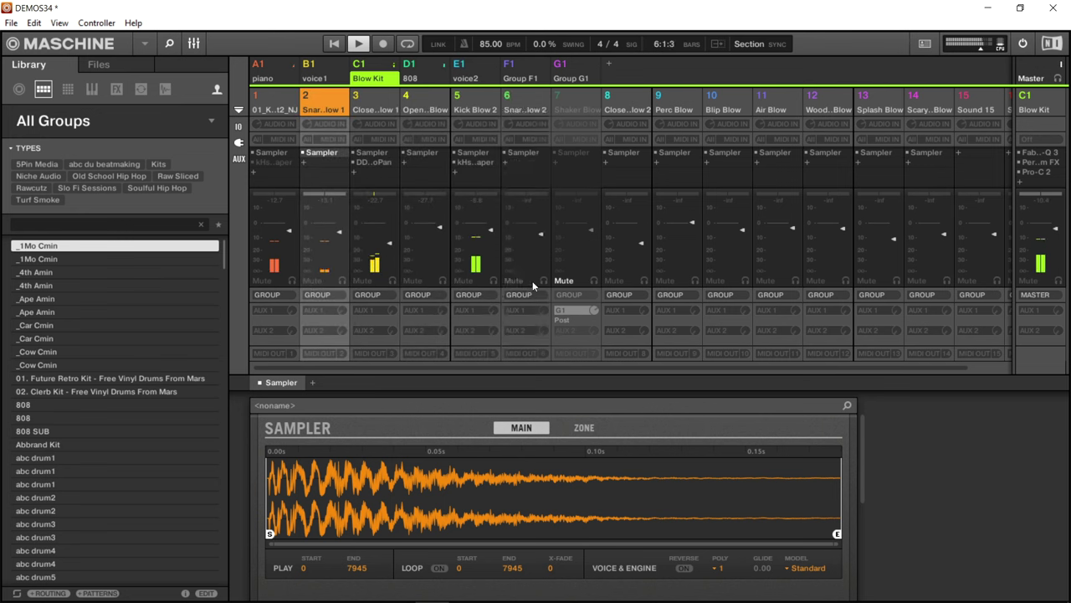
{"action": "left_click", "coordinate": [563, 280]}
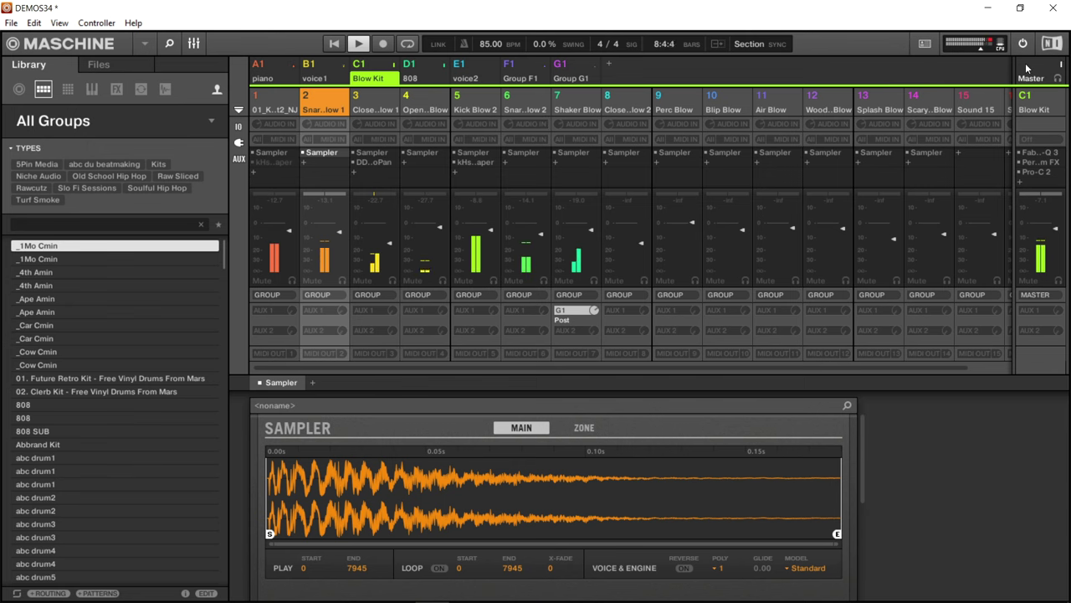
Step: Remove the last Pro-Q 3 from the Master channel's effect chain
{"action": "left_click", "coordinate": [1046, 82]}
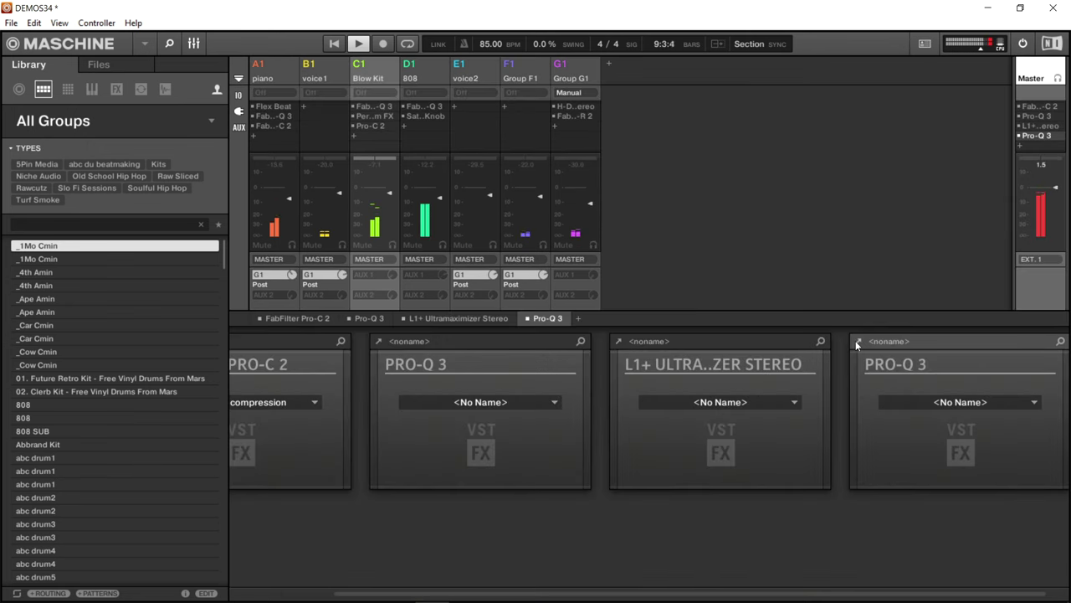
{"action": "right_click", "coordinate": [553, 320]}
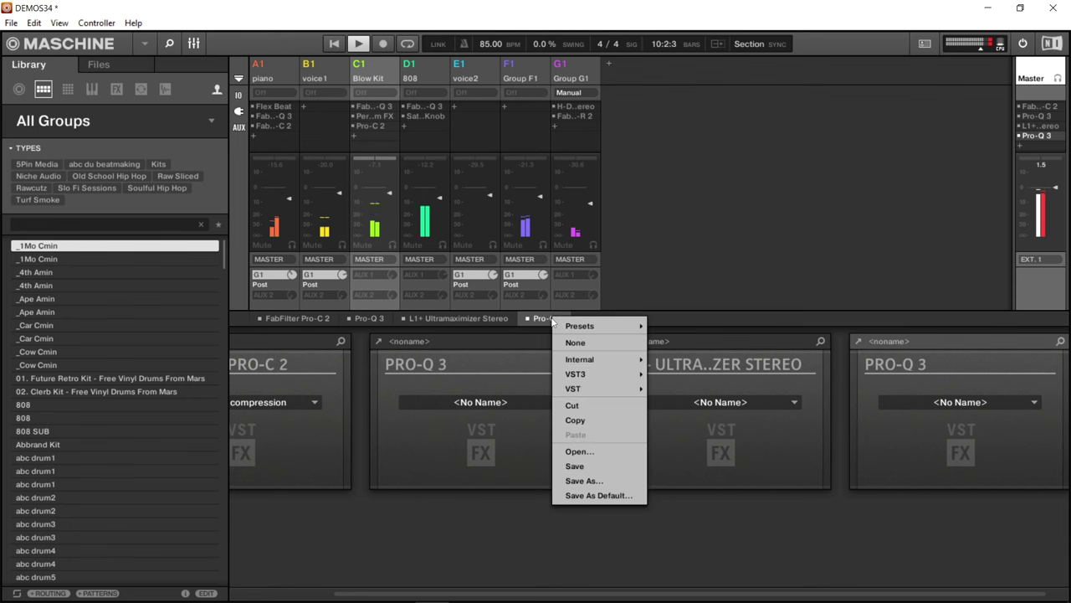
{"action": "left_click", "coordinate": [579, 343]}
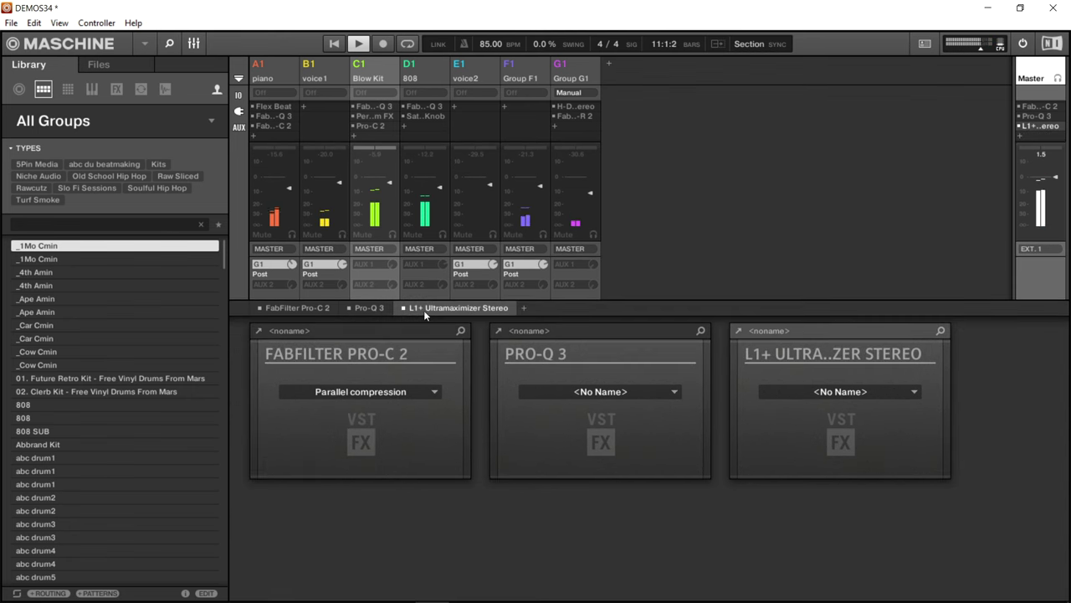
Step: Inspect the remaining Master Pro-Q 3 during playback, close its window and stop playback
{"action": "left_click", "coordinate": [501, 332]}
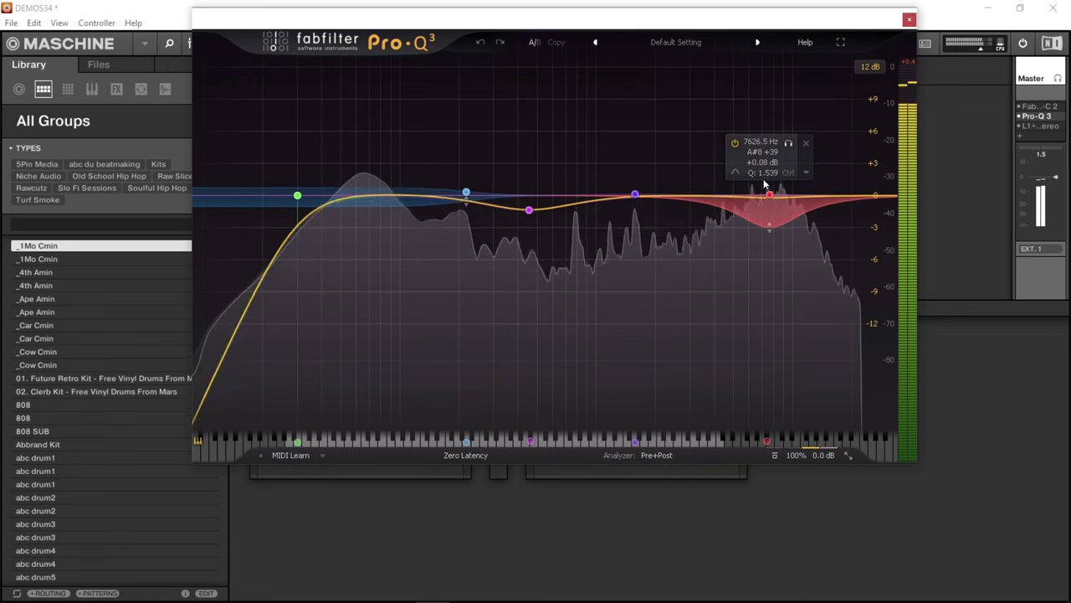
{"action": "left_click", "coordinate": [909, 20]}
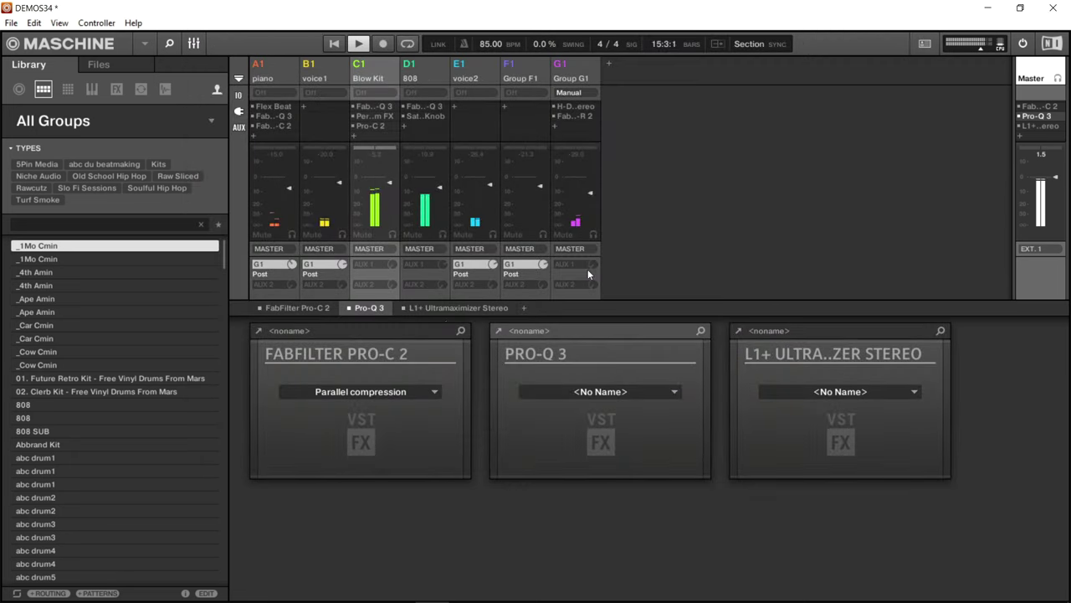
{"action": "left_click", "coordinate": [348, 307]}
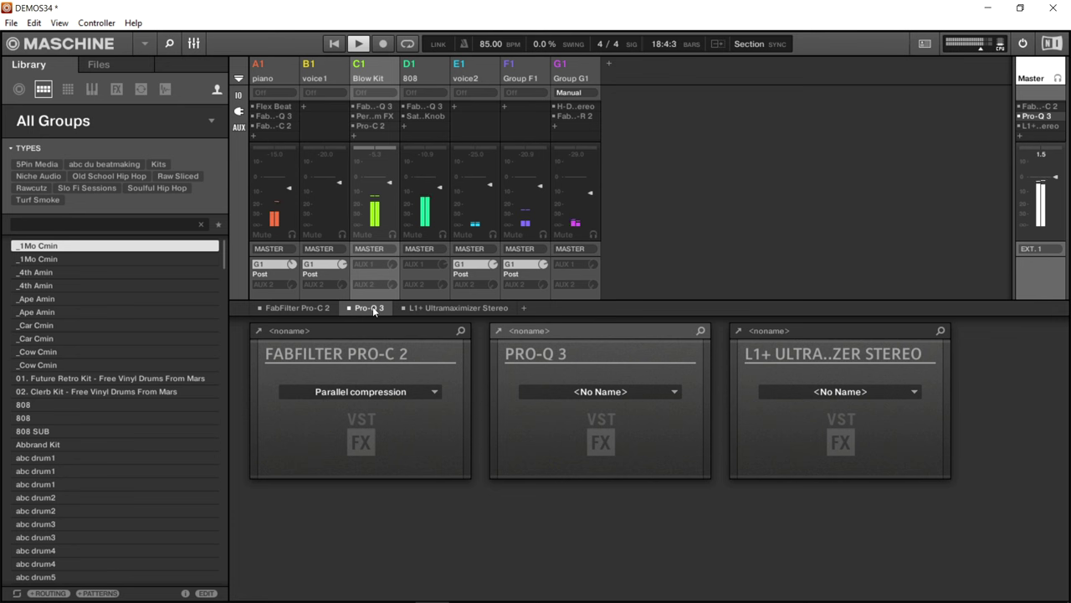
{"action": "key", "text": "space"}
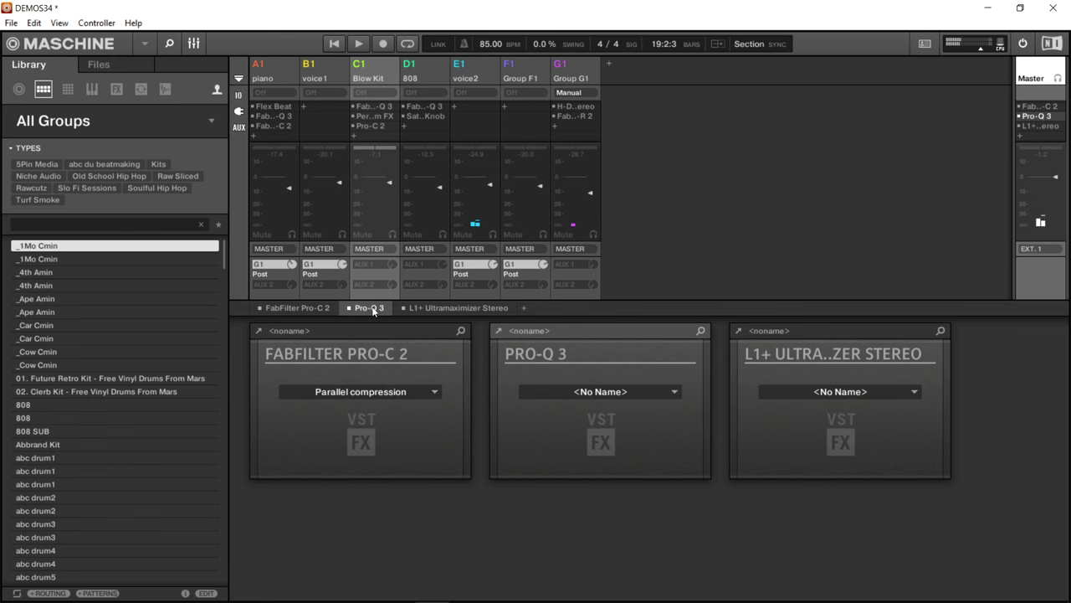
Step: Reopen the Master Pro-Q 3 and show the stereo placement options of the violet Bell at about 1.6 kHz
{"action": "left_click", "coordinate": [499, 331]}
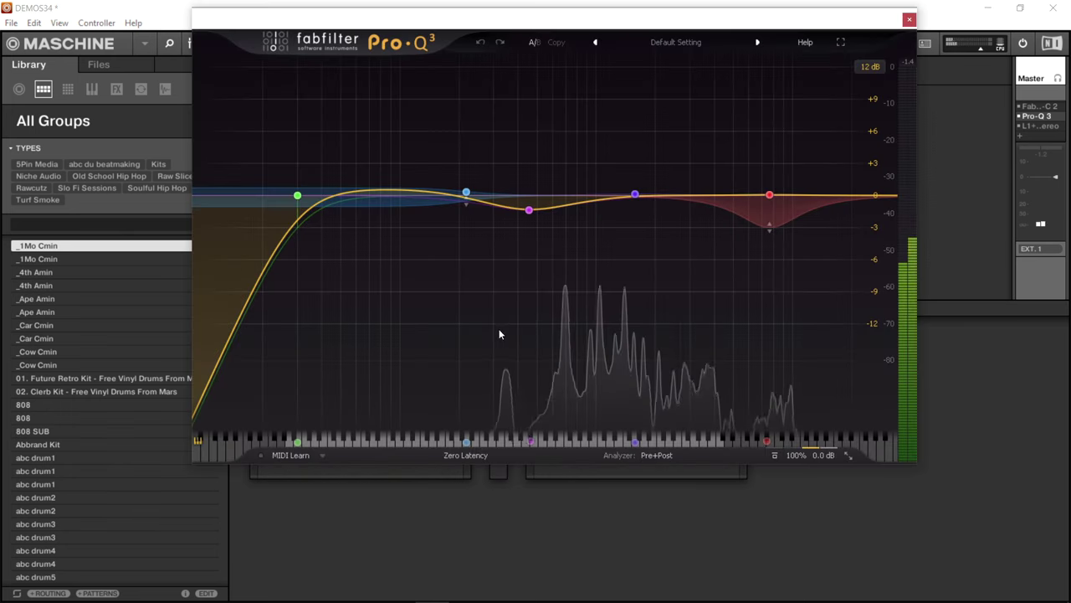
{"action": "left_click", "coordinate": [635, 196]}
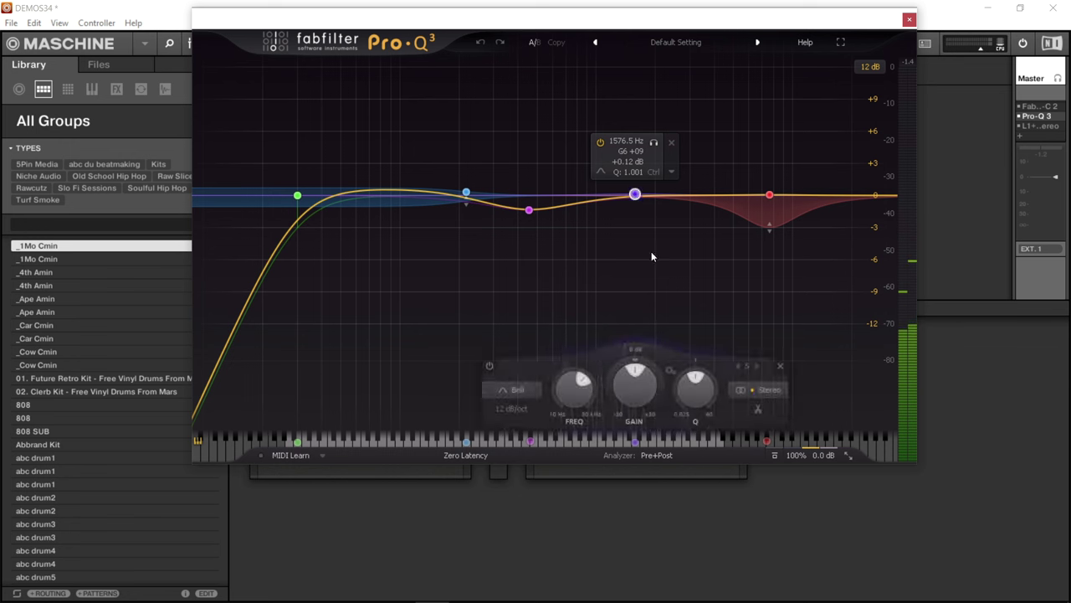
{"action": "left_click", "coordinate": [741, 391]}
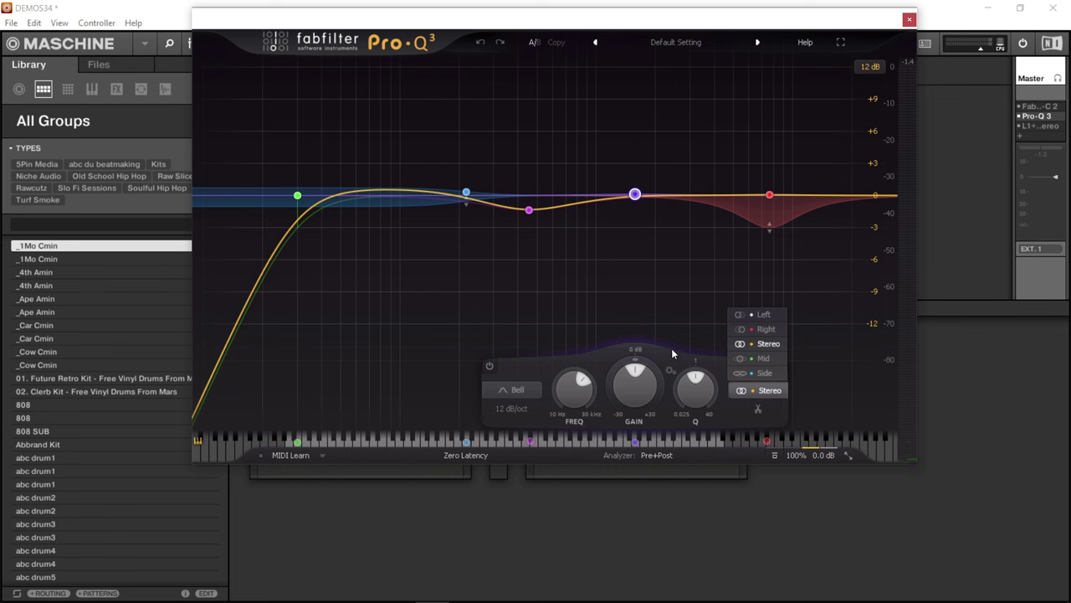
Step: Set the green 30 Hz Low Cut's stereo placement to Mid and lower its Q to about 0.97
{"action": "left_click", "coordinate": [297, 199]}
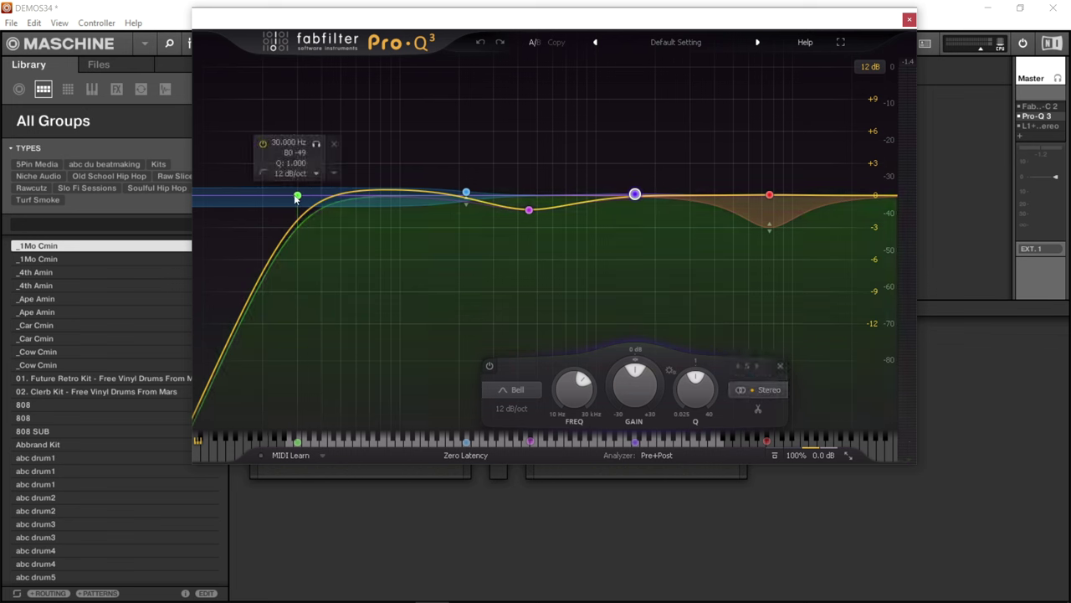
{"action": "left_click", "coordinate": [337, 174]}
{"action": "mouse_move", "coordinate": [401, 211]}
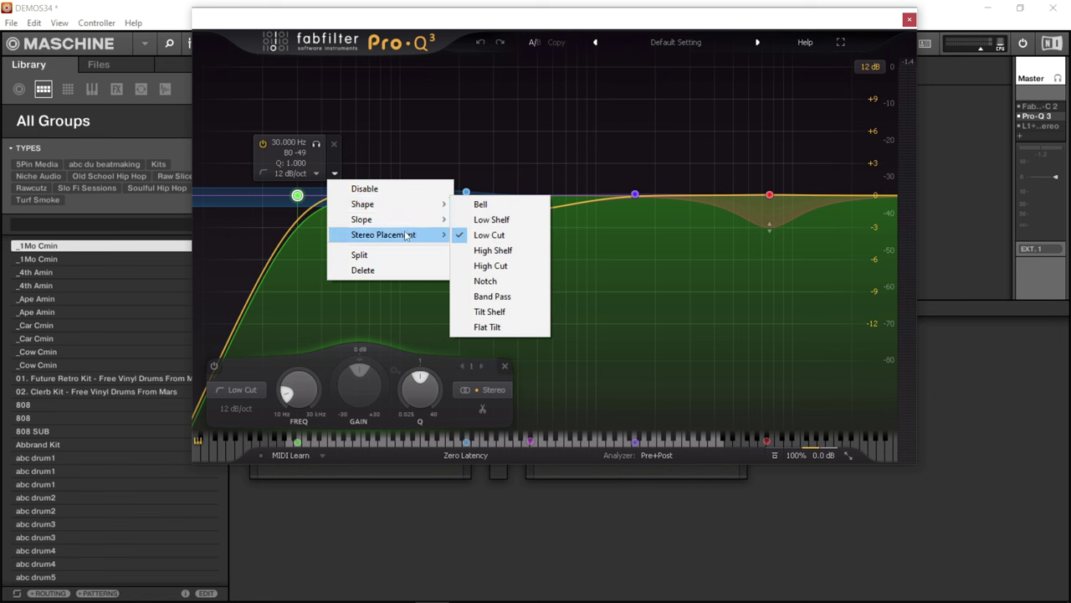
{"action": "mouse_move", "coordinate": [406, 241]}
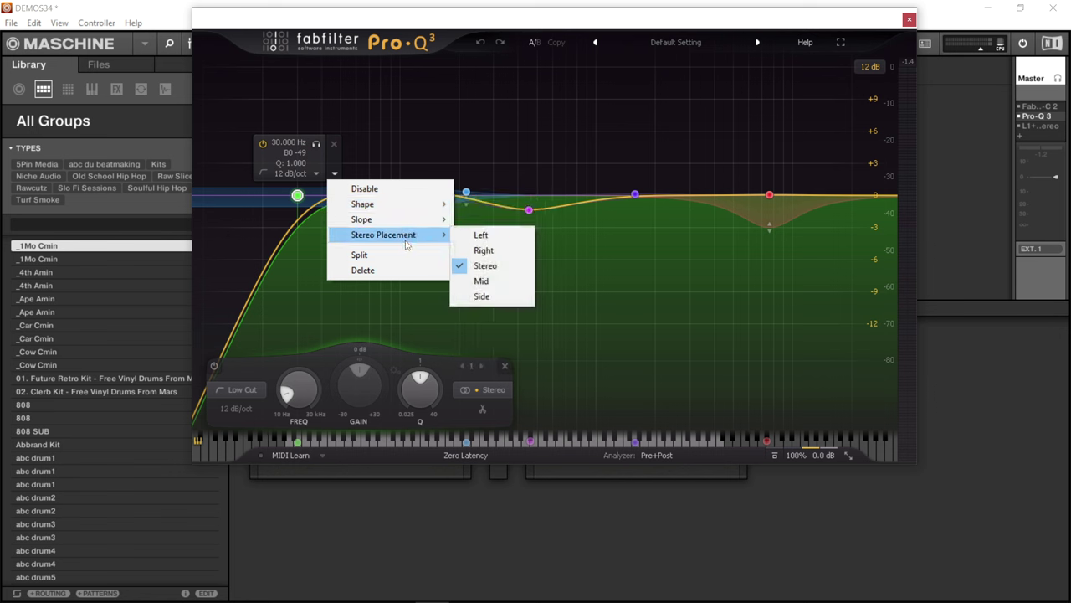
{"action": "left_click", "coordinate": [497, 281]}
{"action": "left_click_drag", "start_coordinate": [299, 197], "coordinate": [296, 203]}
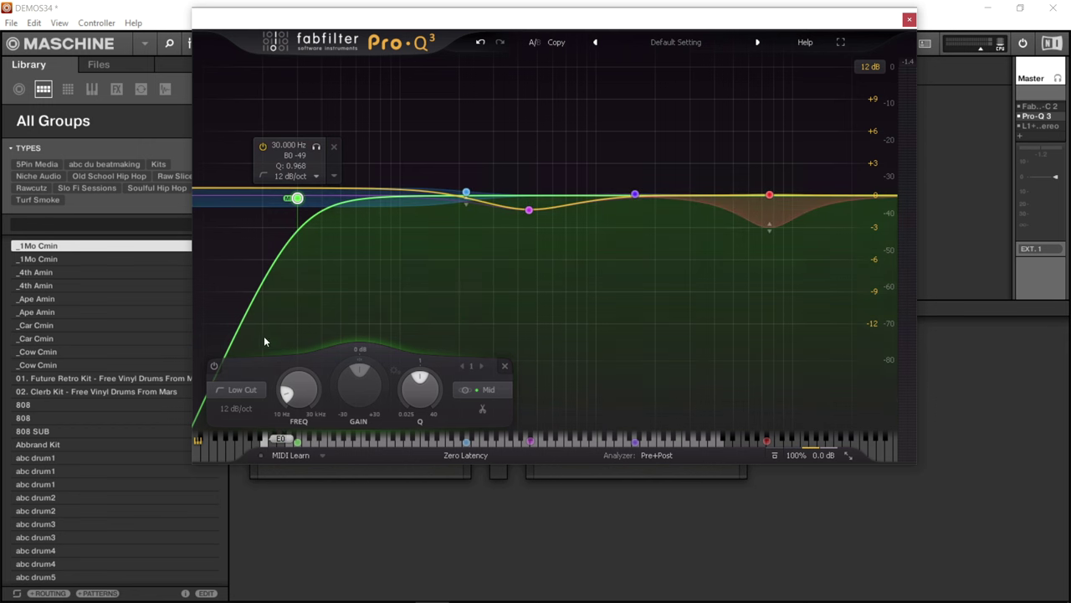
Step: Adjust the light blue Low Shelf to about 220 Hz and +1.10 dB, and add a Bell at about 138 Hz placed on Mid
{"action": "mouse_move", "coordinate": [465, 193]}
{"action": "left_mouse_down"}
{"action": "mouse_move", "coordinate": [466, 182]}
{"action": "mouse_move", "coordinate": [468, 192]}
{"action": "left_mouse_up"}
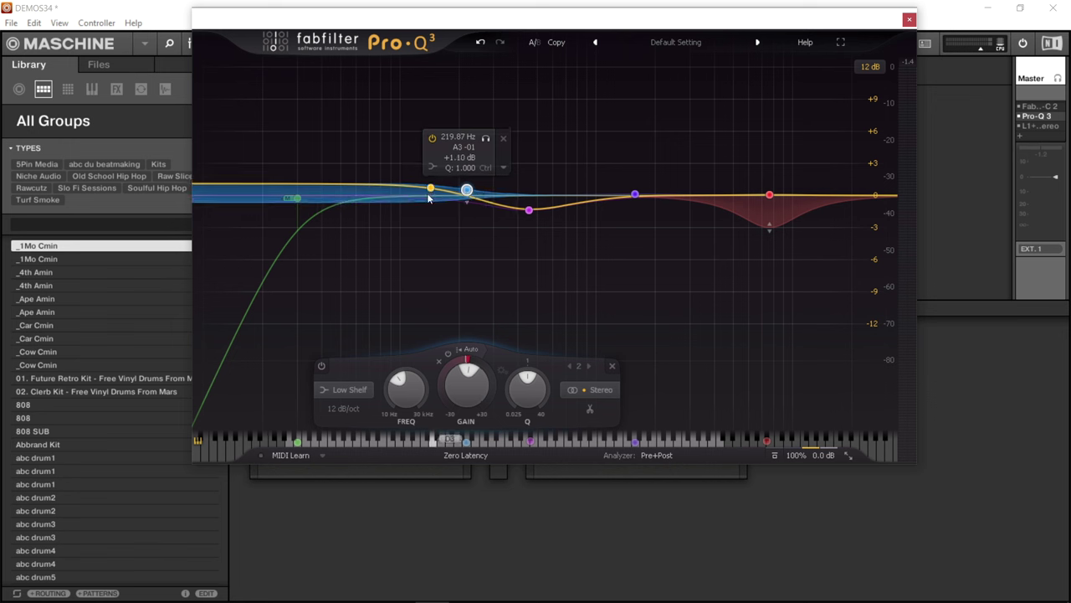
{"action": "left_click", "coordinate": [427, 197]}
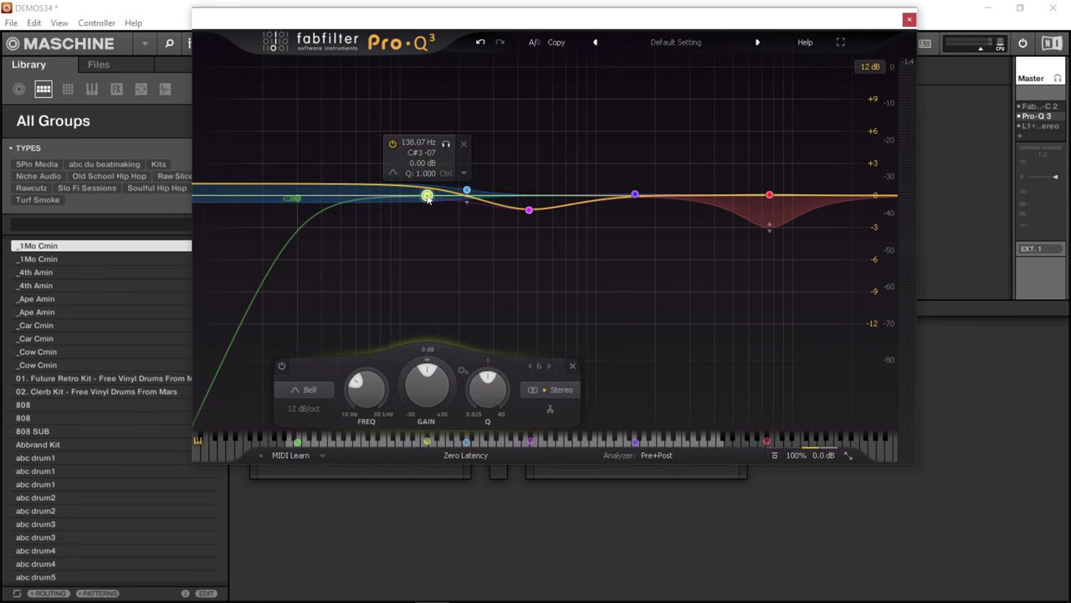
{"action": "left_click", "coordinate": [465, 174]}
{"action": "mouse_move", "coordinate": [505, 273]}
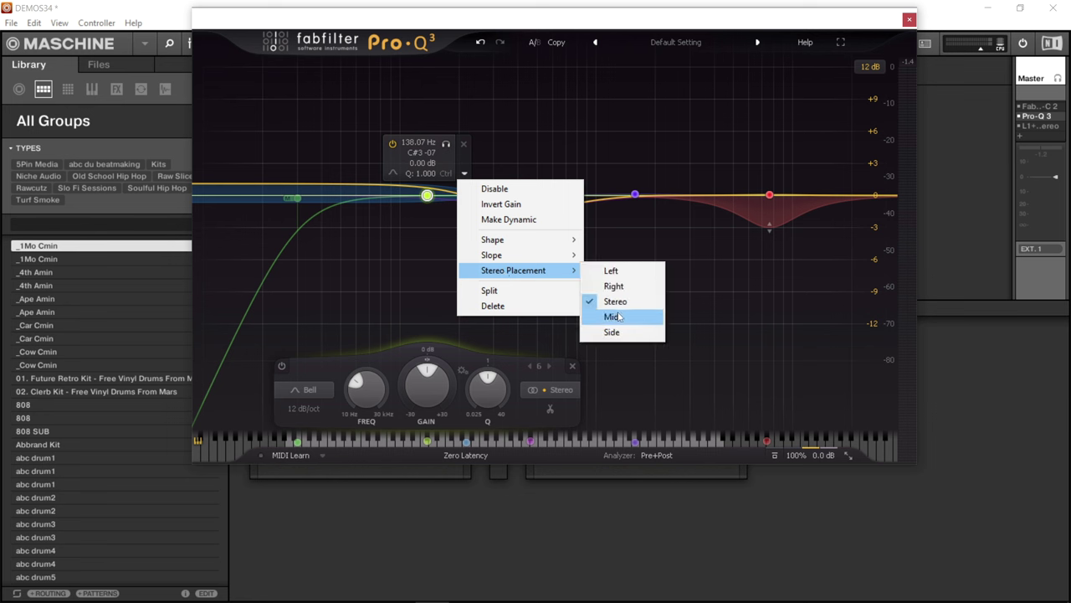
{"action": "left_click", "coordinate": [619, 316]}
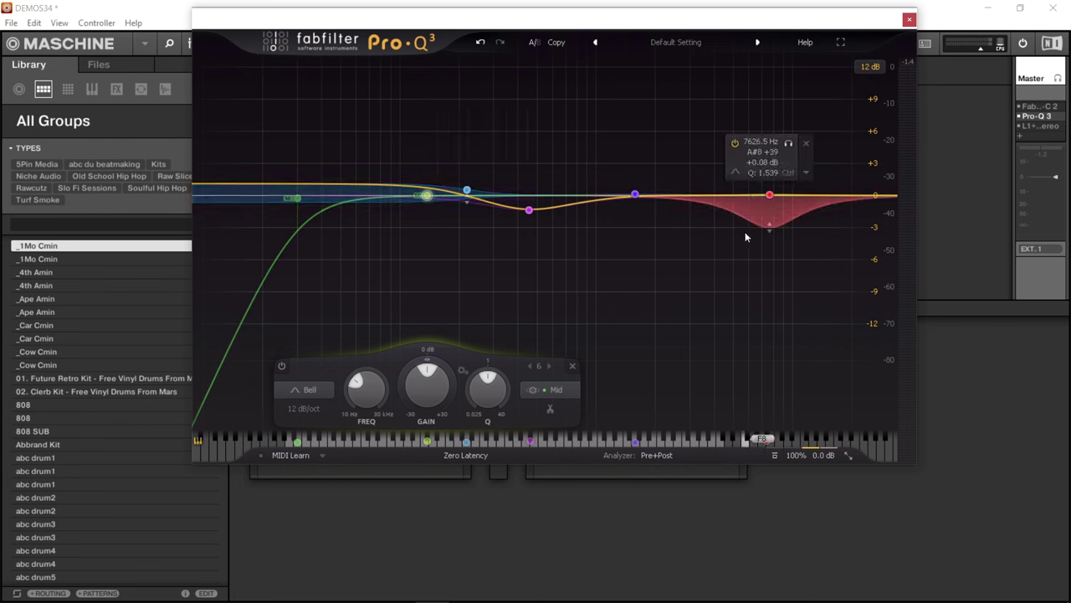
Step: Add a High Shelf at about 3.9 kHz with +2.22 dB gain and set its stereo placement to Side
{"action": "left_click", "coordinate": [714, 197]}
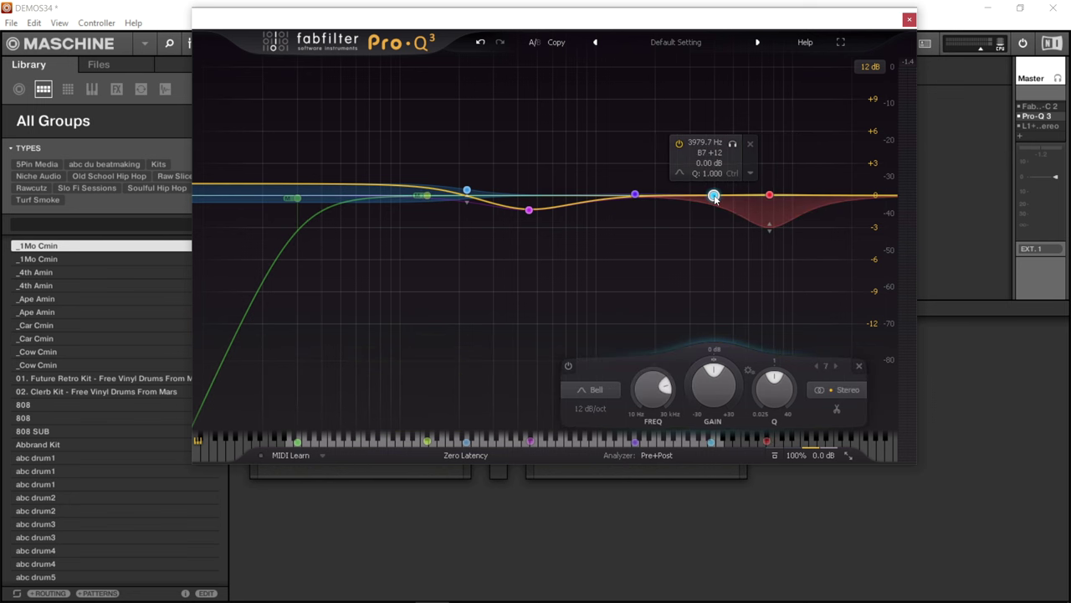
{"action": "left_click", "coordinate": [679, 174]}
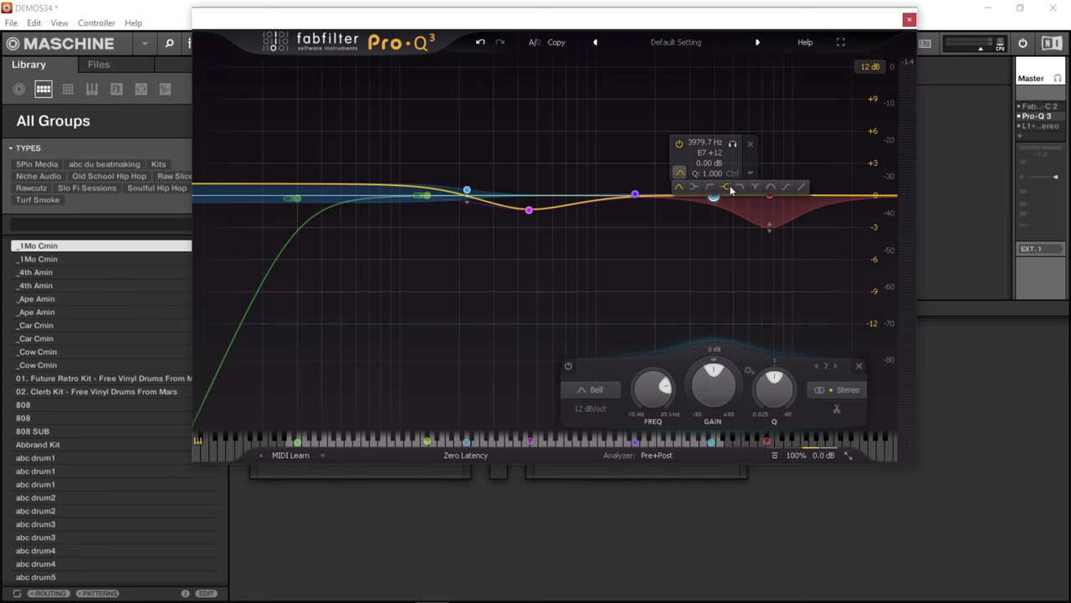
{"action": "left_click", "coordinate": [727, 187]}
{"action": "left_click_drag", "start_coordinate": [715, 200], "coordinate": [717, 176]}
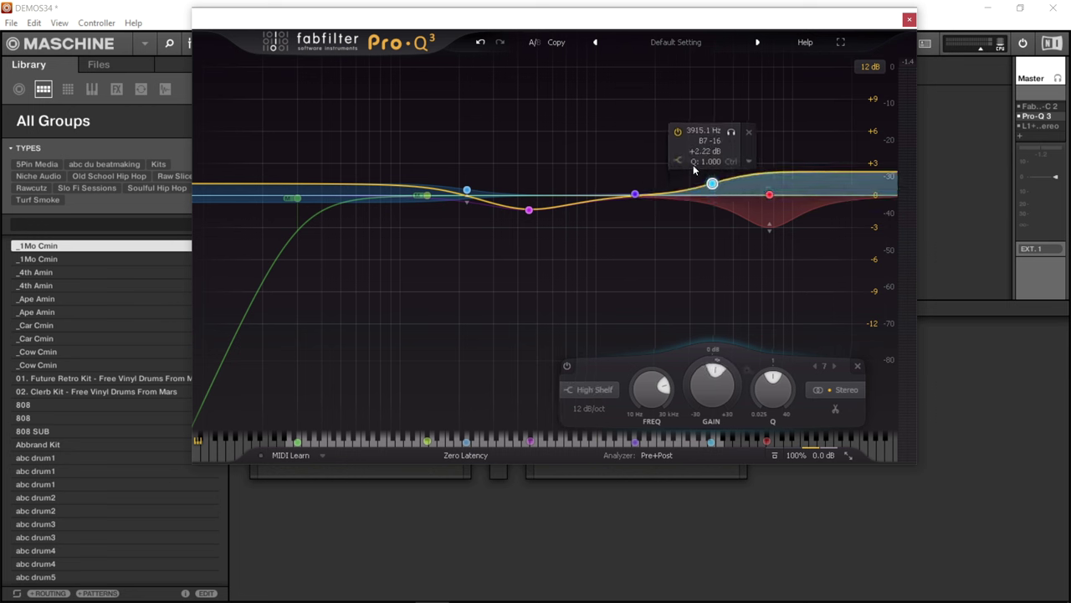
{"action": "left_click", "coordinate": [749, 163]}
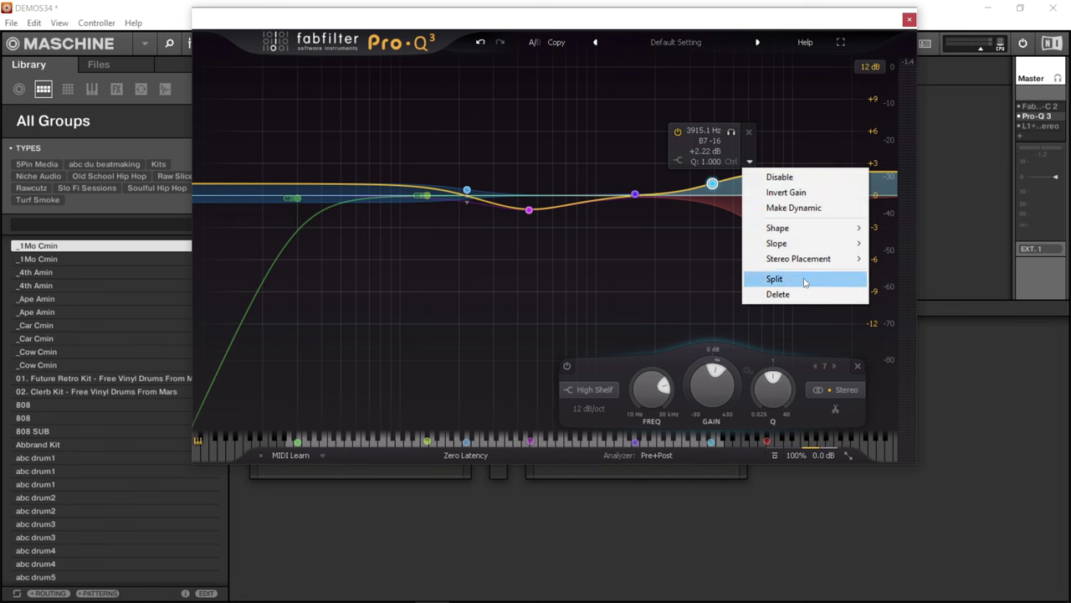
{"action": "mouse_move", "coordinate": [809, 259]}
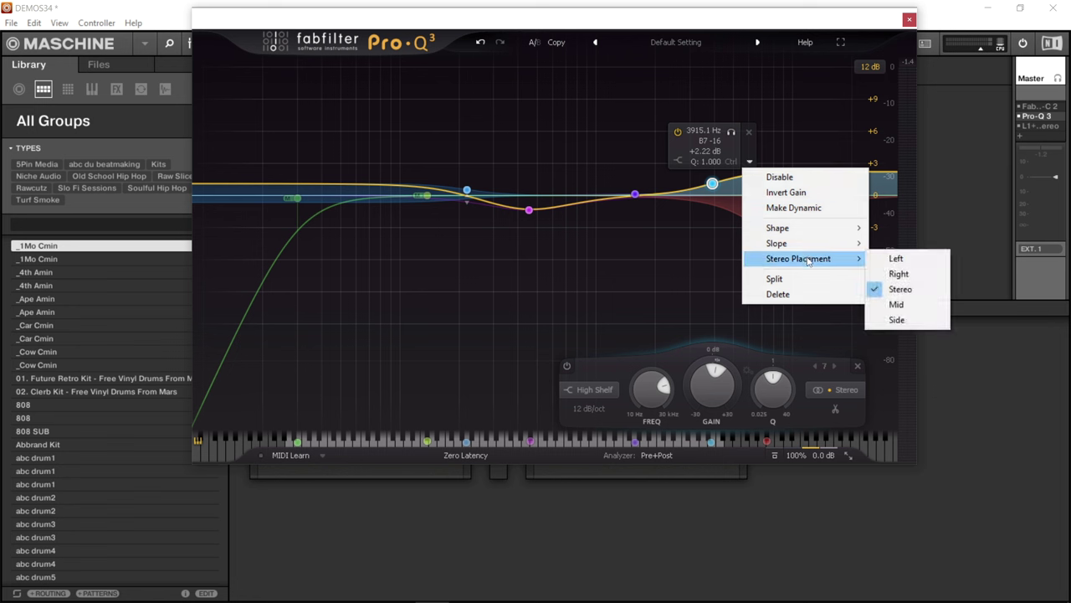
{"action": "left_click", "coordinate": [898, 320]}
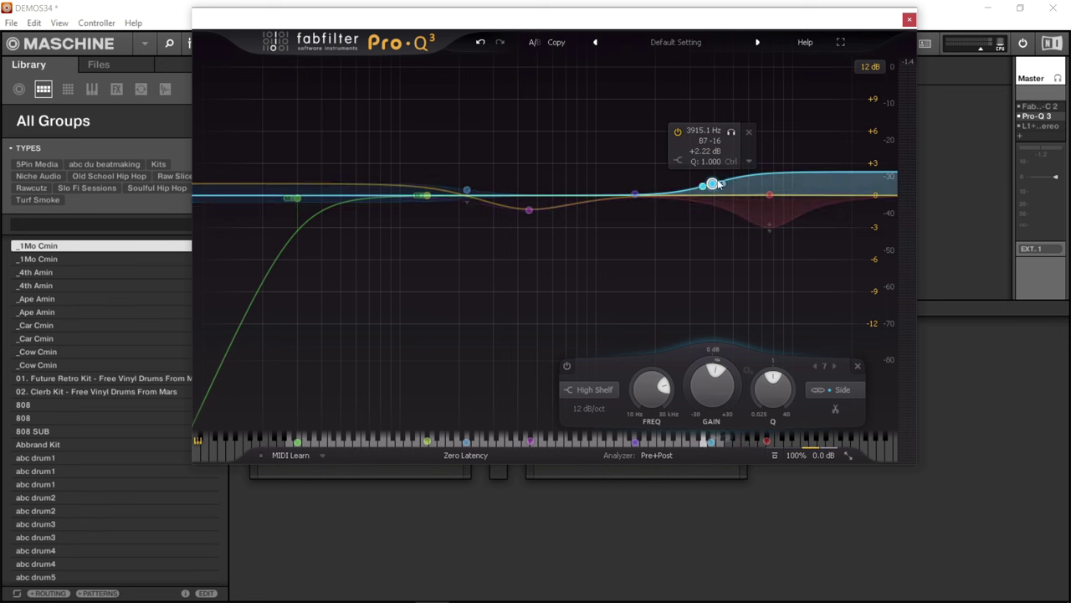
Step: Shift the Side High Shelf to about 3.8 kHz and audition it in solo during playback
{"action": "left_click", "coordinate": [732, 133]}
{"action": "left_click_drag", "start_coordinate": [734, 135], "coordinate": [729, 140]}
{"action": "left_click", "coordinate": [728, 134]}
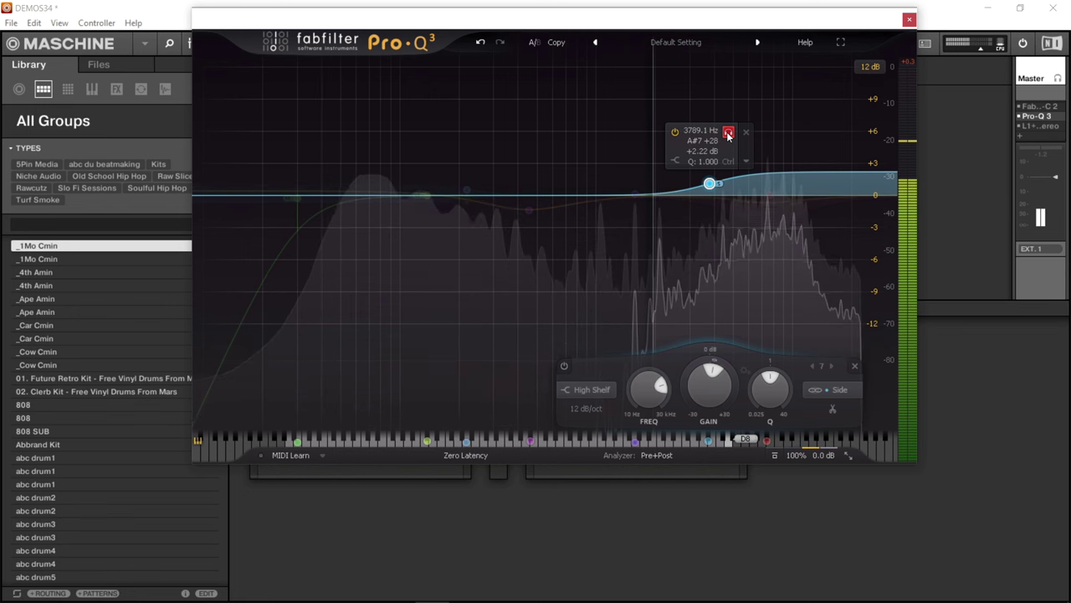
{"action": "left_click", "coordinate": [728, 133]}
Step: Raise the Side High Shelf to about +5.93 dB at about 3.5 kHz and audition it in solo
{"action": "left_click_drag", "start_coordinate": [710, 183], "coordinate": [703, 163]}
{"action": "left_click", "coordinate": [721, 113]}
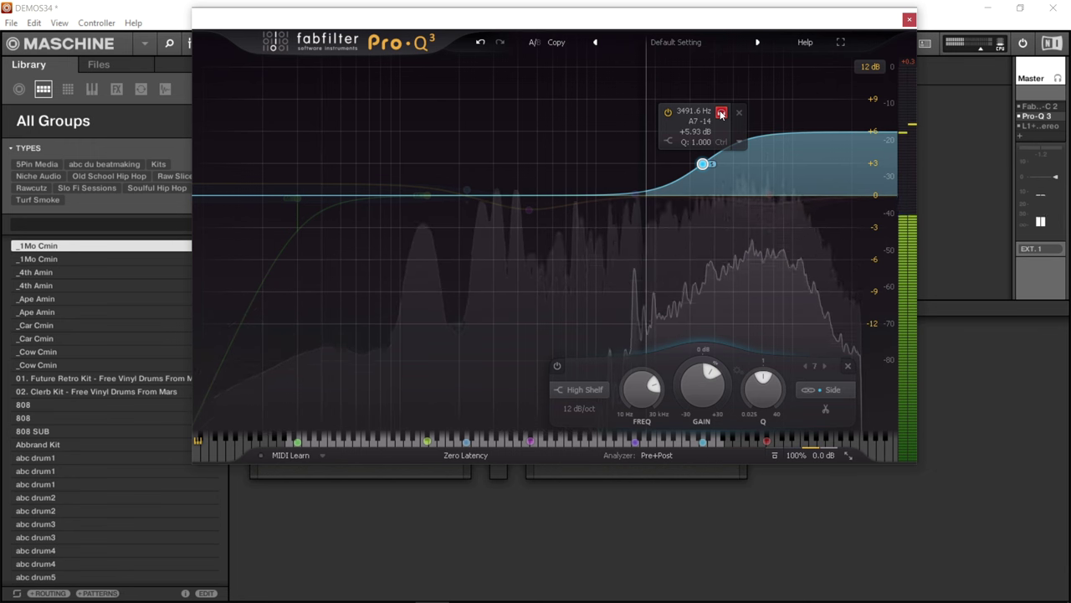
{"action": "left_click", "coordinate": [722, 113]}
Step: Move the Side High Shelf down to about 1.37 kHz and +5.54 dB, audition it in solo, and release the solo
{"action": "left_click_drag", "start_coordinate": [713, 165], "coordinate": [632, 168]}
{"action": "left_click", "coordinate": [642, 115]}
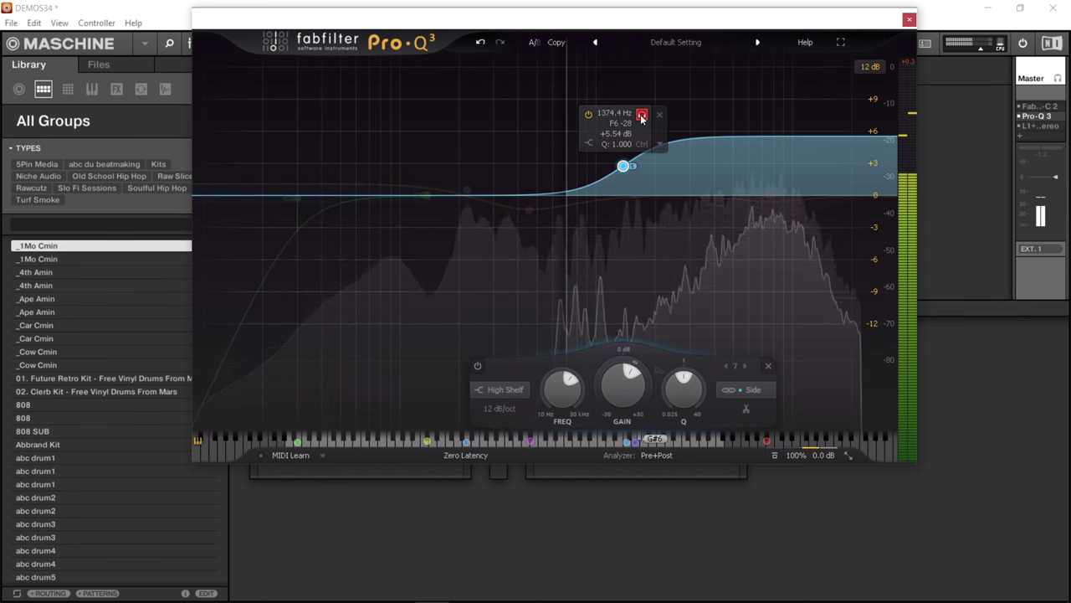
{"action": "left_click", "coordinate": [642, 115]}
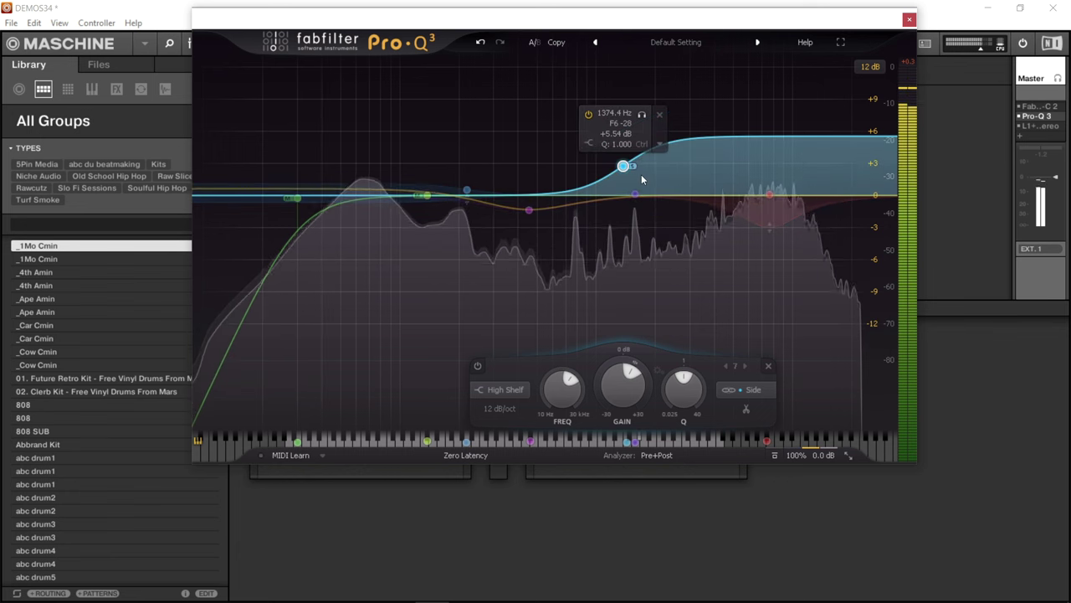
Step: Bypass and re-enable the Bell band at about 1.58 kHz to compare it during playback, and delete it
{"action": "left_click", "coordinate": [601, 144]}
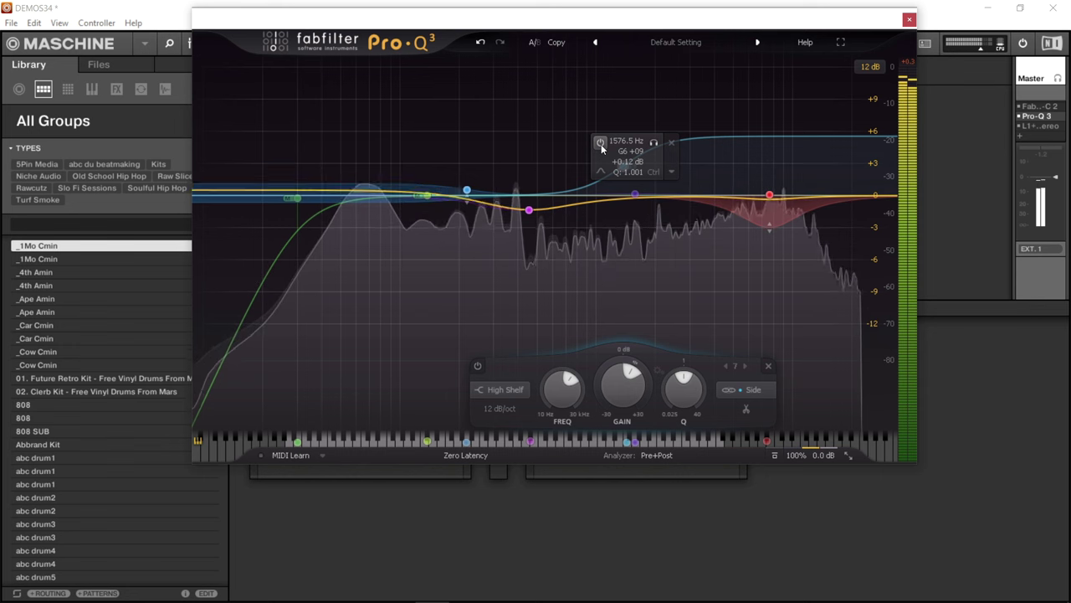
{"action": "left_click", "coordinate": [600, 144]}
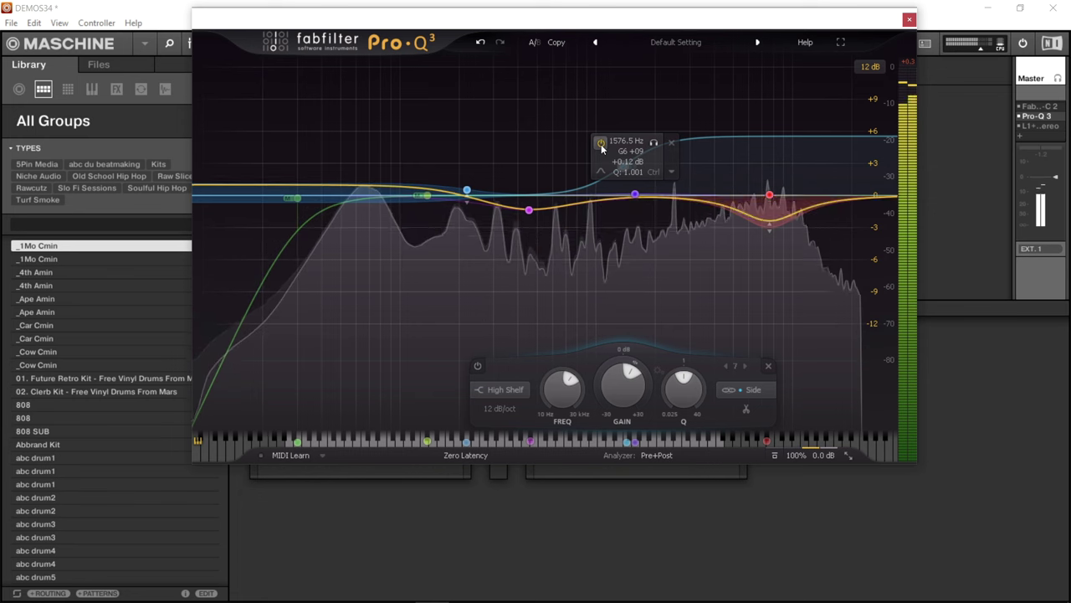
{"action": "left_click", "coordinate": [670, 143]}
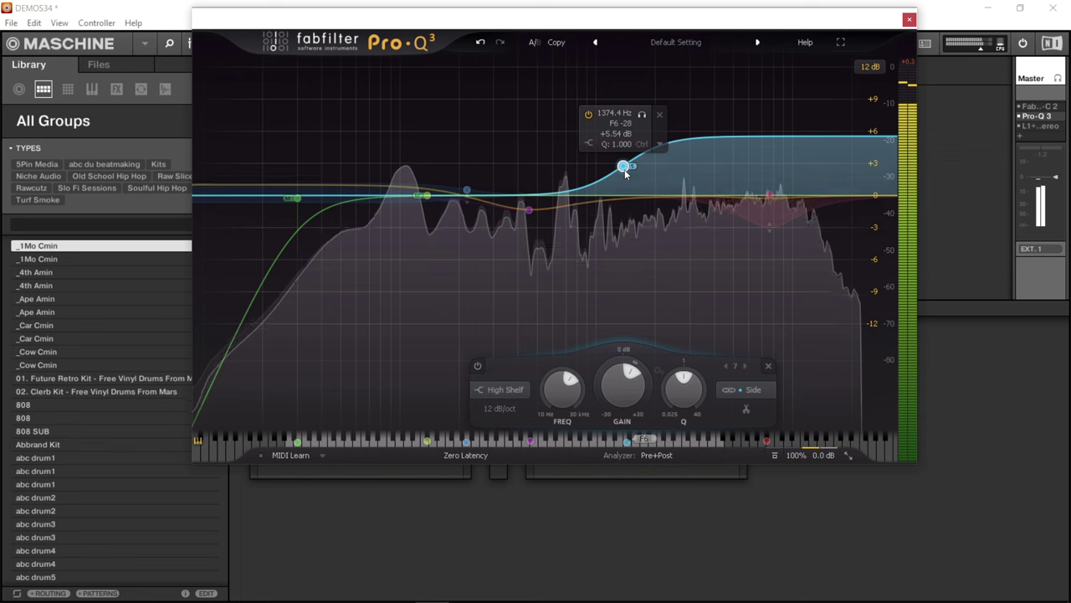
Step: Lower the Side High Shelf to about +2.74 dB at about 1.43 kHz and delete it
{"action": "left_click_drag", "start_coordinate": [625, 167], "coordinate": [627, 180]}
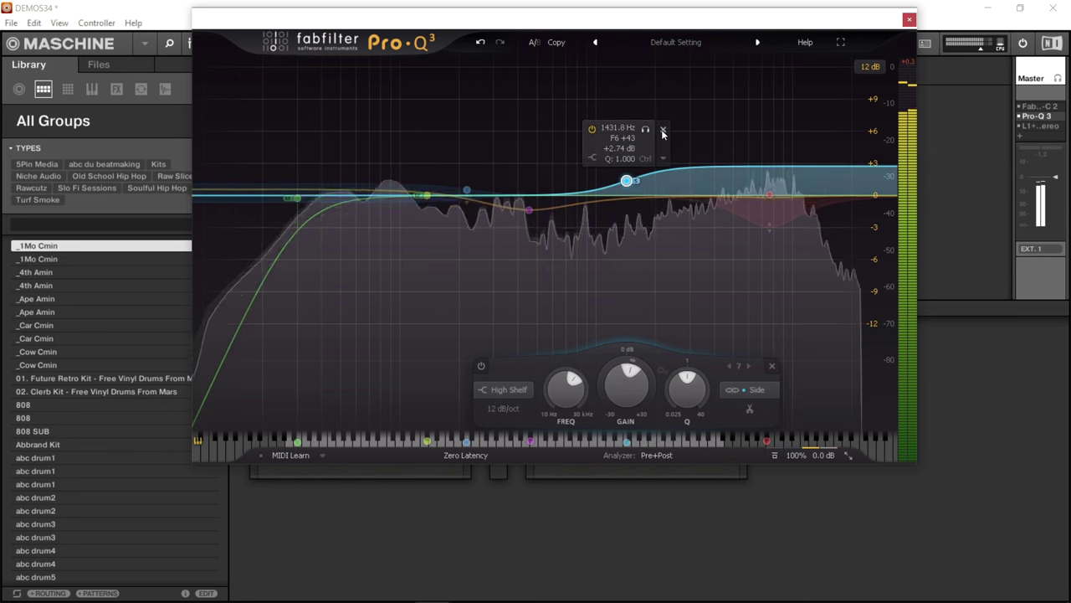
{"action": "left_click", "coordinate": [663, 129]}
Step: Add a stereo Bell at about 1.69 kHz with +2.02 dB gain, widen it to Q 0.667, and stop playback
{"action": "left_click_drag", "start_coordinate": [657, 195], "coordinate": [658, 176]}
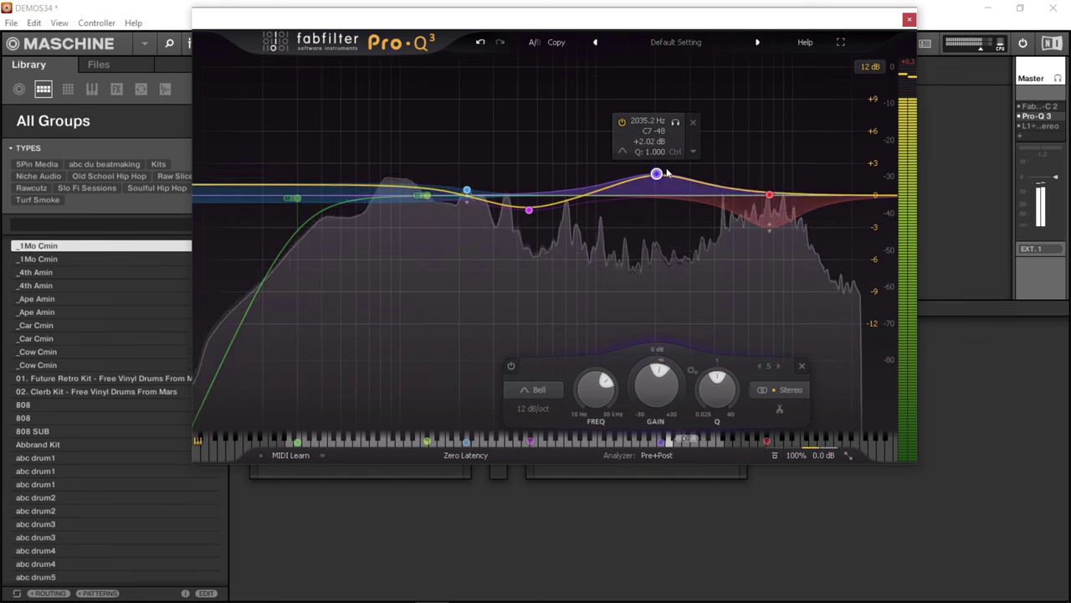
{"action": "left_click_drag", "start_coordinate": [679, 124], "coordinate": [662, 171]}
{"action": "scroll", "coordinate": [662, 171], "scroll_direction": "down", "scroll_amount": 5}
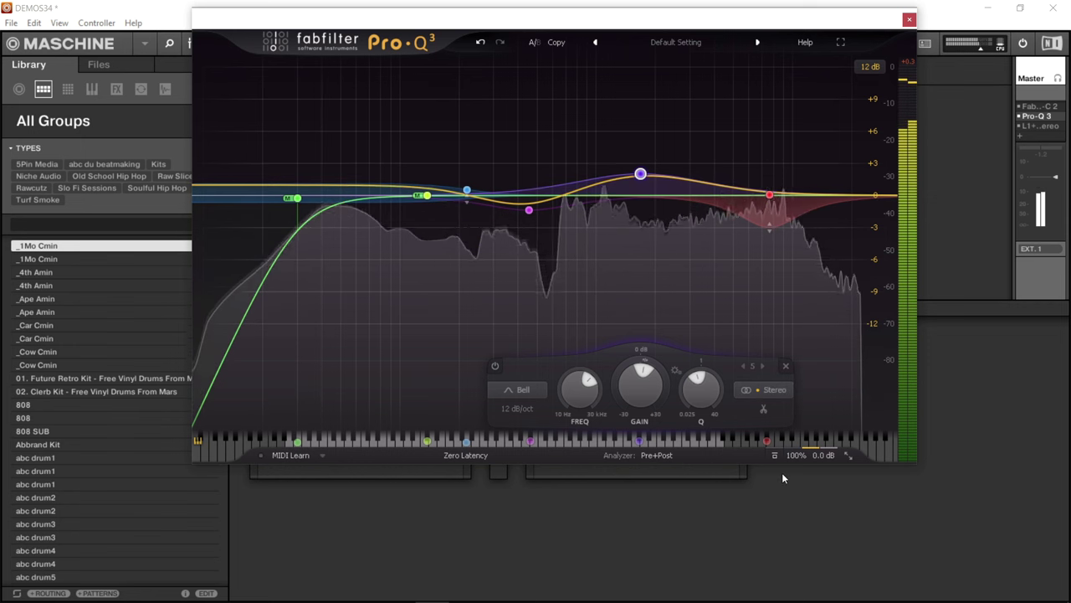
{"action": "key", "text": "space"}
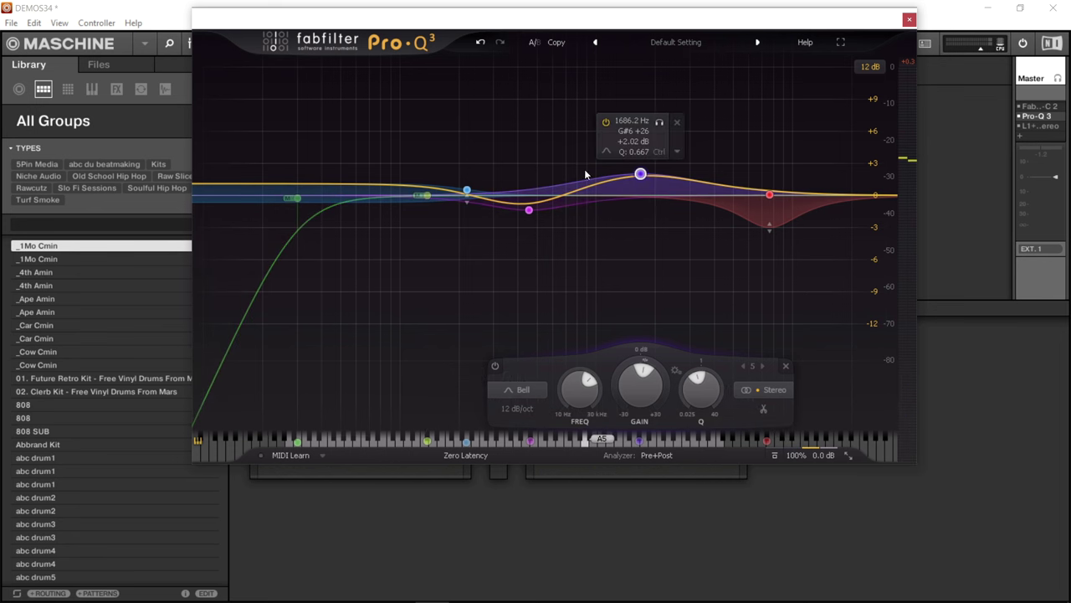
Step: Deepen the low-mid Bell cut to about -2.25 dB at about 480 Hz
{"action": "mouse_move", "coordinate": [540, 212]}
{"action": "left_click_drag", "start_coordinate": [531, 212], "coordinate": [533, 219]}
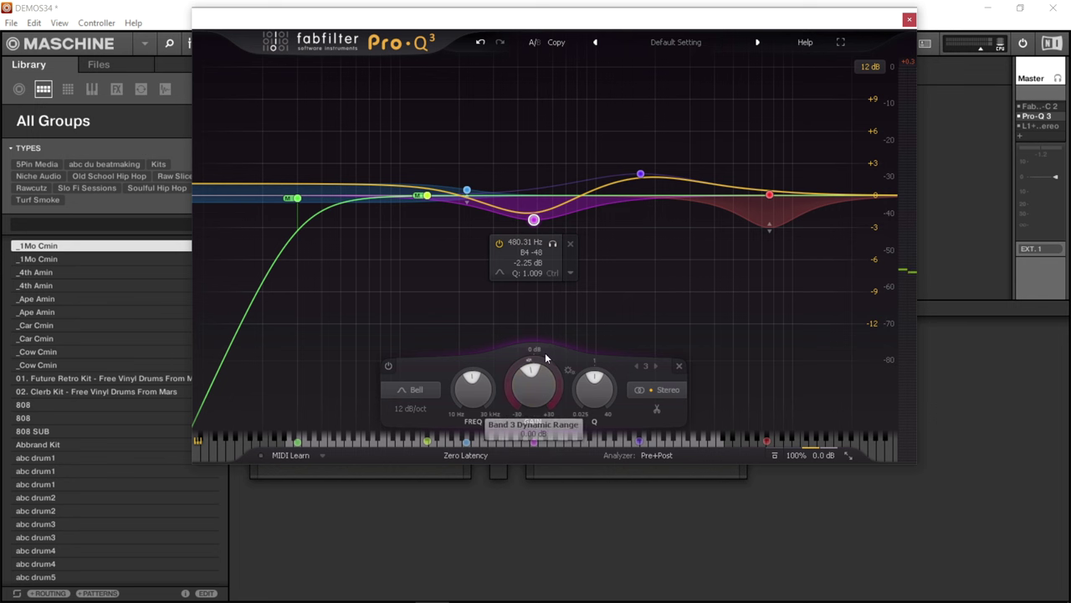
Step: Take the dynamic threshold of the Bell at about 7.6 kHz off Auto, and toggle Gain-Q Interaction on and off
{"action": "left_click", "coordinate": [771, 244]}
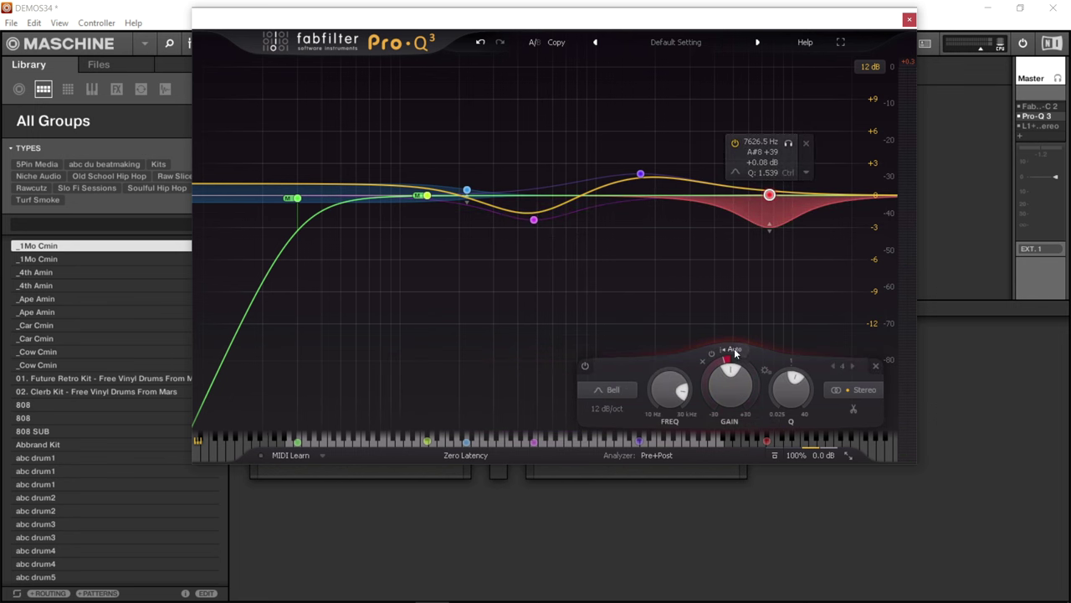
{"action": "left_click", "coordinate": [766, 369]}
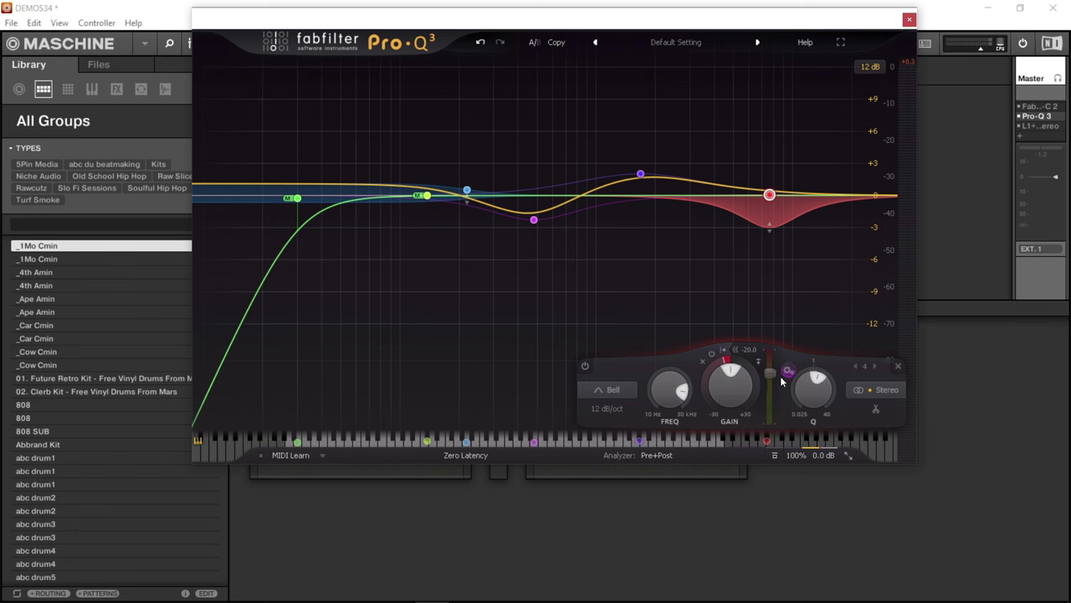
{"action": "mouse_move", "coordinate": [787, 372]}
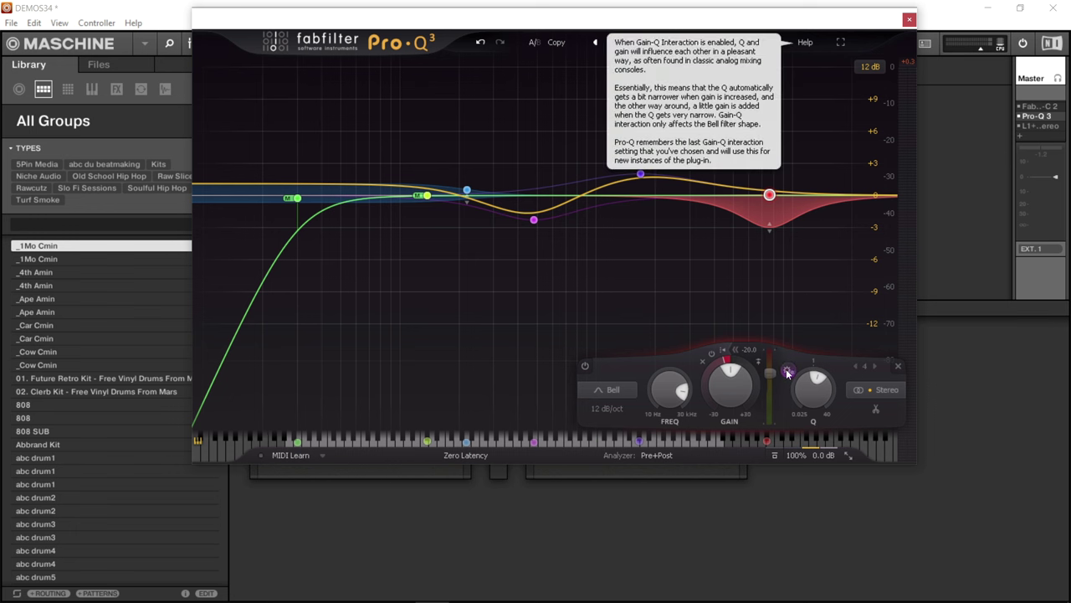
{"action": "left_click", "coordinate": [787, 373]}
{"action": "mouse_move", "coordinate": [468, 234]}
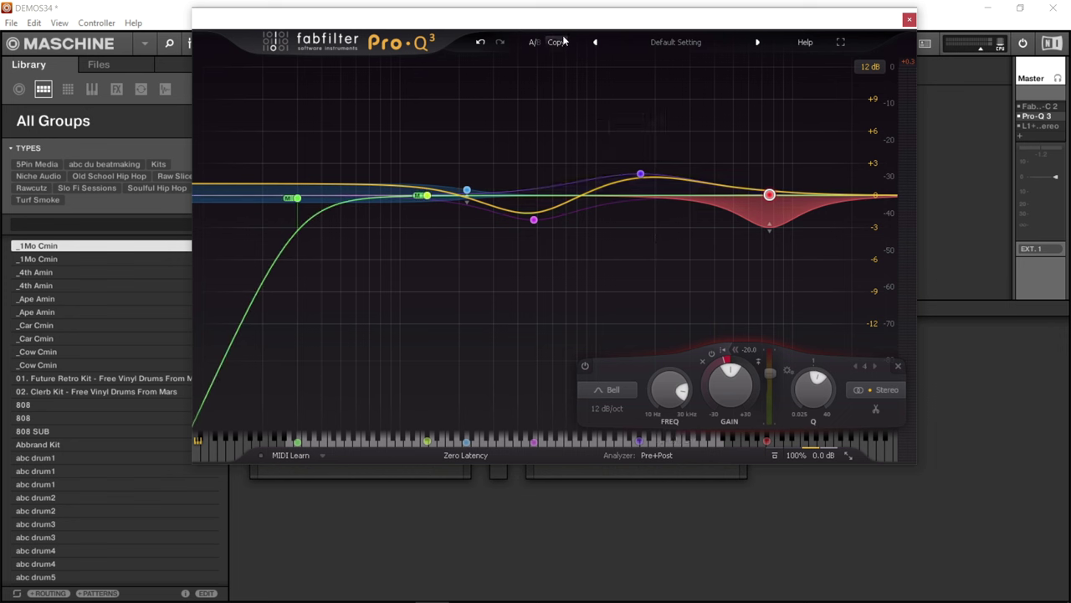
{"action": "mouse_move", "coordinate": [649, 176]}
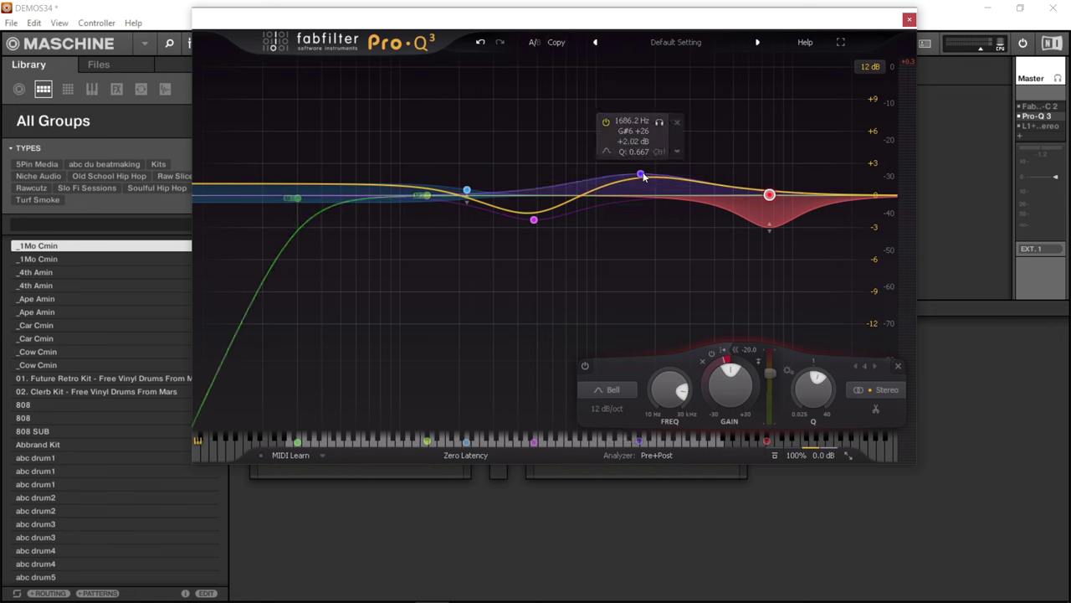
{"action": "mouse_move", "coordinate": [535, 222]}
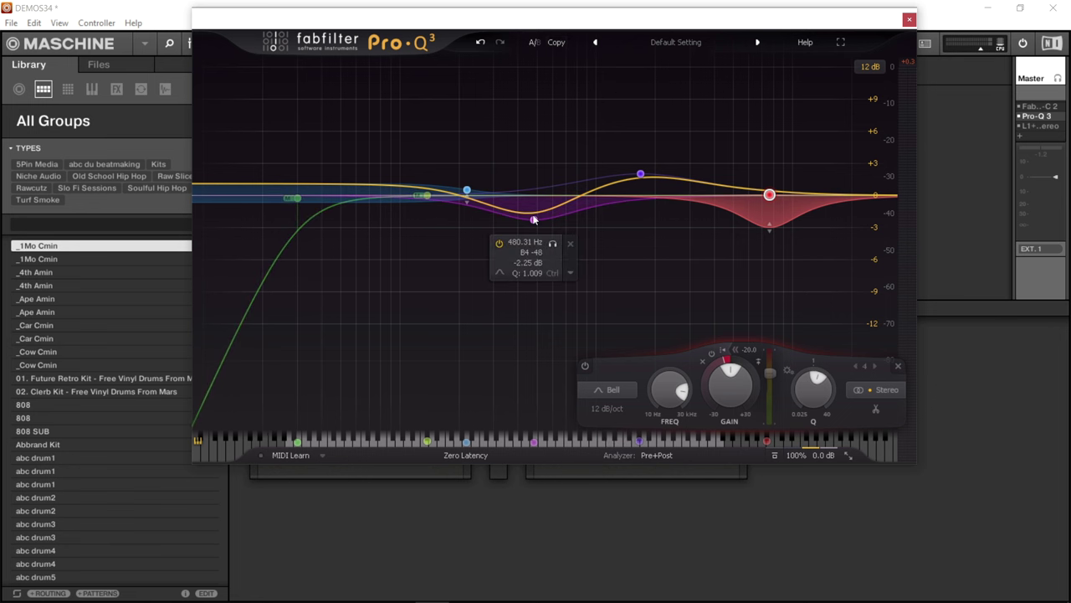